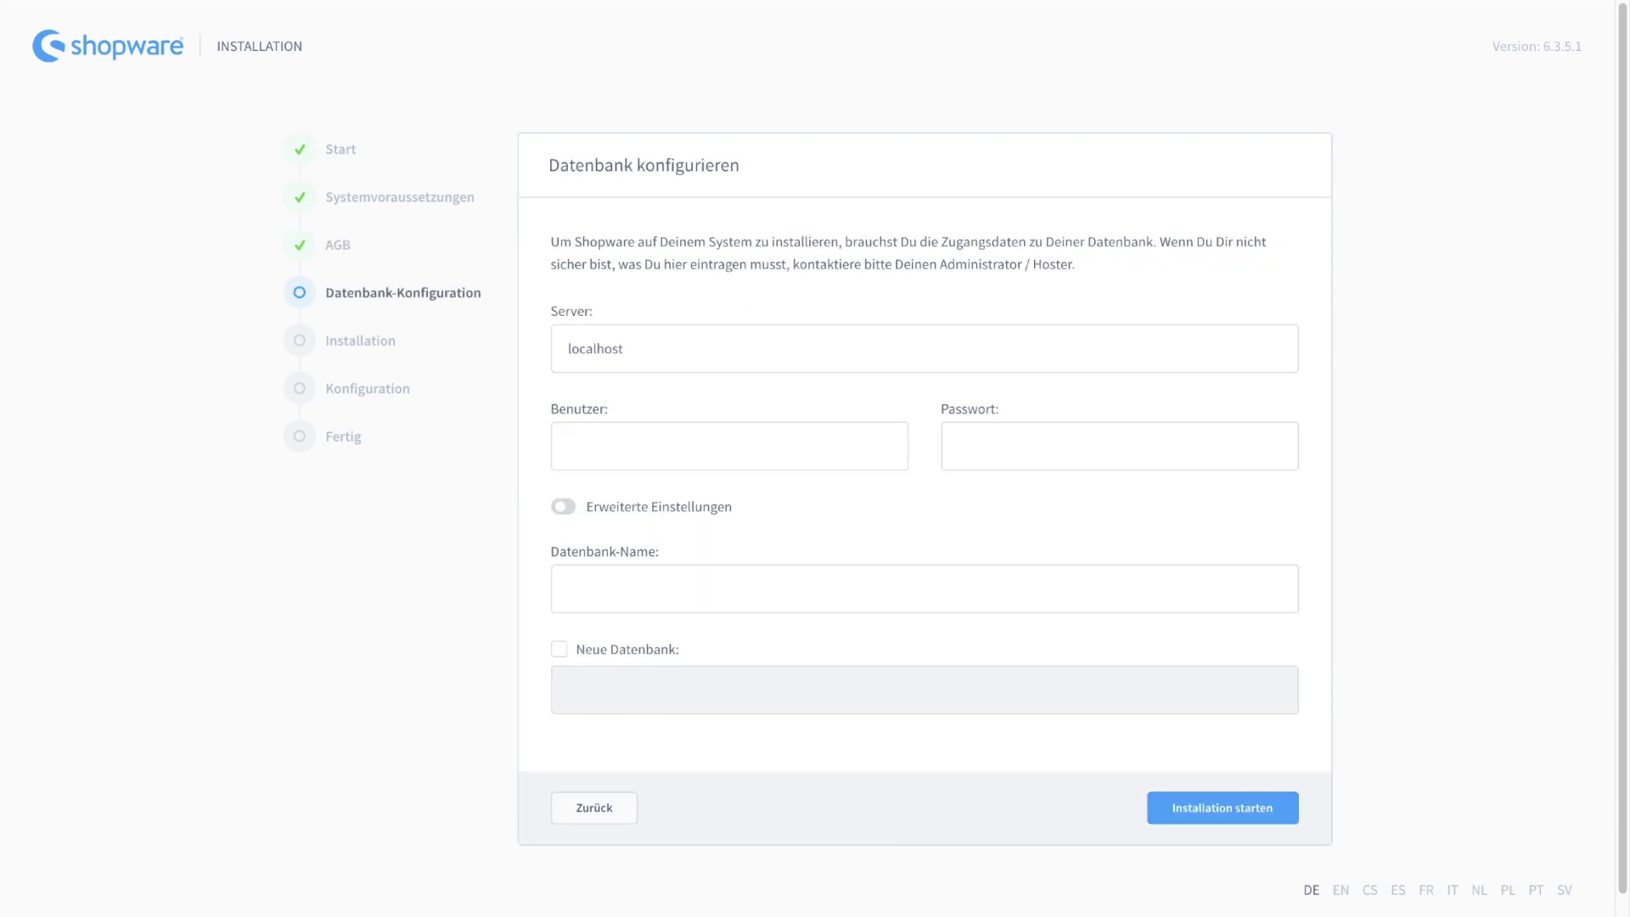
Step: Enter the database user and password, pick the database, and start the installation
left_click(658, 455)
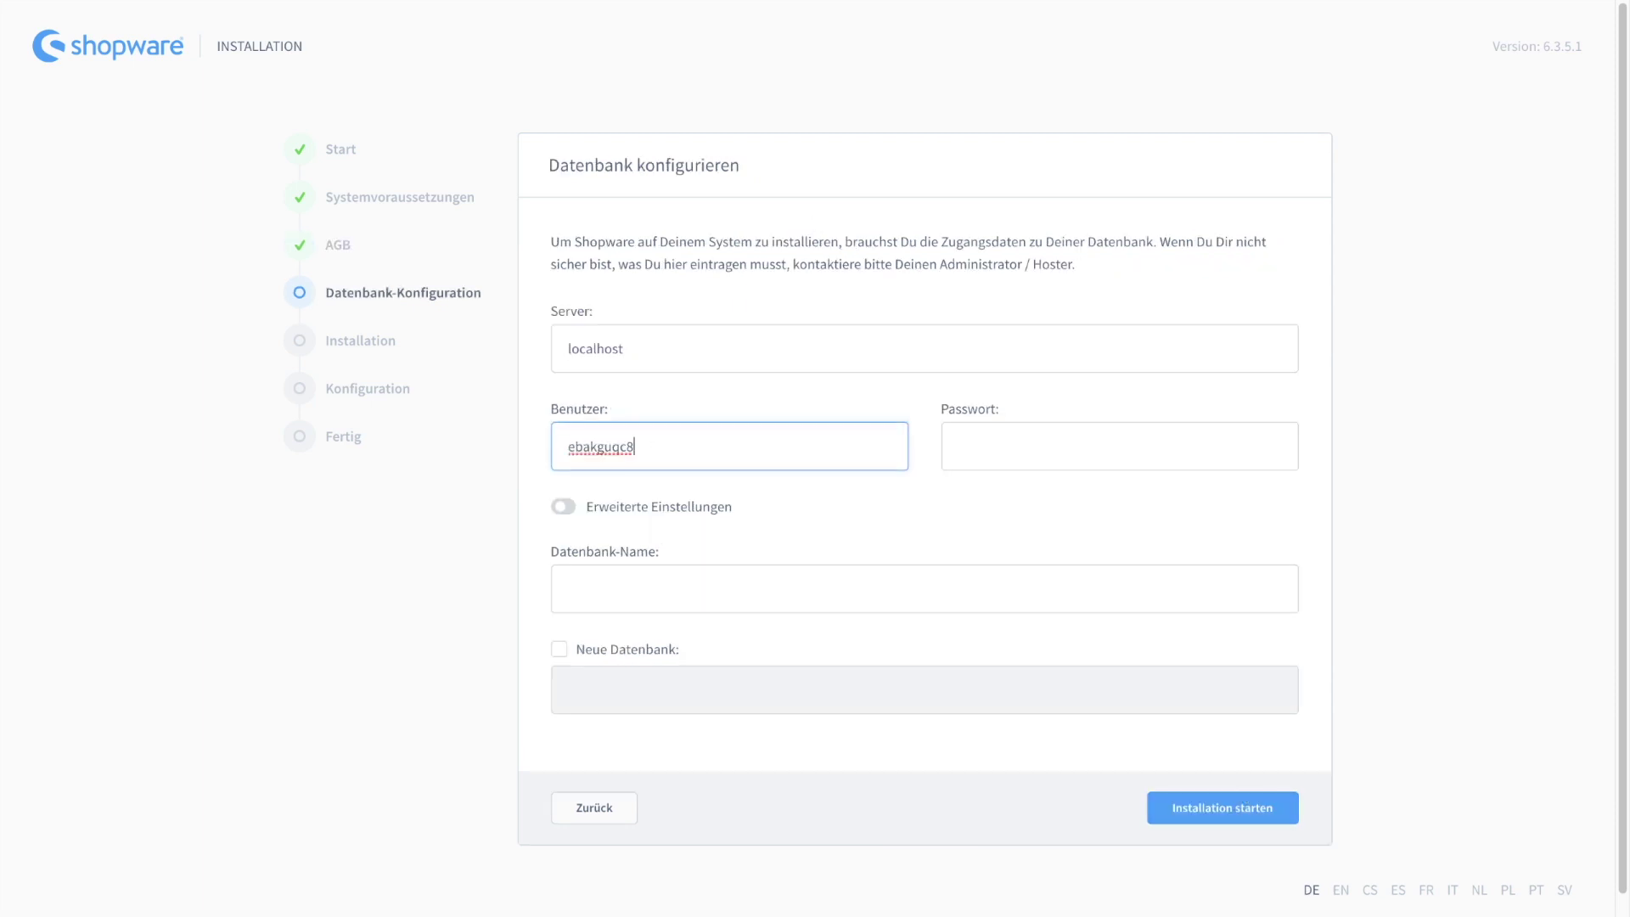
left_click(989, 448)
key("ctrl+v")
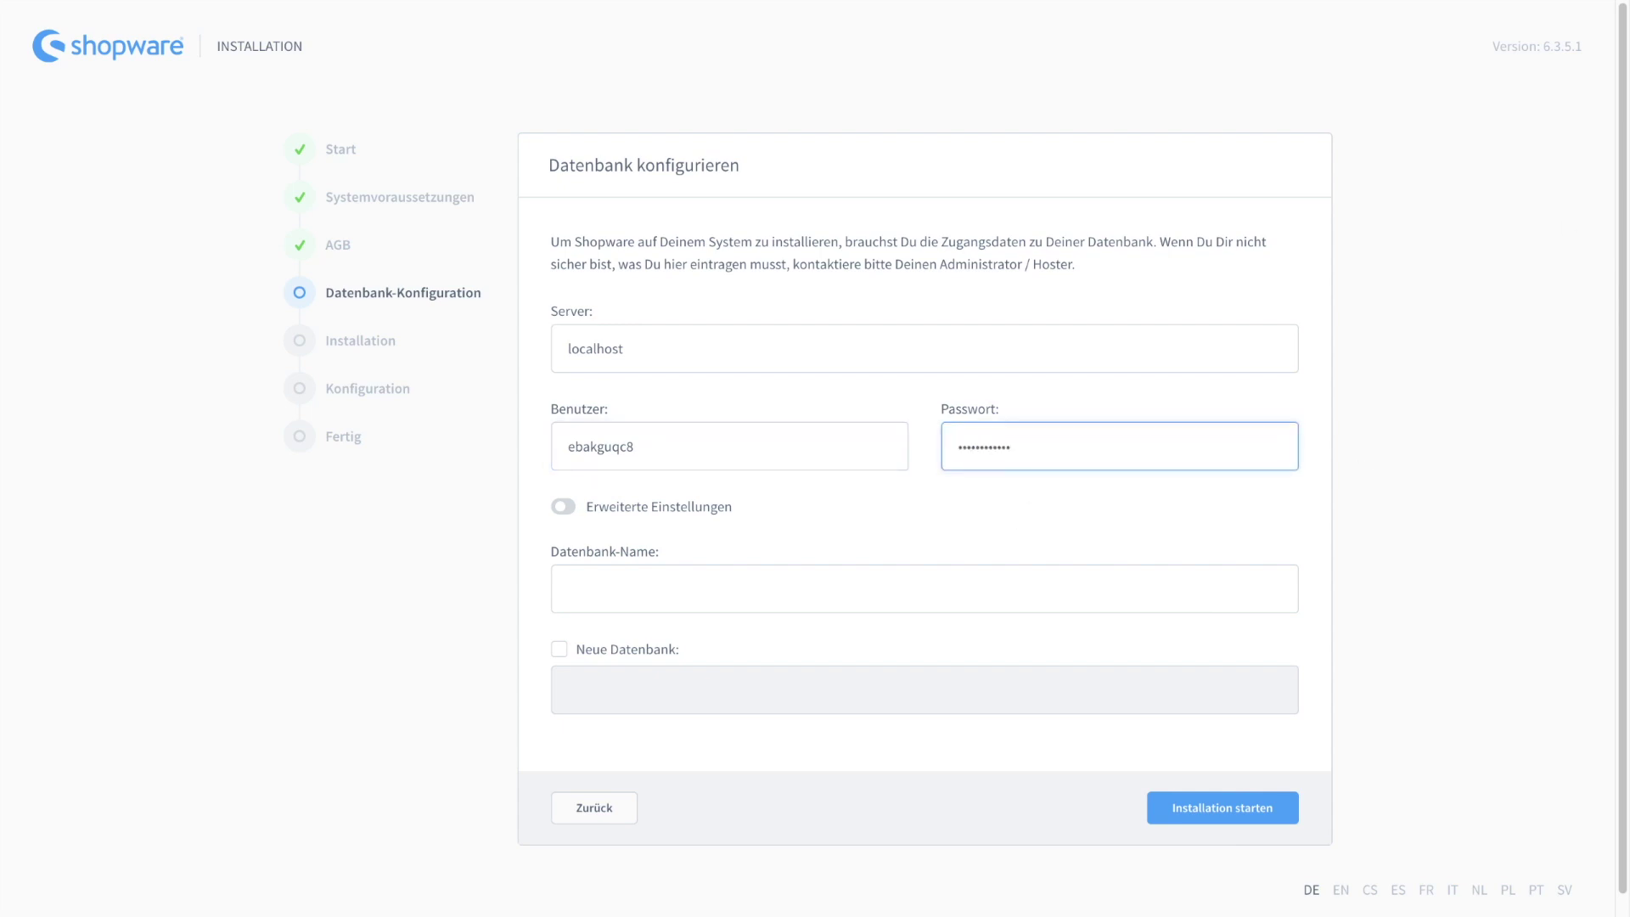
left_click(647, 582)
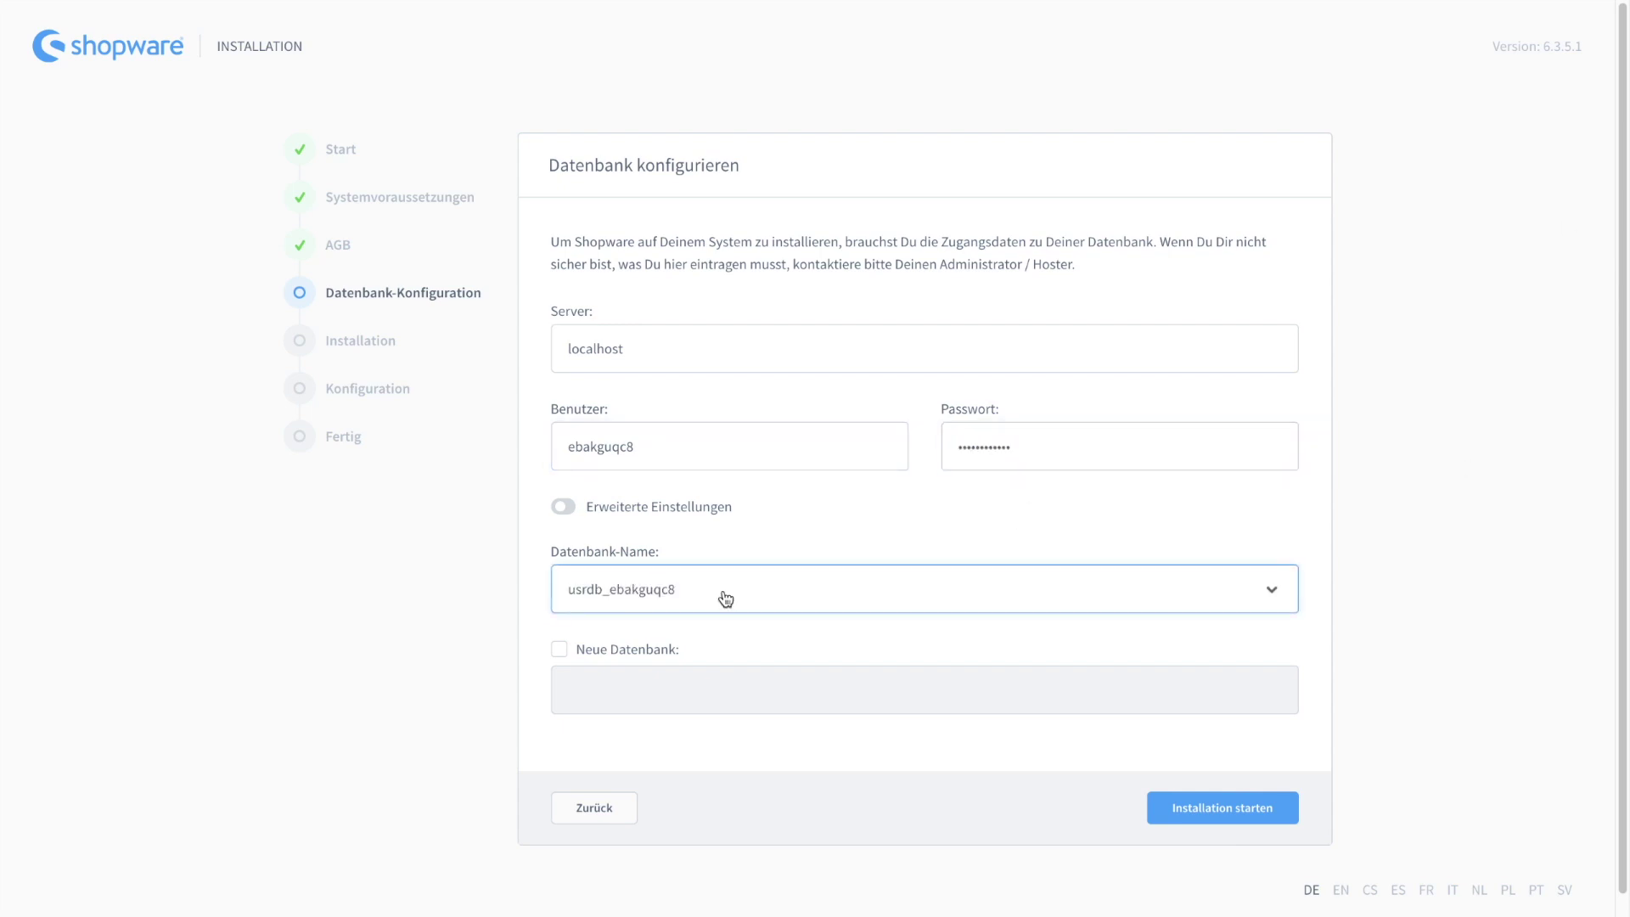
left_click(1222, 807)
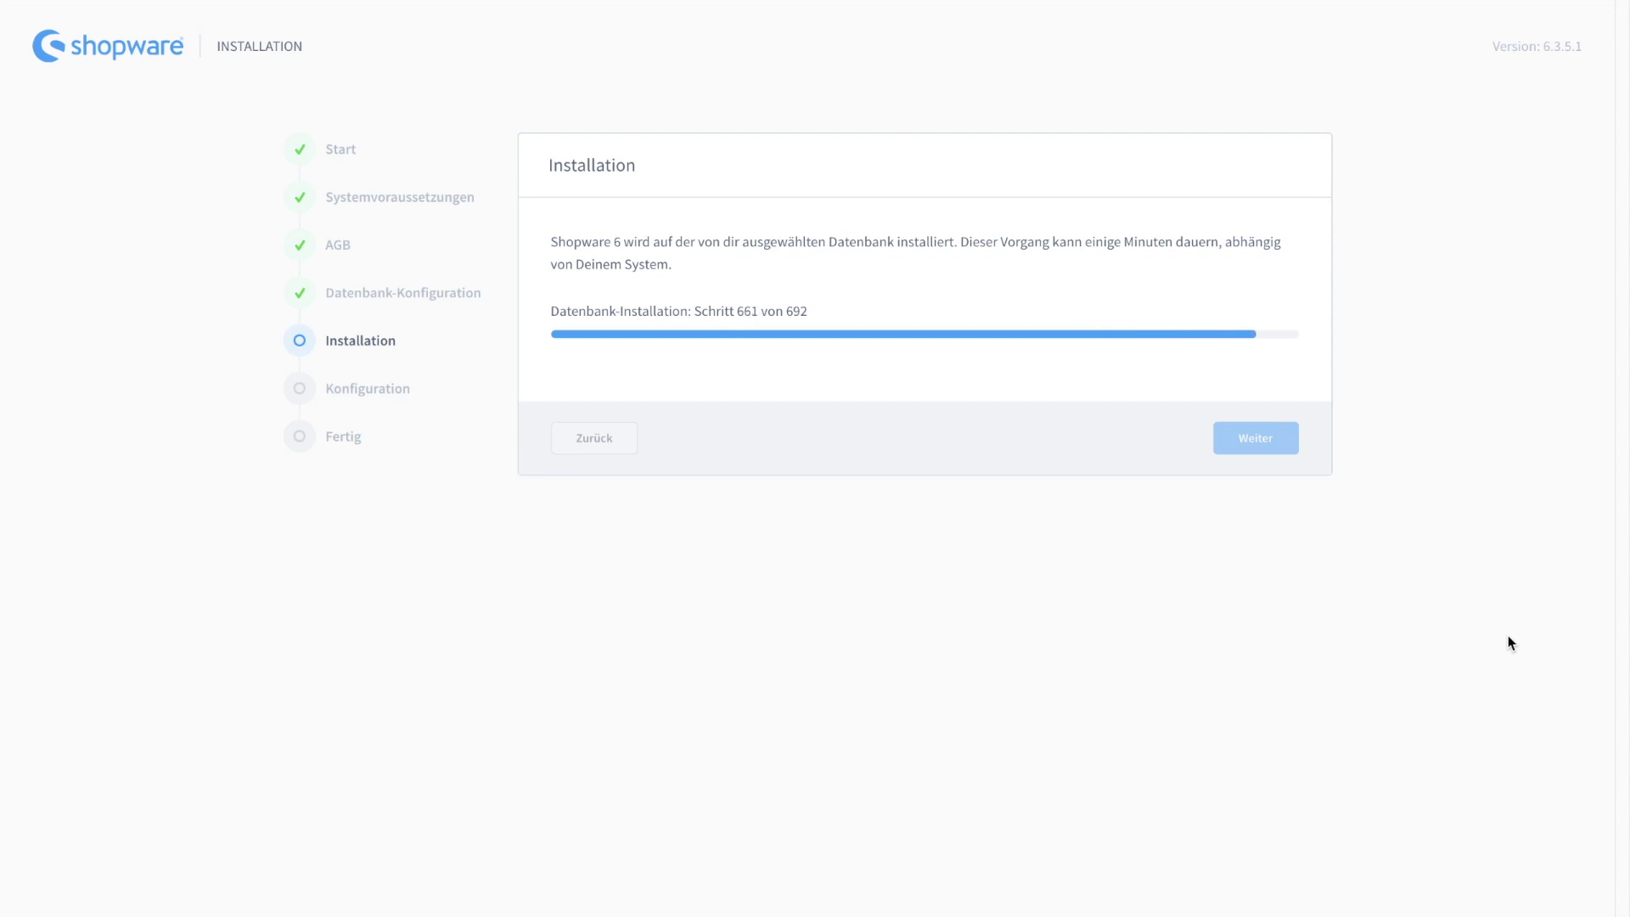
Step: Continue past the finished installation and work through the Konfiguration page
left_click(1255, 438)
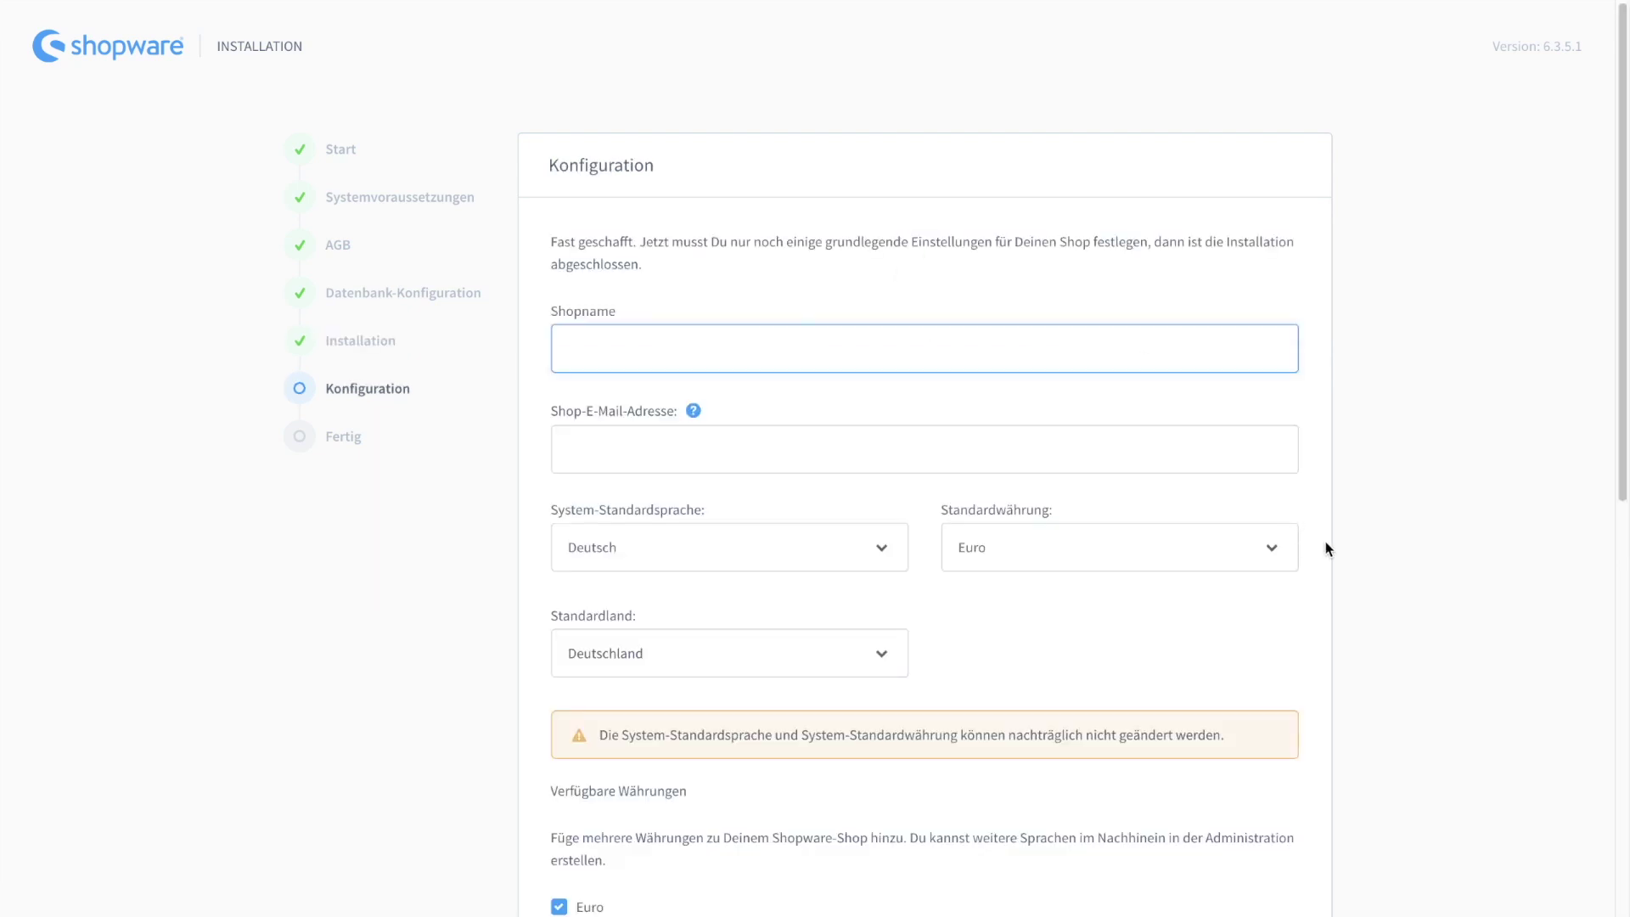
scroll(1348, 579, "down", 1)
scroll(1348, 580, "down", 1)
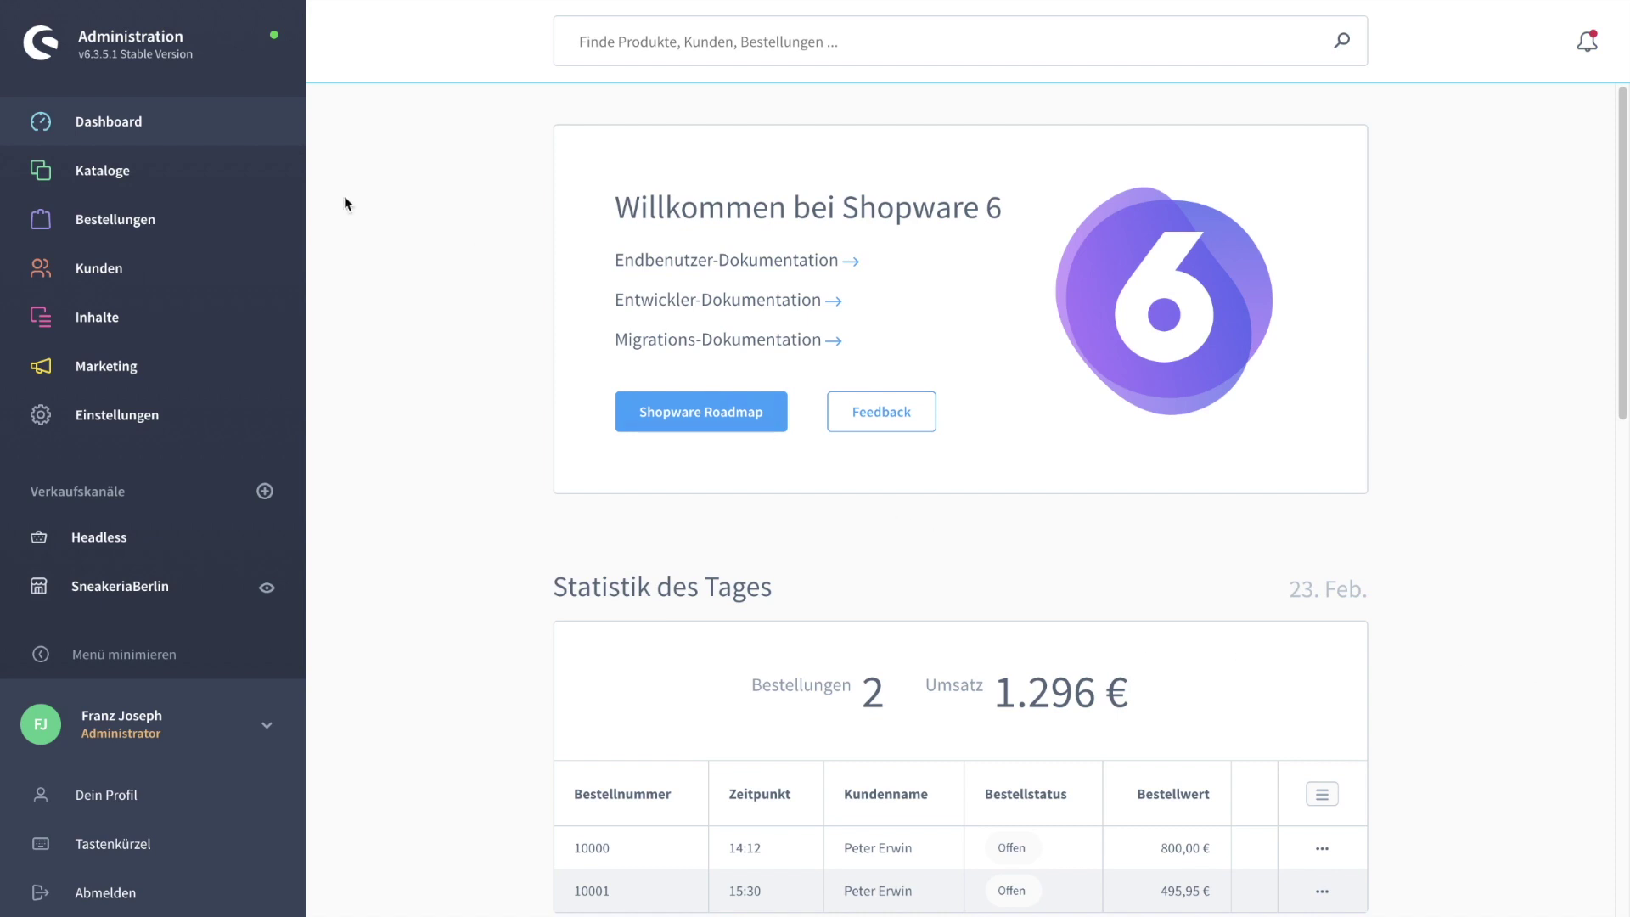
Step: Start a new product (number SW10001) from the Kataloge > Produkte list
mouse_move(175, 171)
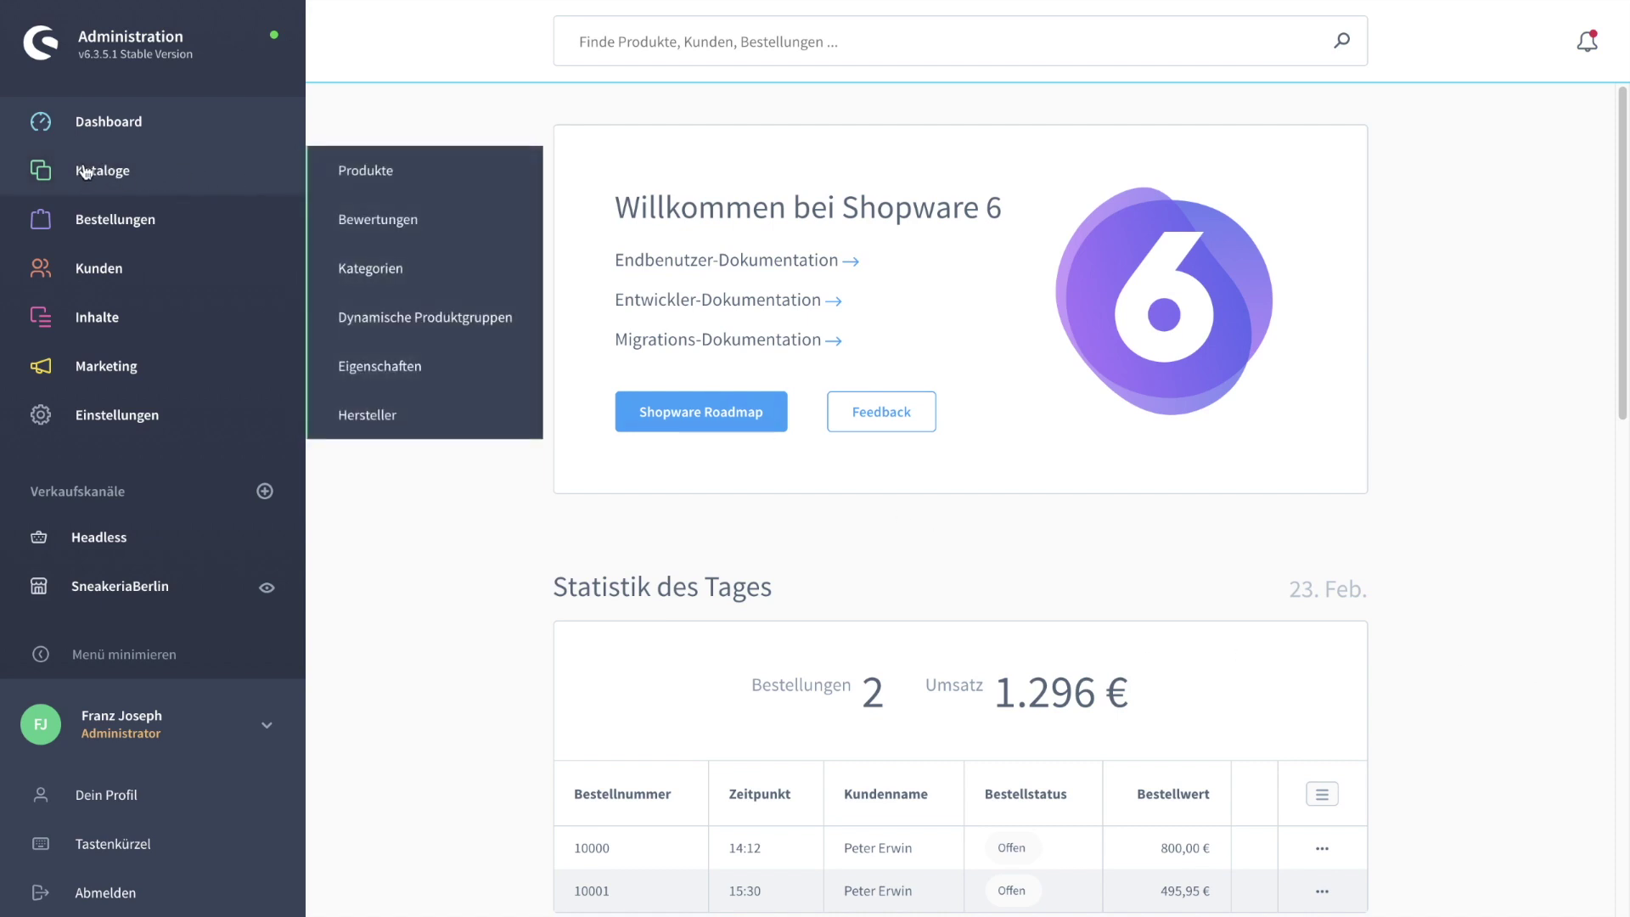
left_click(371, 170)
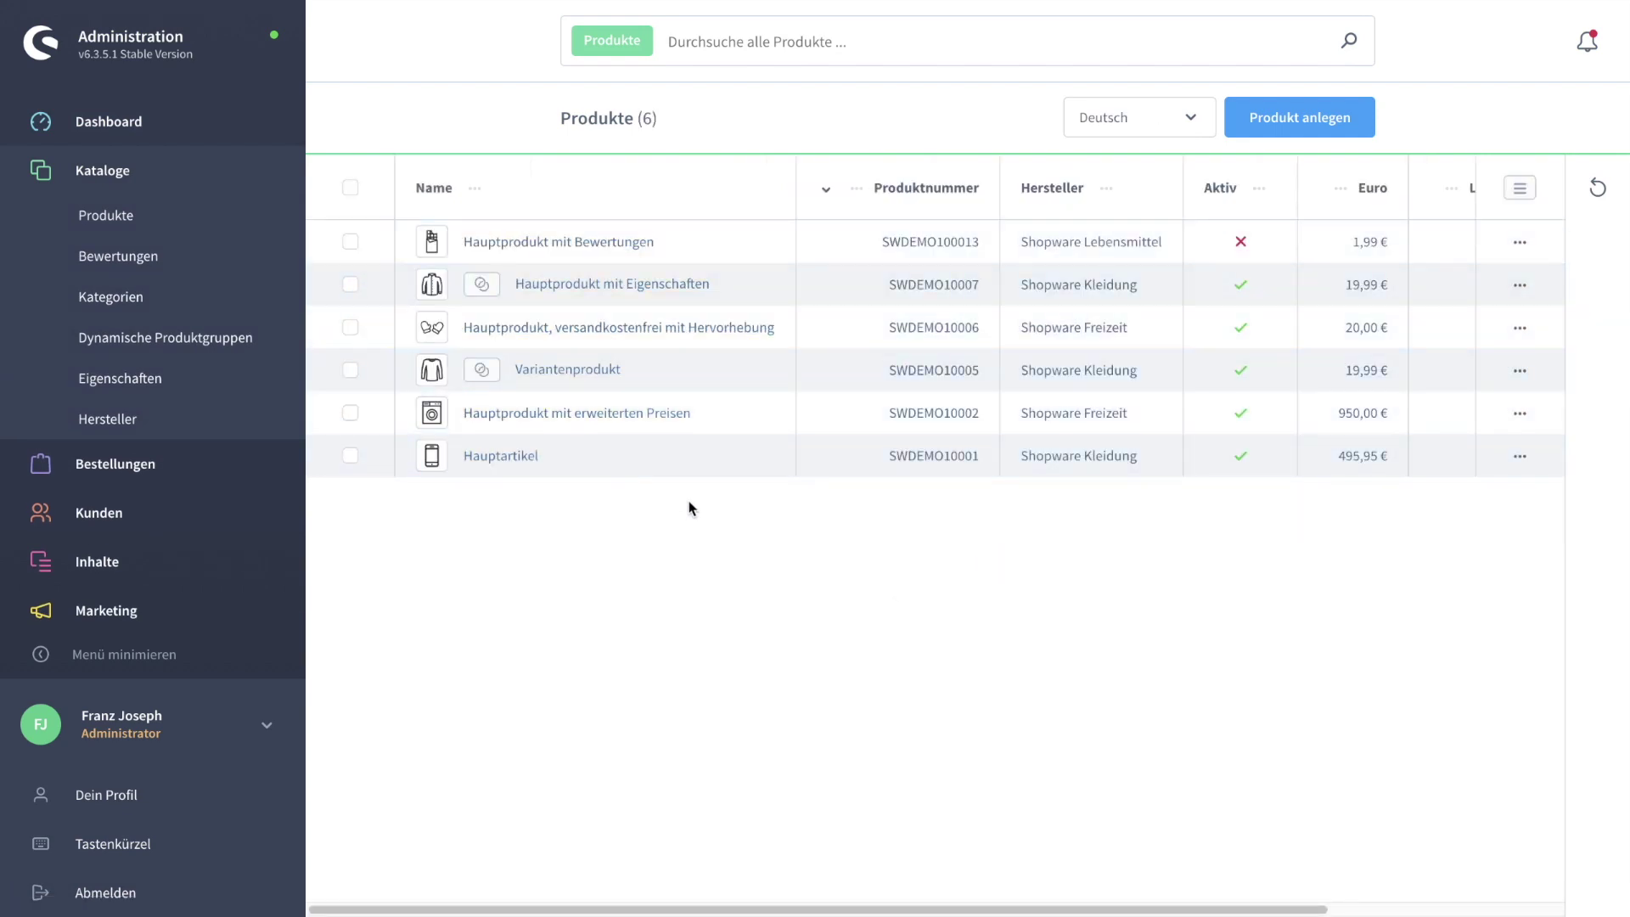
left_click(1292, 120)
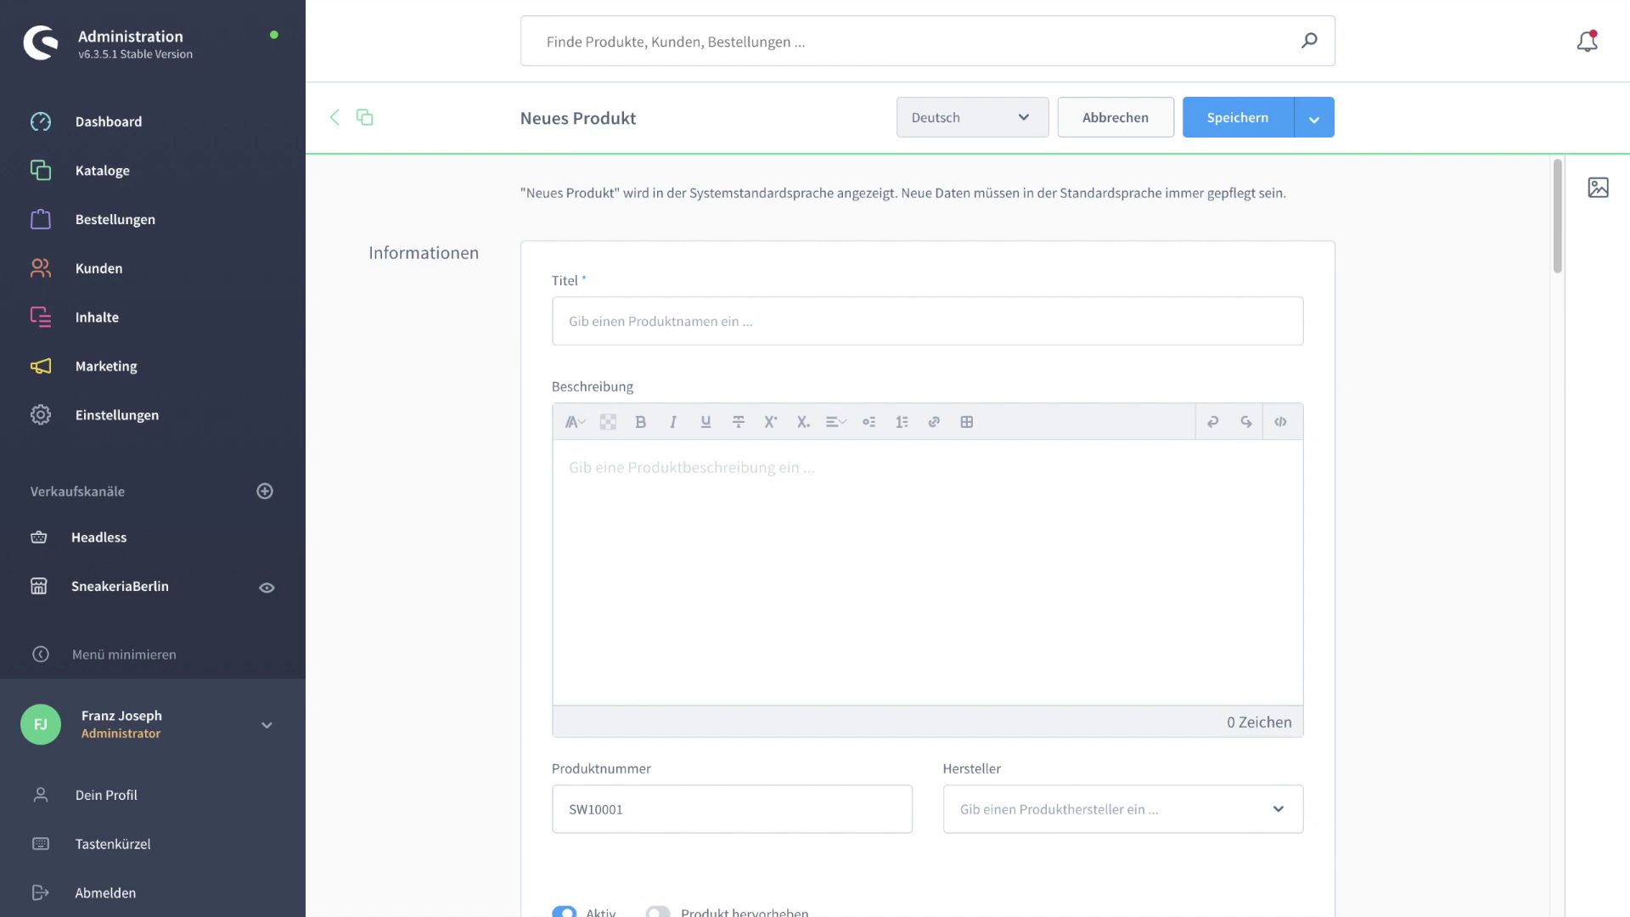
Step: Paste the title "Sneaker 'Destructor' in weiß" and the 390-character product description
left_click(677, 321)
type("Sneaker 'Destructor' in weiß")
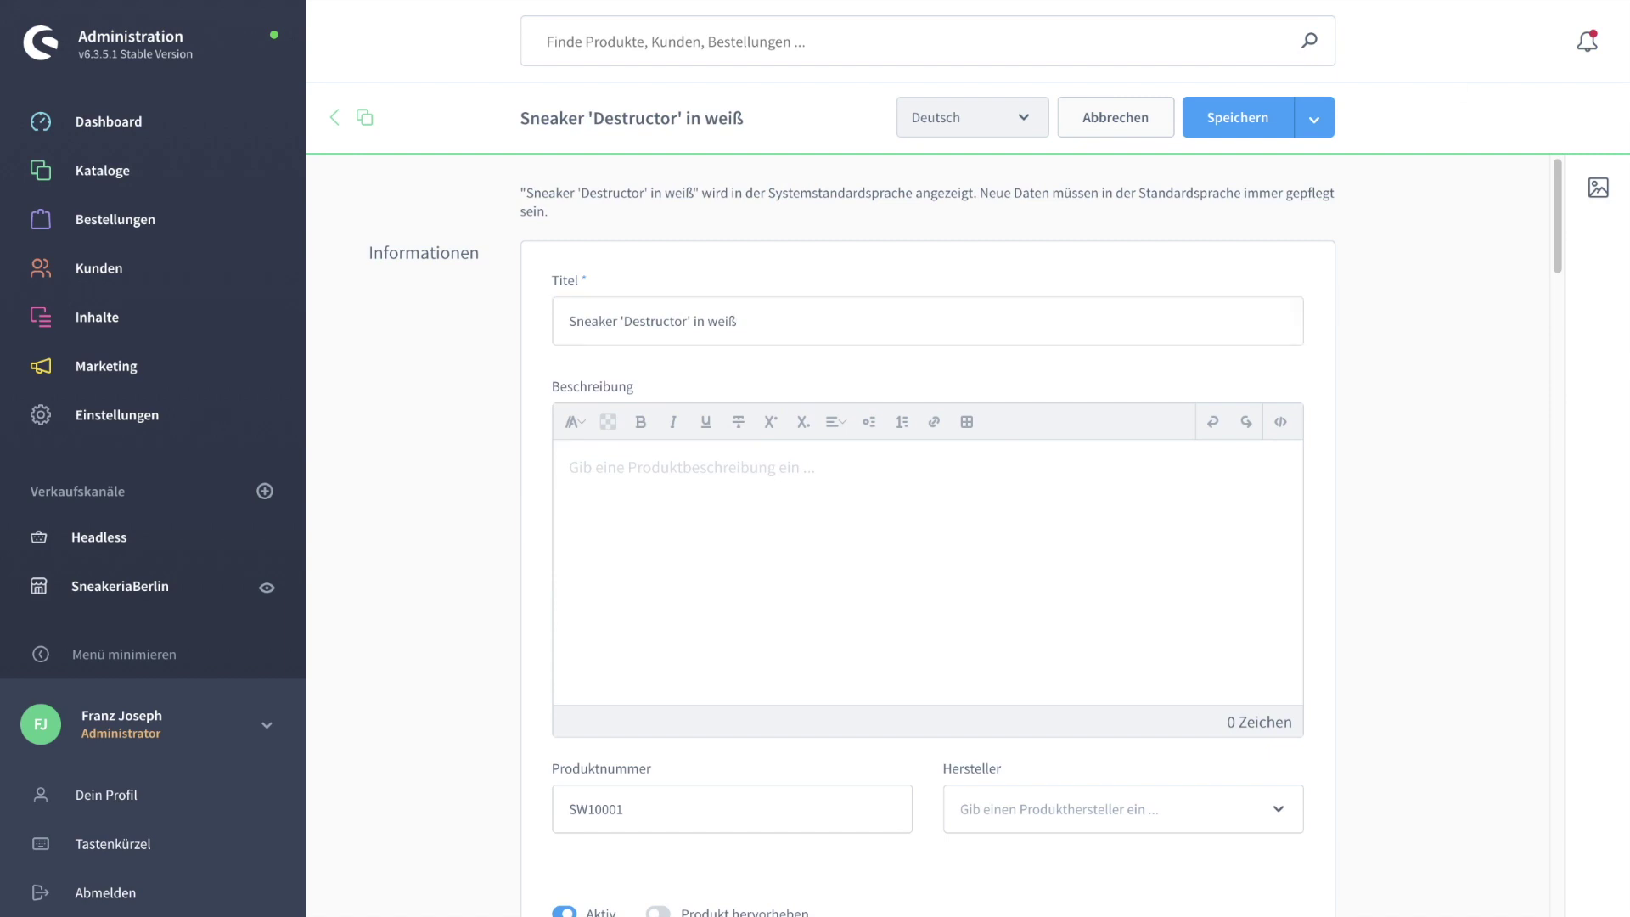
left_click(660, 488)
key("ctrl+v")
Step: Make the first line of the product description bold
left_click(690, 505)
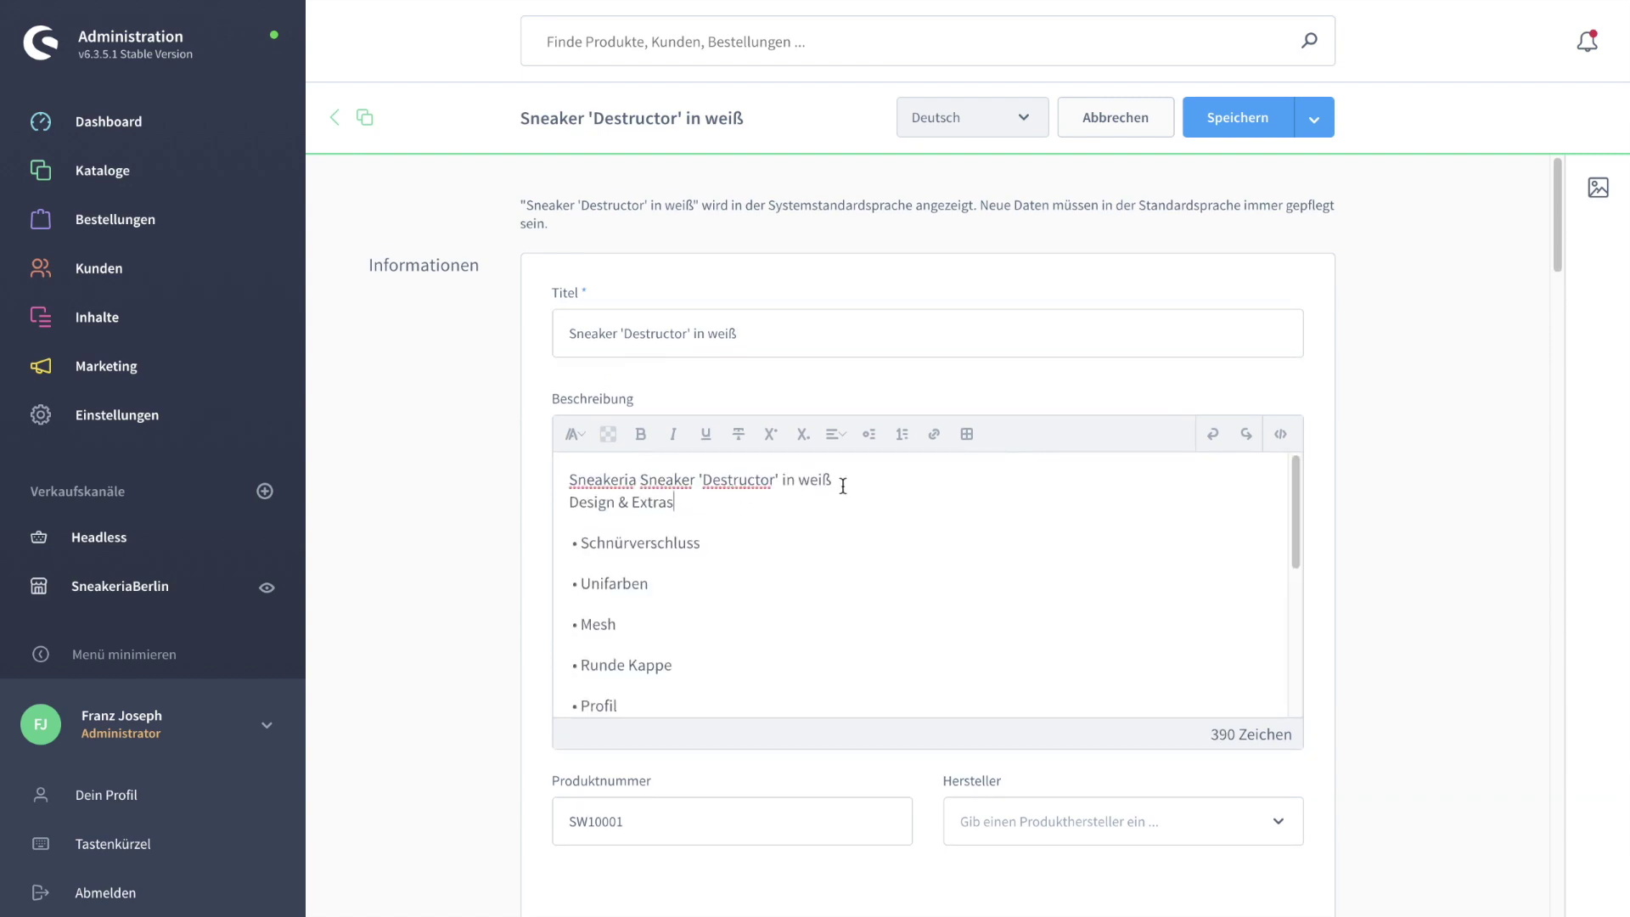
left_click_drag(852, 480, 540, 476)
left_click(639, 438)
left_click(679, 513)
scroll(769, 623, "up", 1)
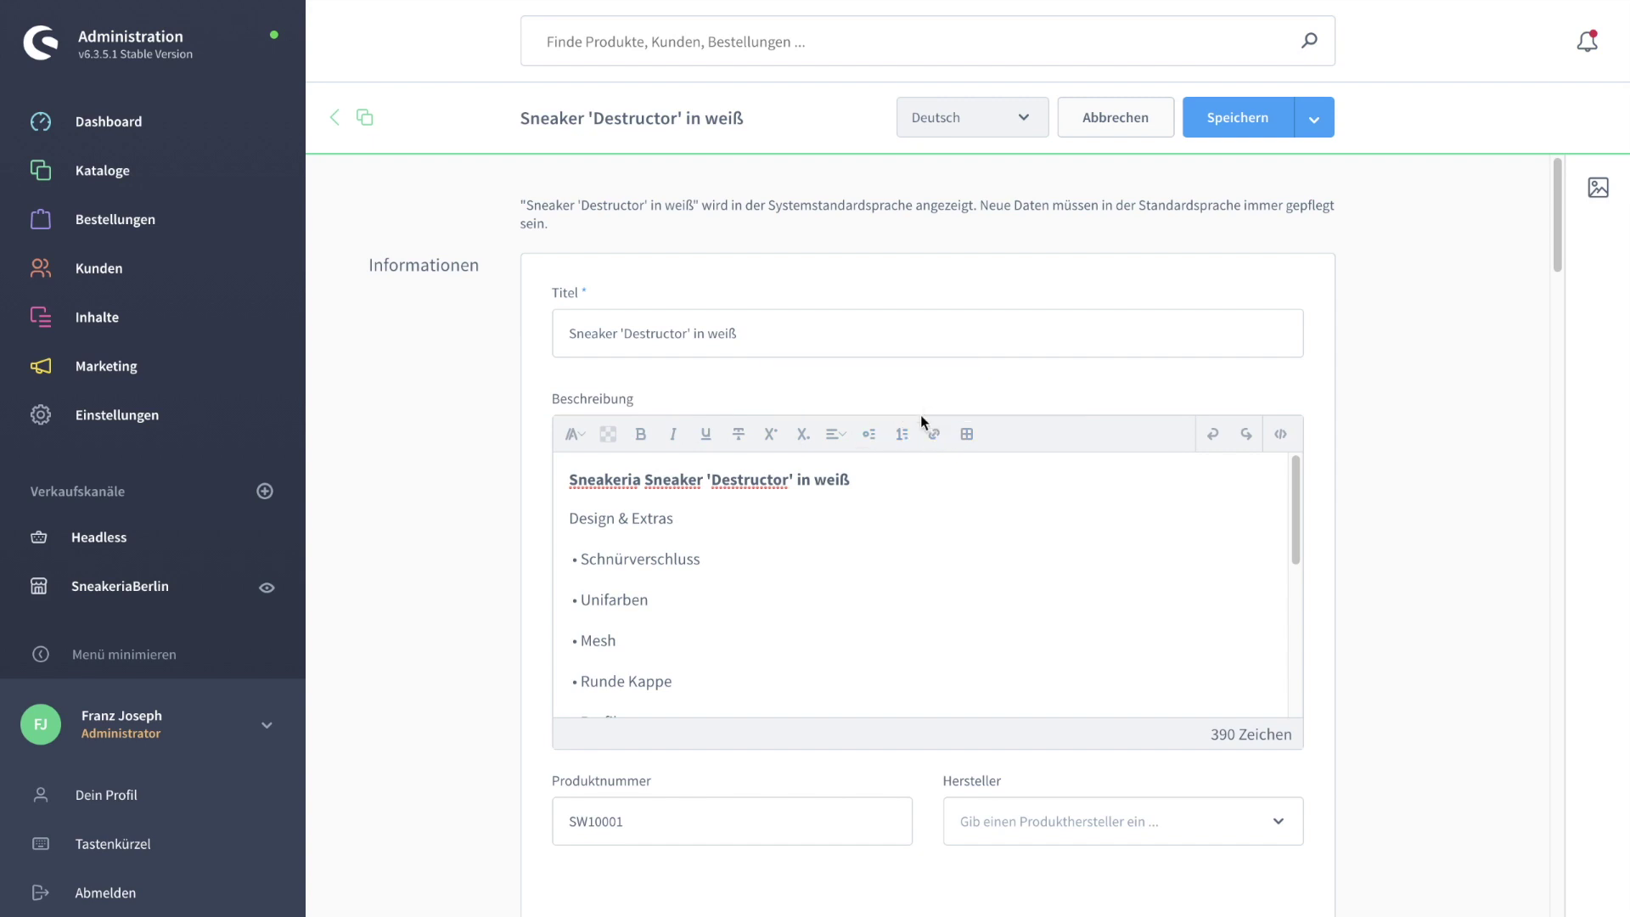
scroll(713, 603, "down", 4)
scroll(721, 609, "up", 2)
scroll(721, 609, "down", 3)
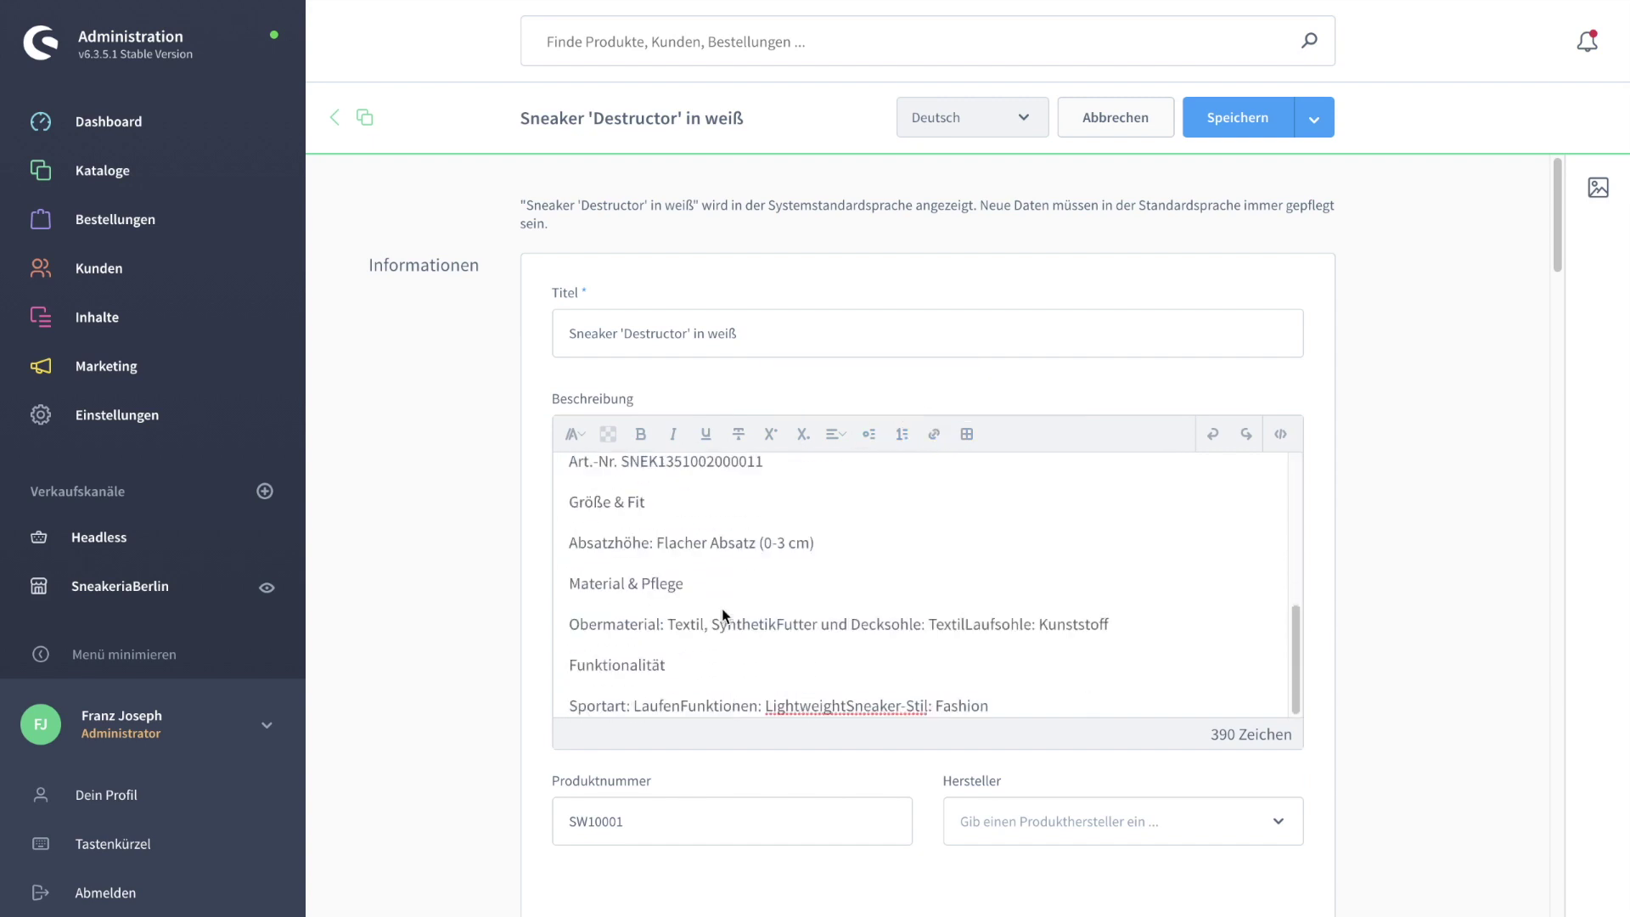
scroll(725, 615, "up", 4)
left_click(1094, 499)
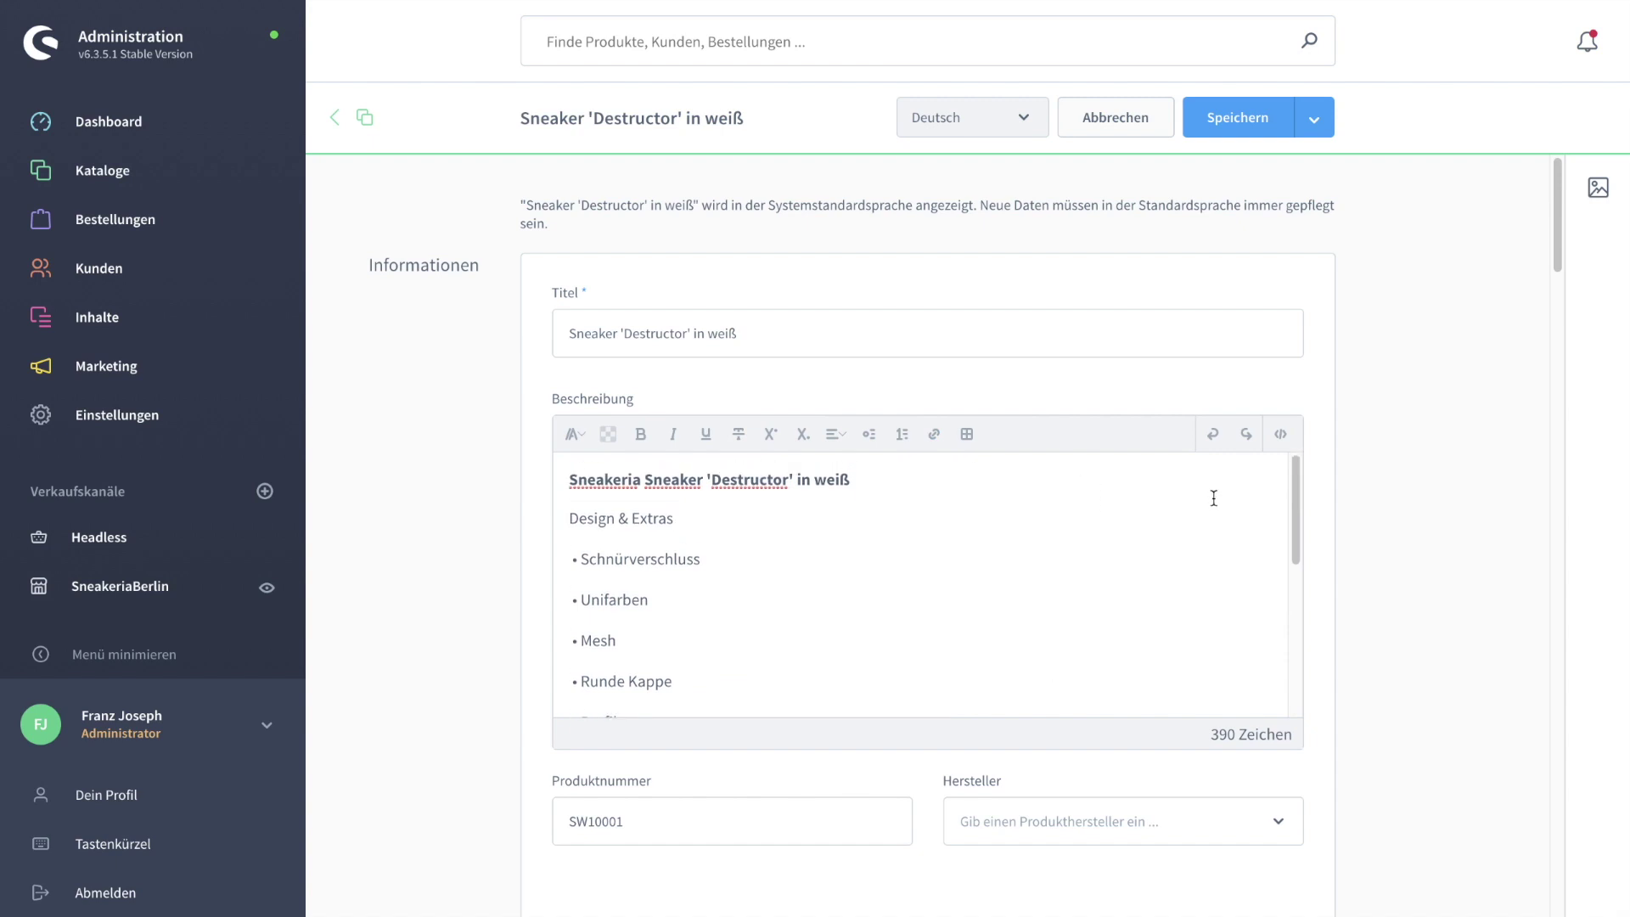
scroll(1328, 530, "down", 1)
scroll(1329, 531, "down", 3)
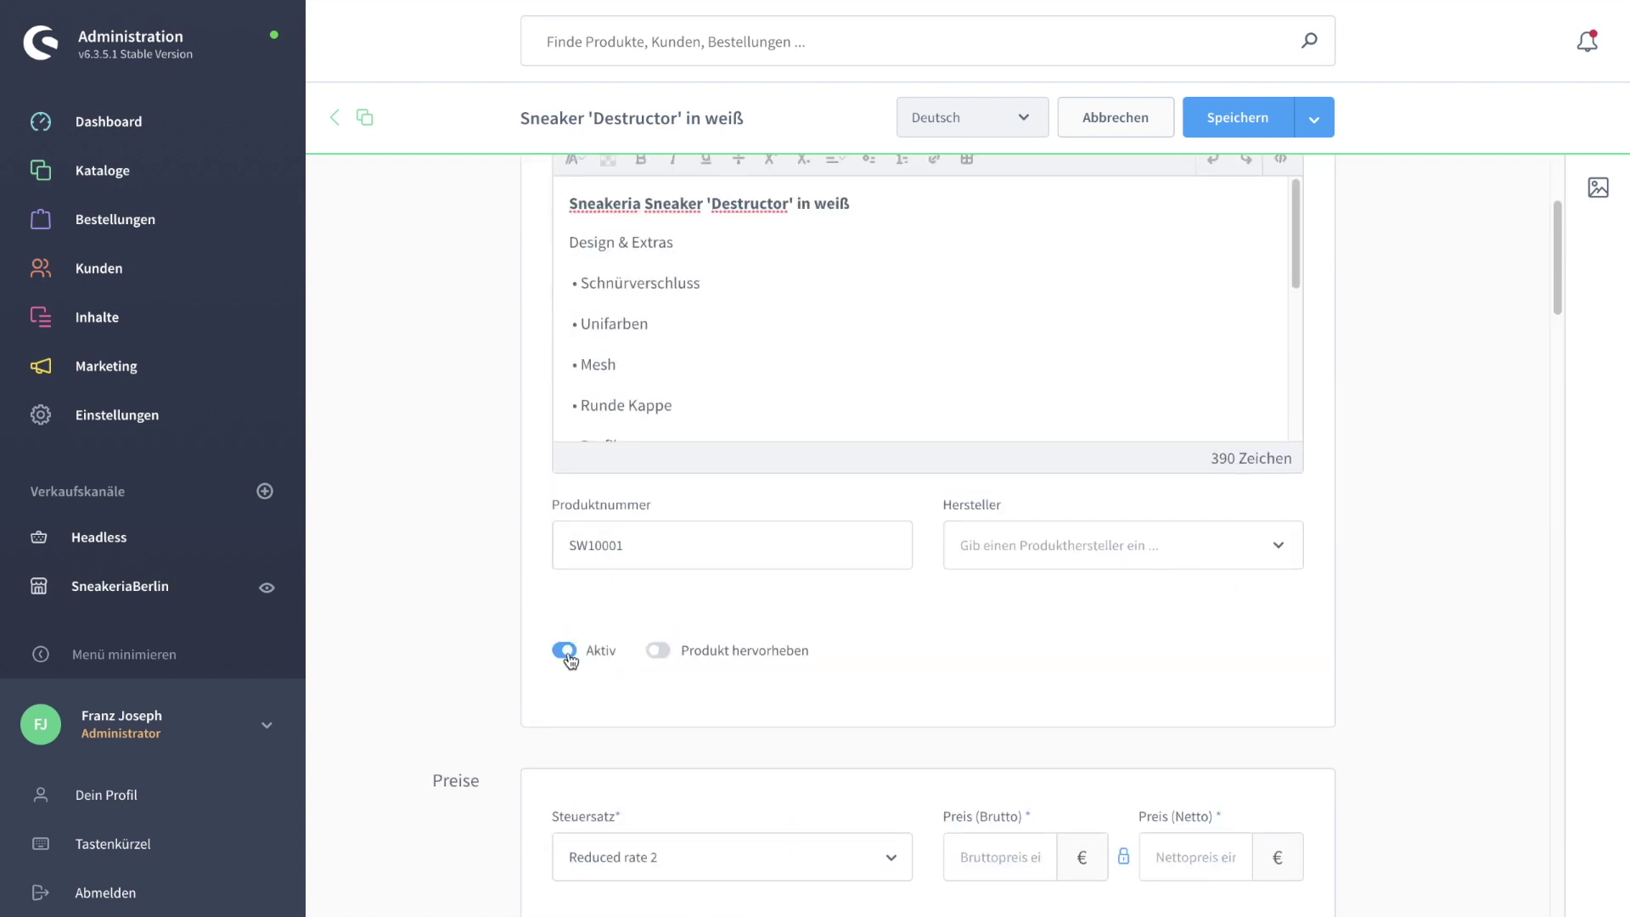
Step: Set the gross price to 49.99 € and the gross strike price to 59.99 €
scroll(1237, 659, "down", 3)
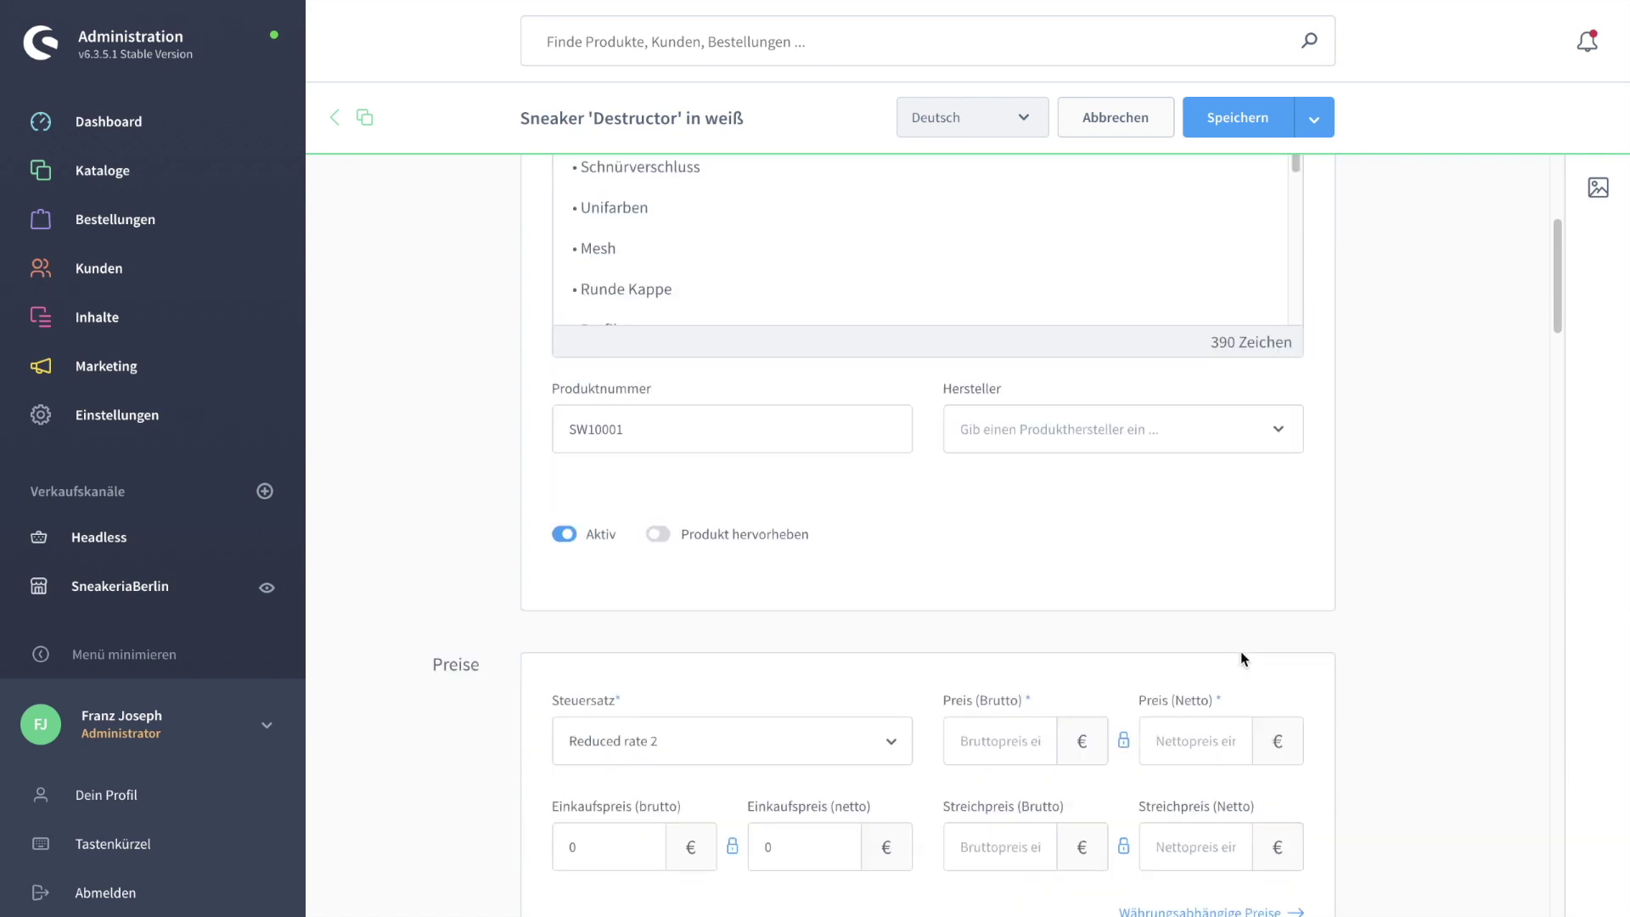
left_click(1028, 648)
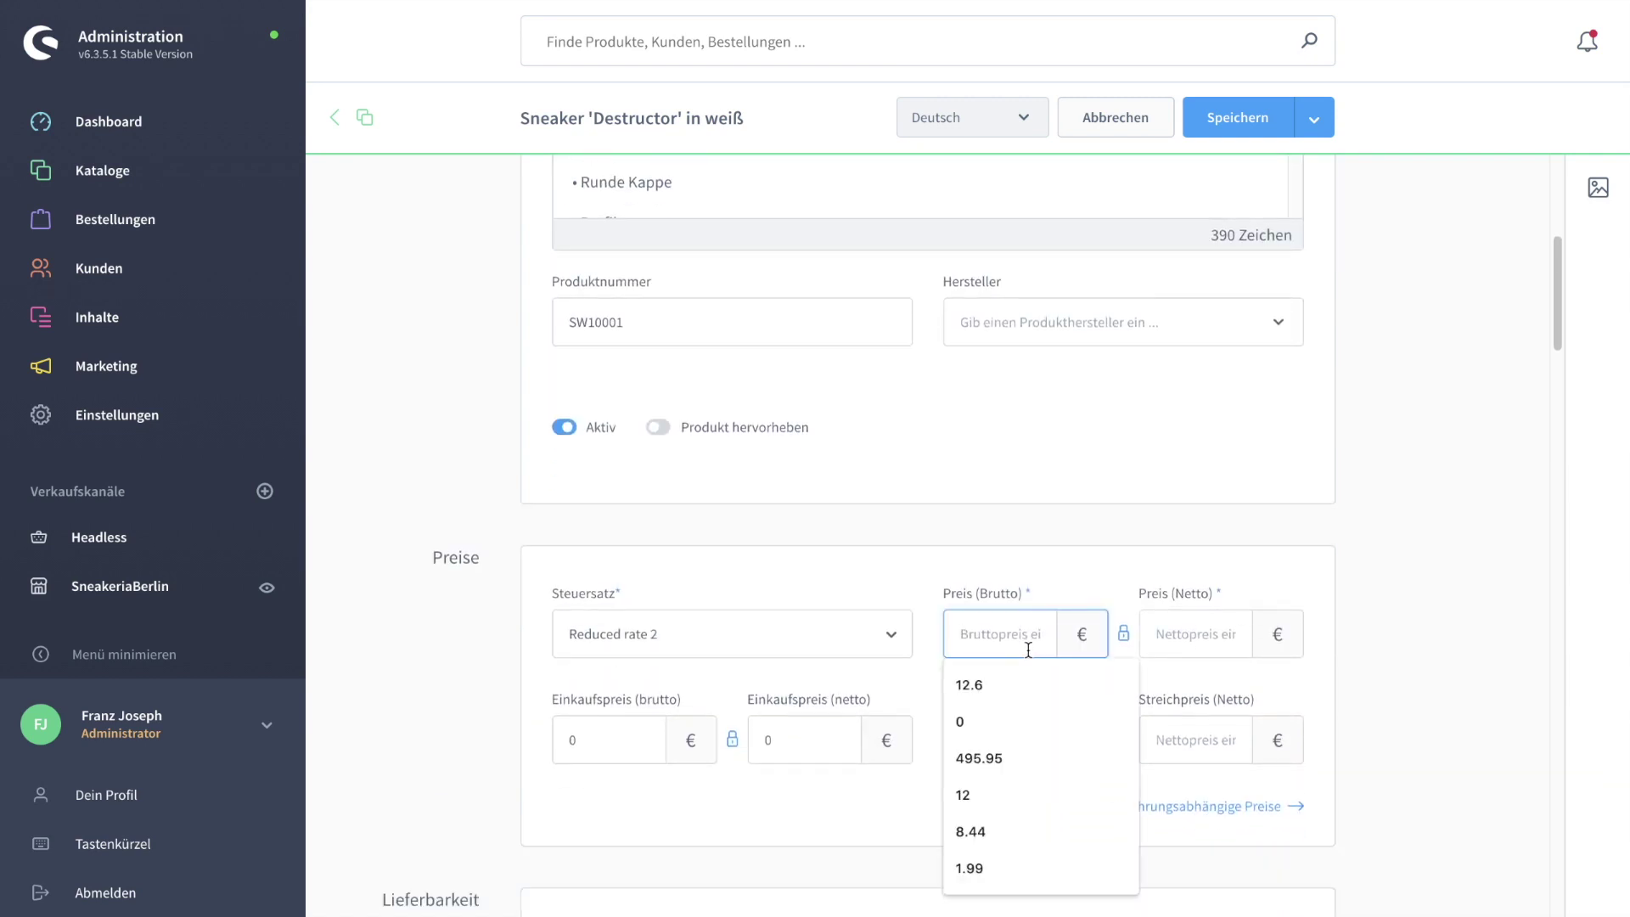
type("49.99")
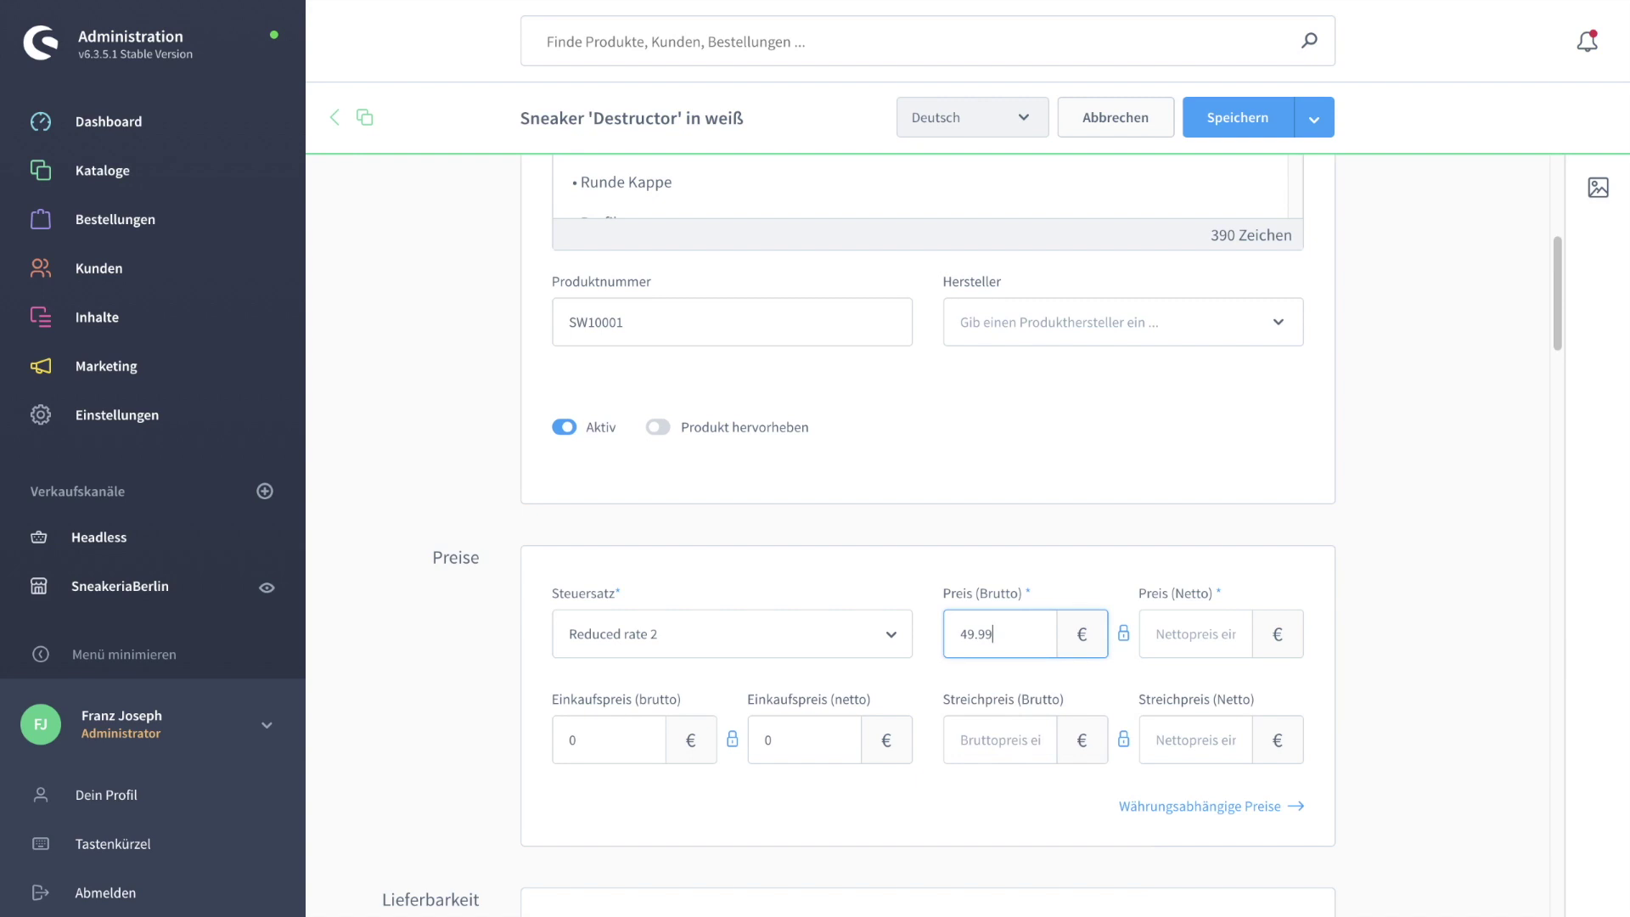
left_click(1005, 740)
type("59.99")
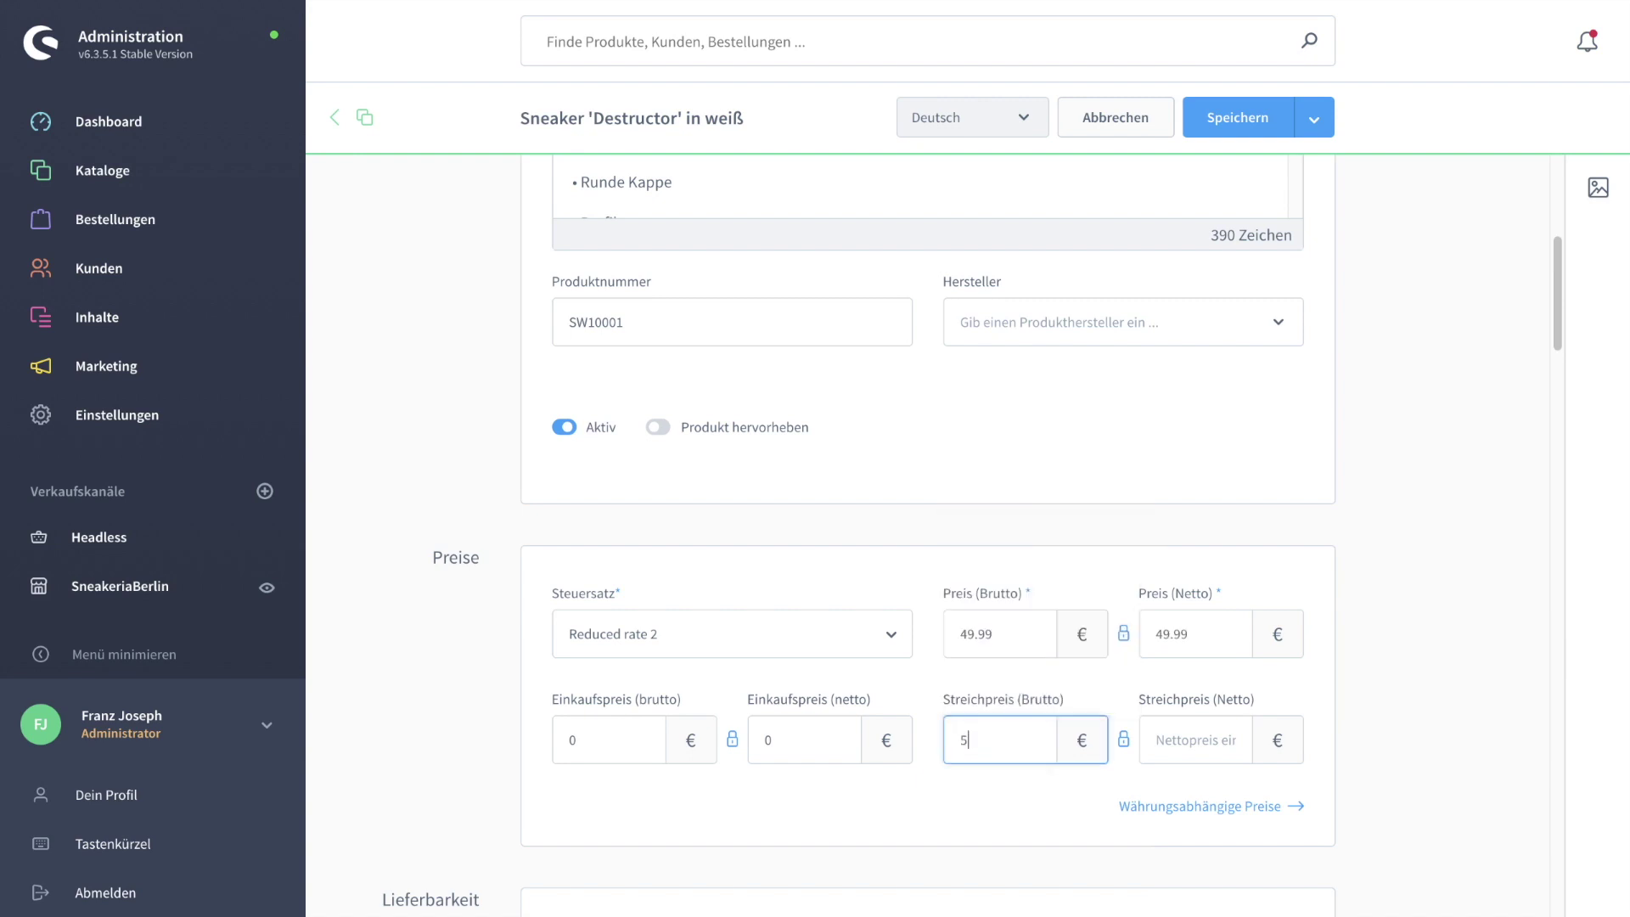
left_click(1406, 703)
Step: Set the stock to 15 and the delivery time to 1-3 Tage
scroll(1375, 484, "down", 1)
scroll(1496, 576, "down", 7)
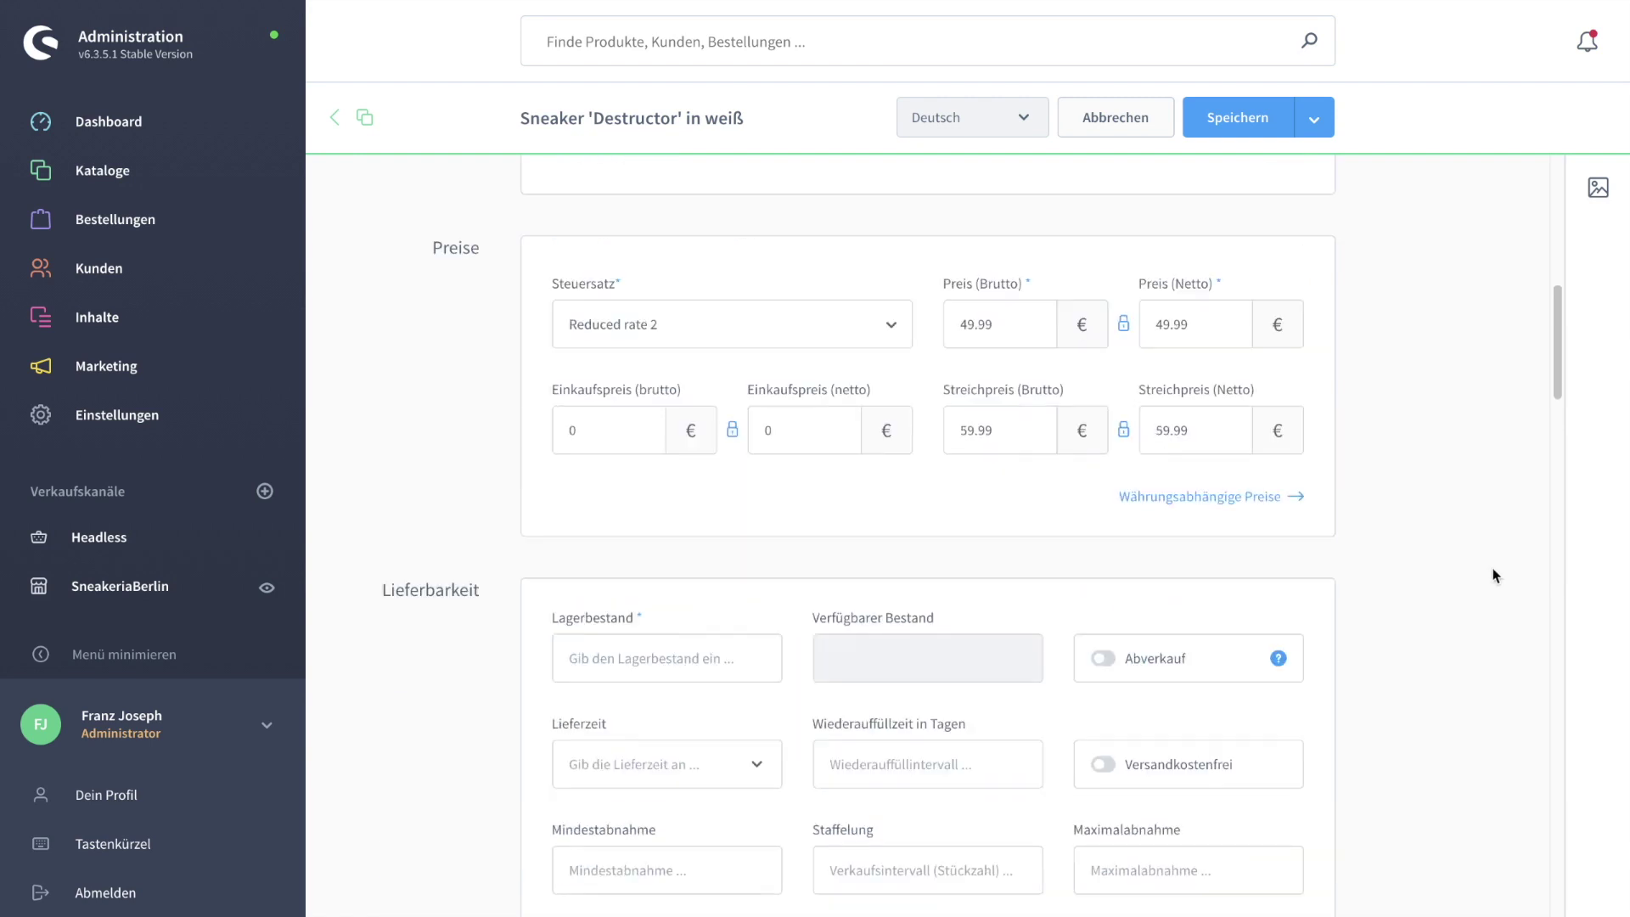
left_click(611, 342)
type("15")
left_click(1437, 471)
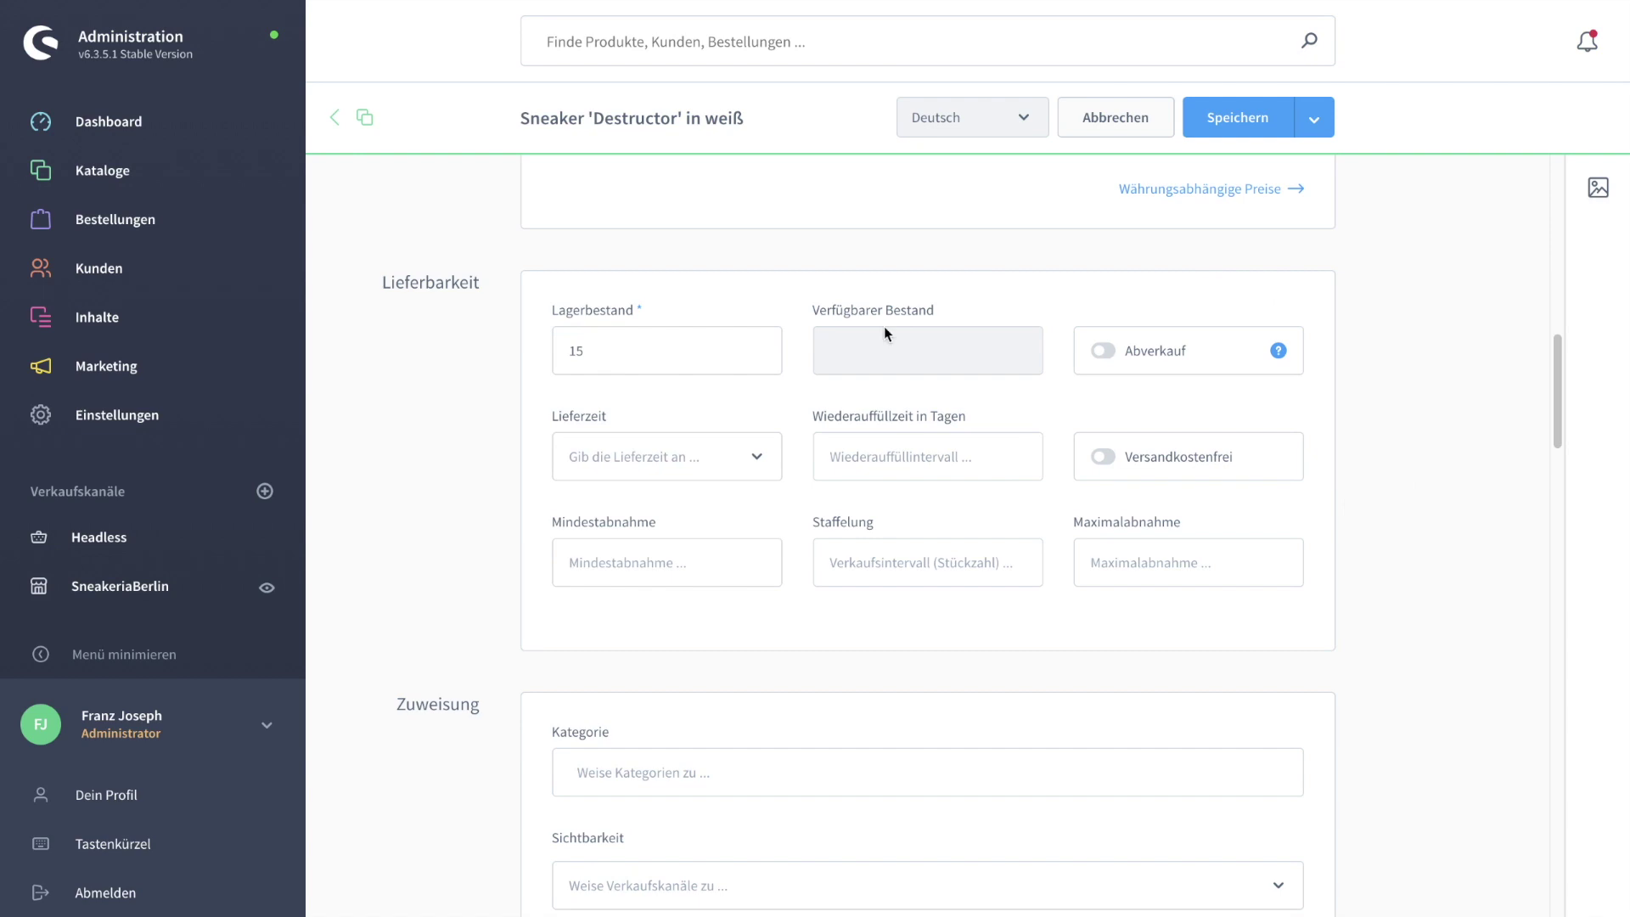
left_click(731, 455)
left_click(655, 555)
scroll(1375, 450, "down", 1)
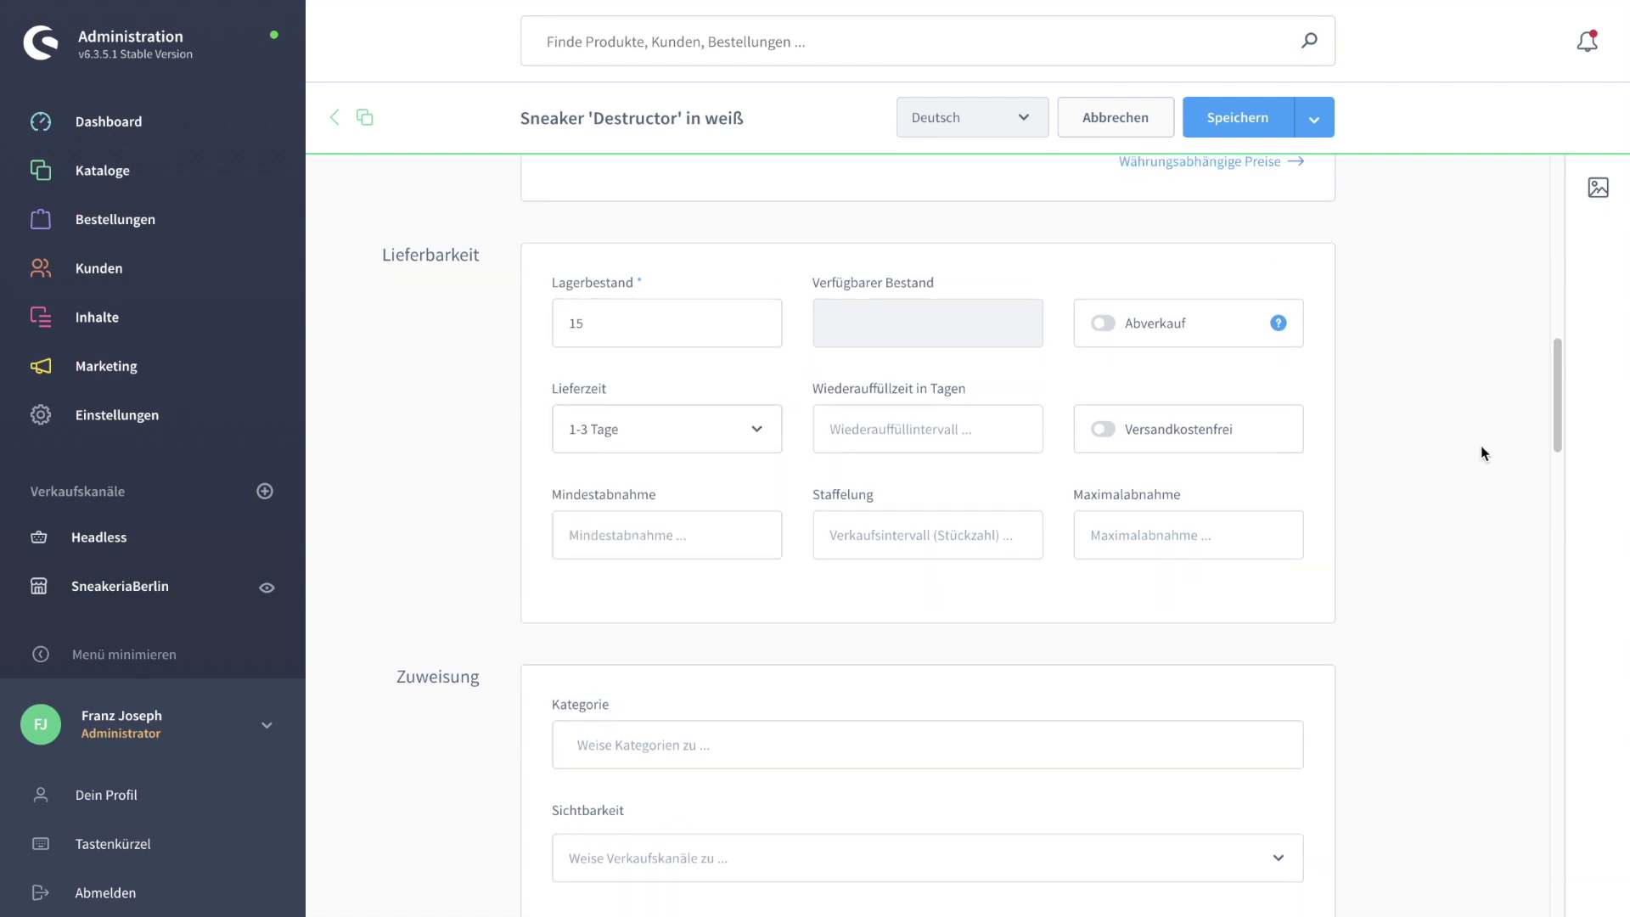
scroll(1326, 442, "down", 1)
scroll(1327, 443, "down", 4)
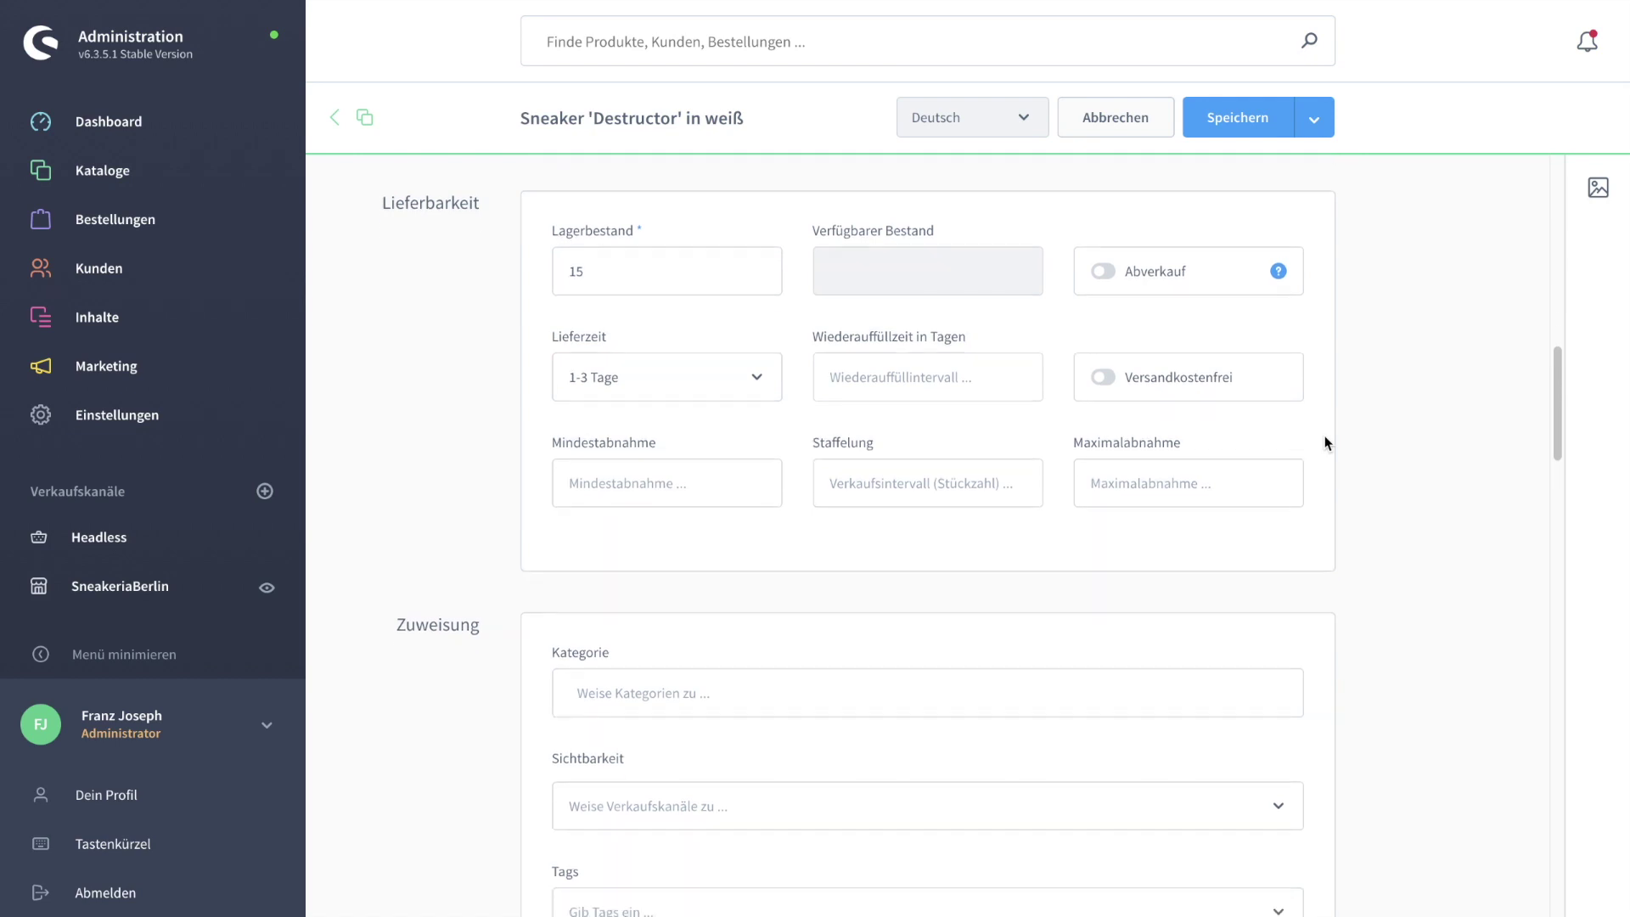
scroll(1327, 443, "down", 3)
scroll(1325, 440, "up", 5)
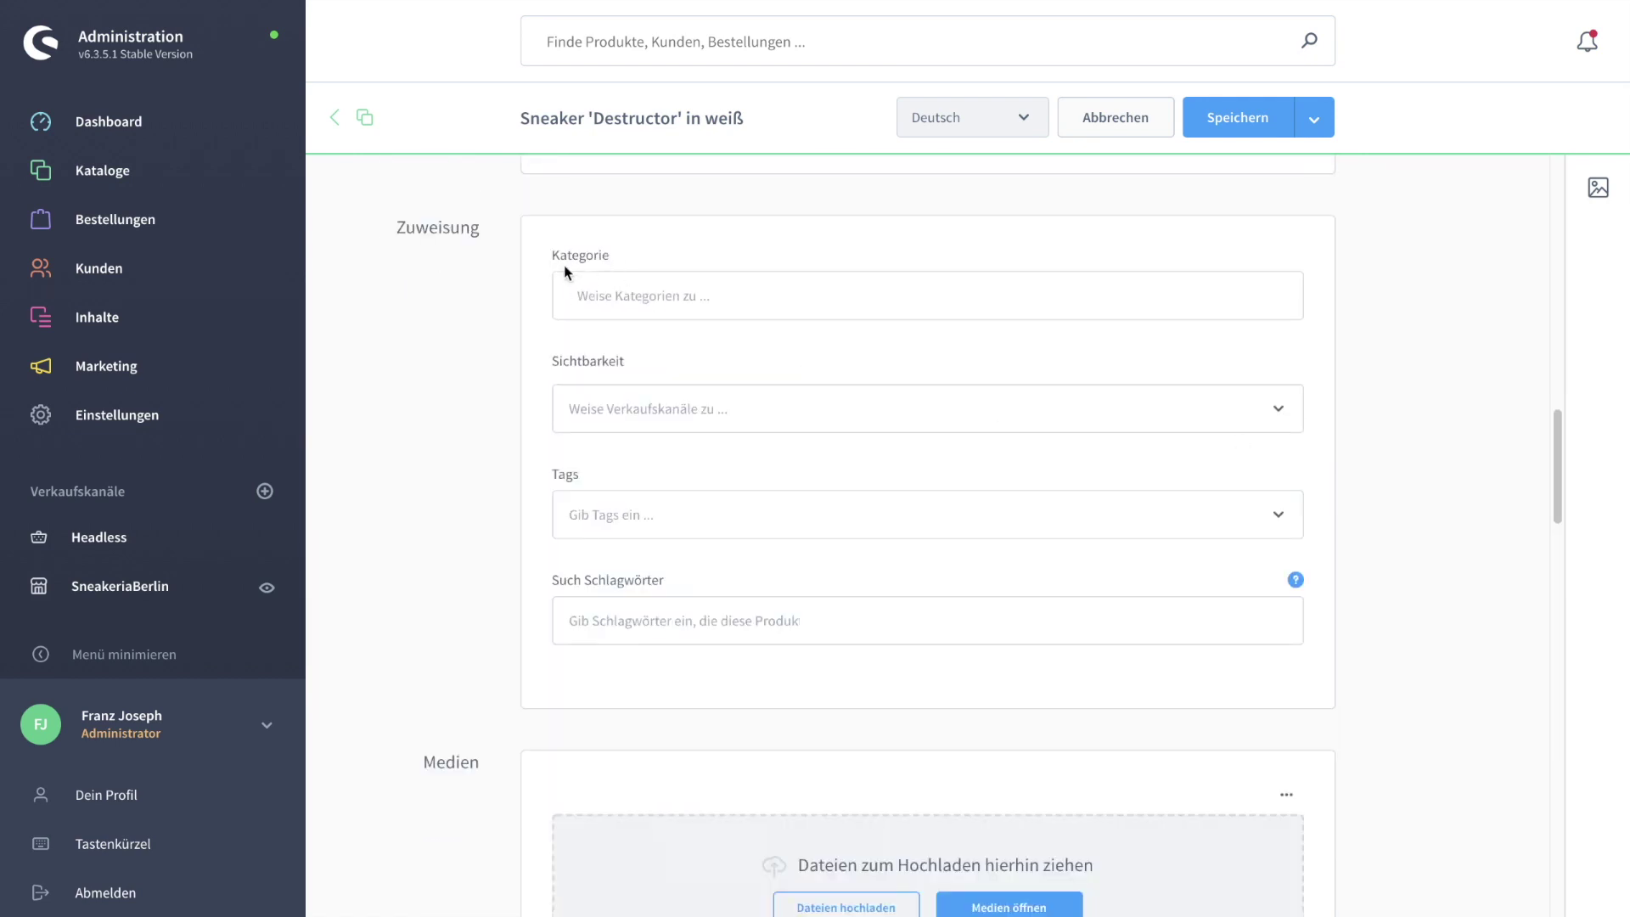
Step: Add the white sneaker photo through Medien öffnen so it becomes the Cover
scroll(1494, 574, "down", 4)
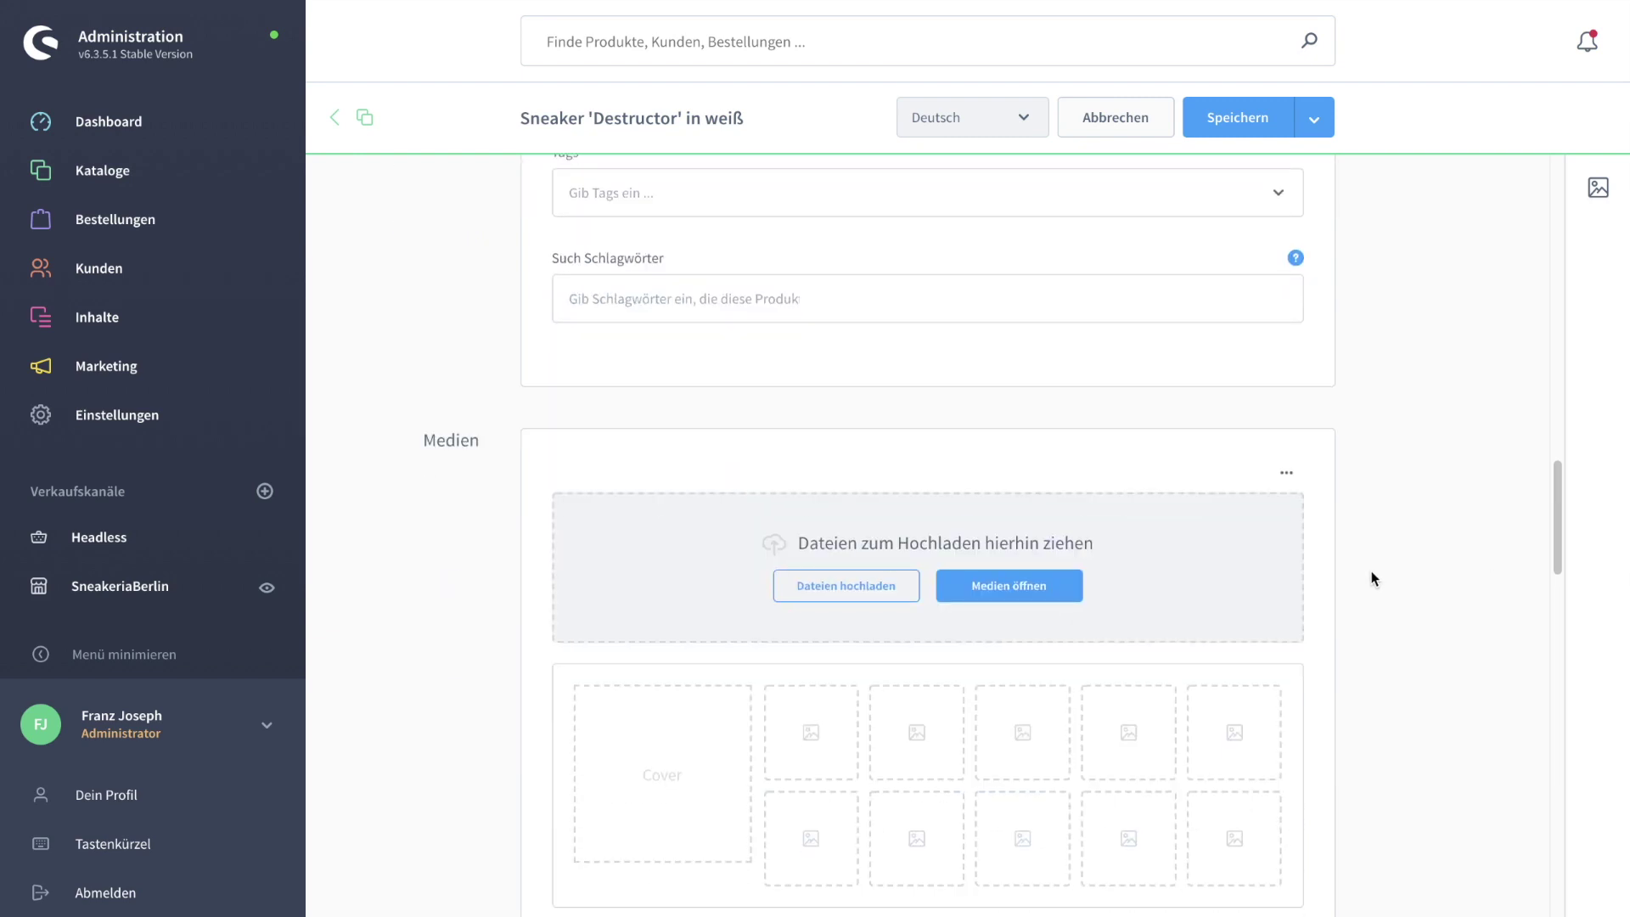
left_click(1010, 587)
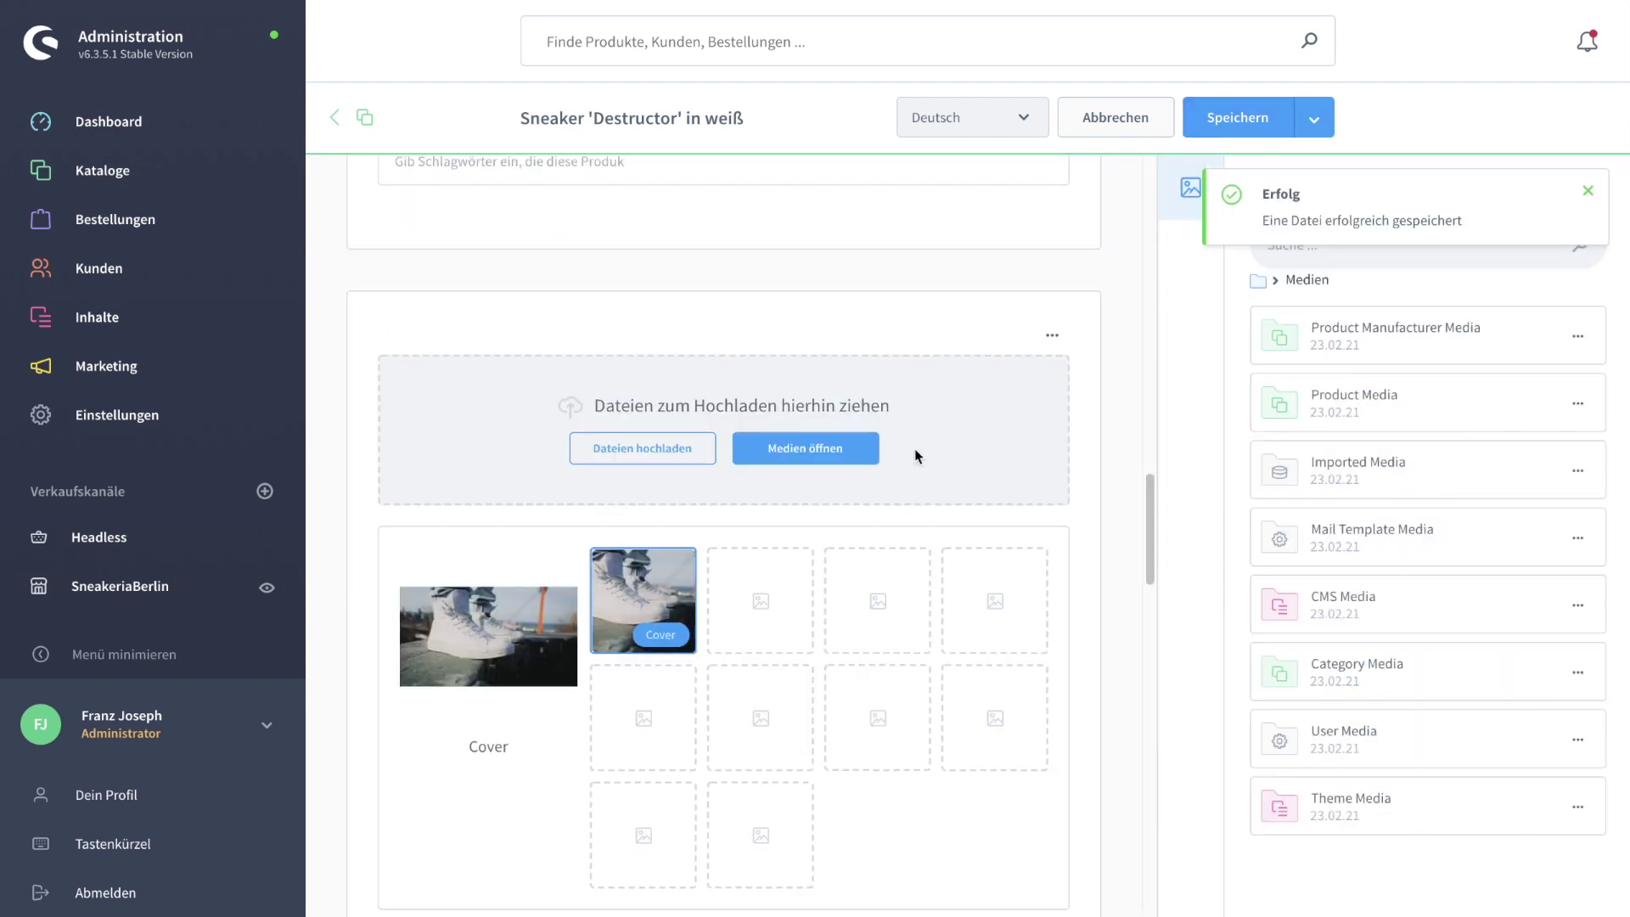
scroll(869, 492, "down", 1)
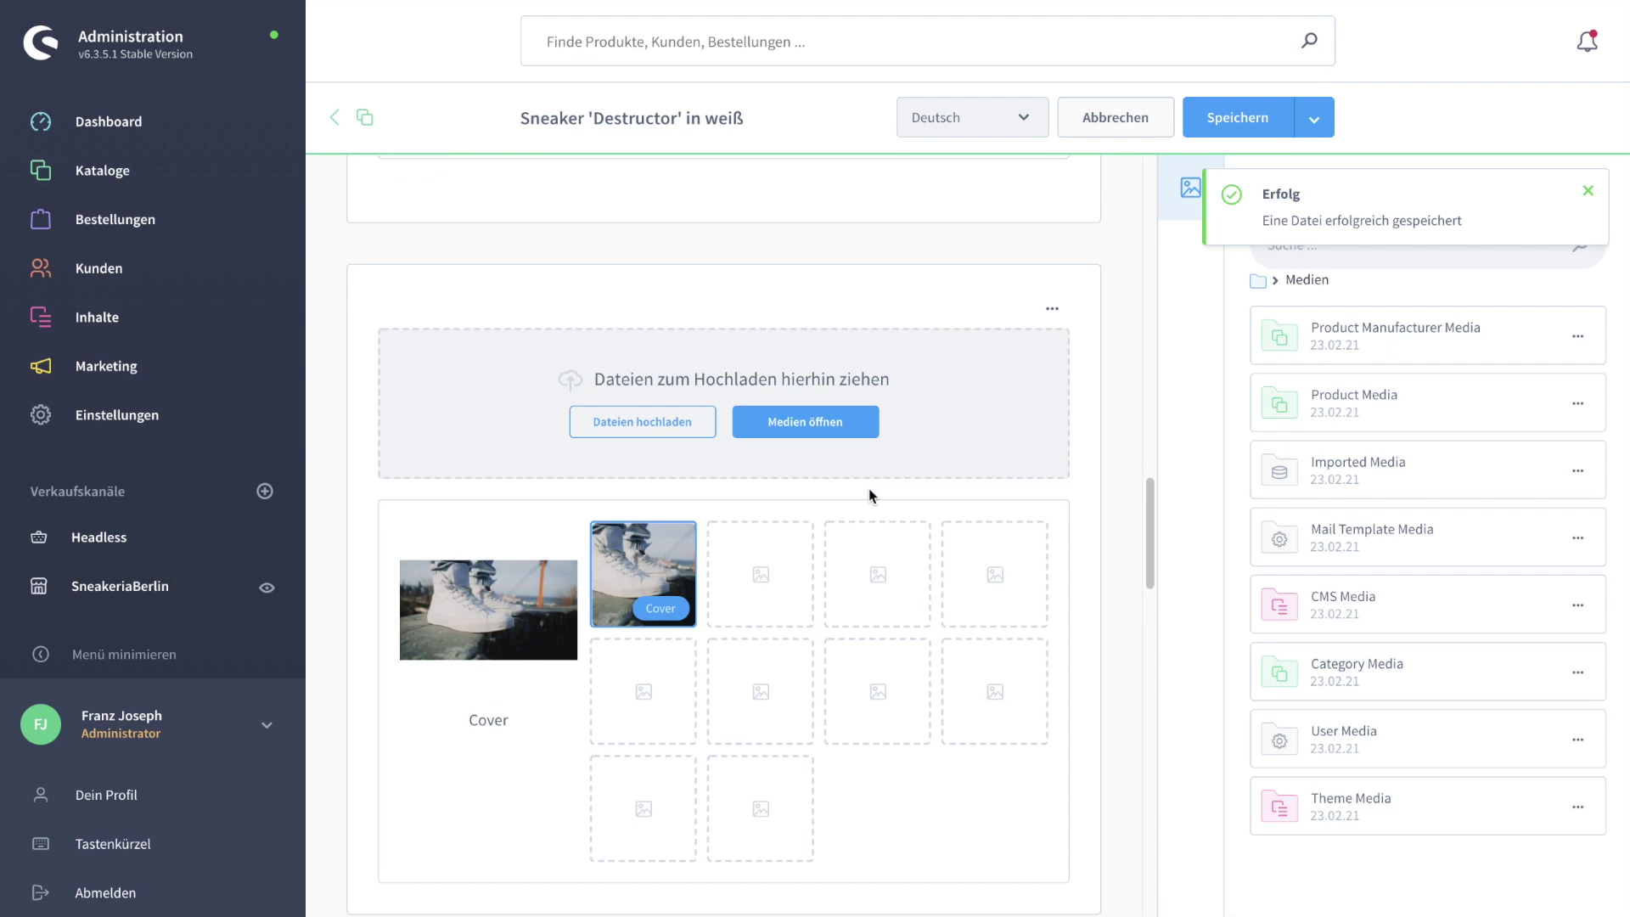
scroll(868, 496, "down", 5)
scroll(858, 488, "down", 3)
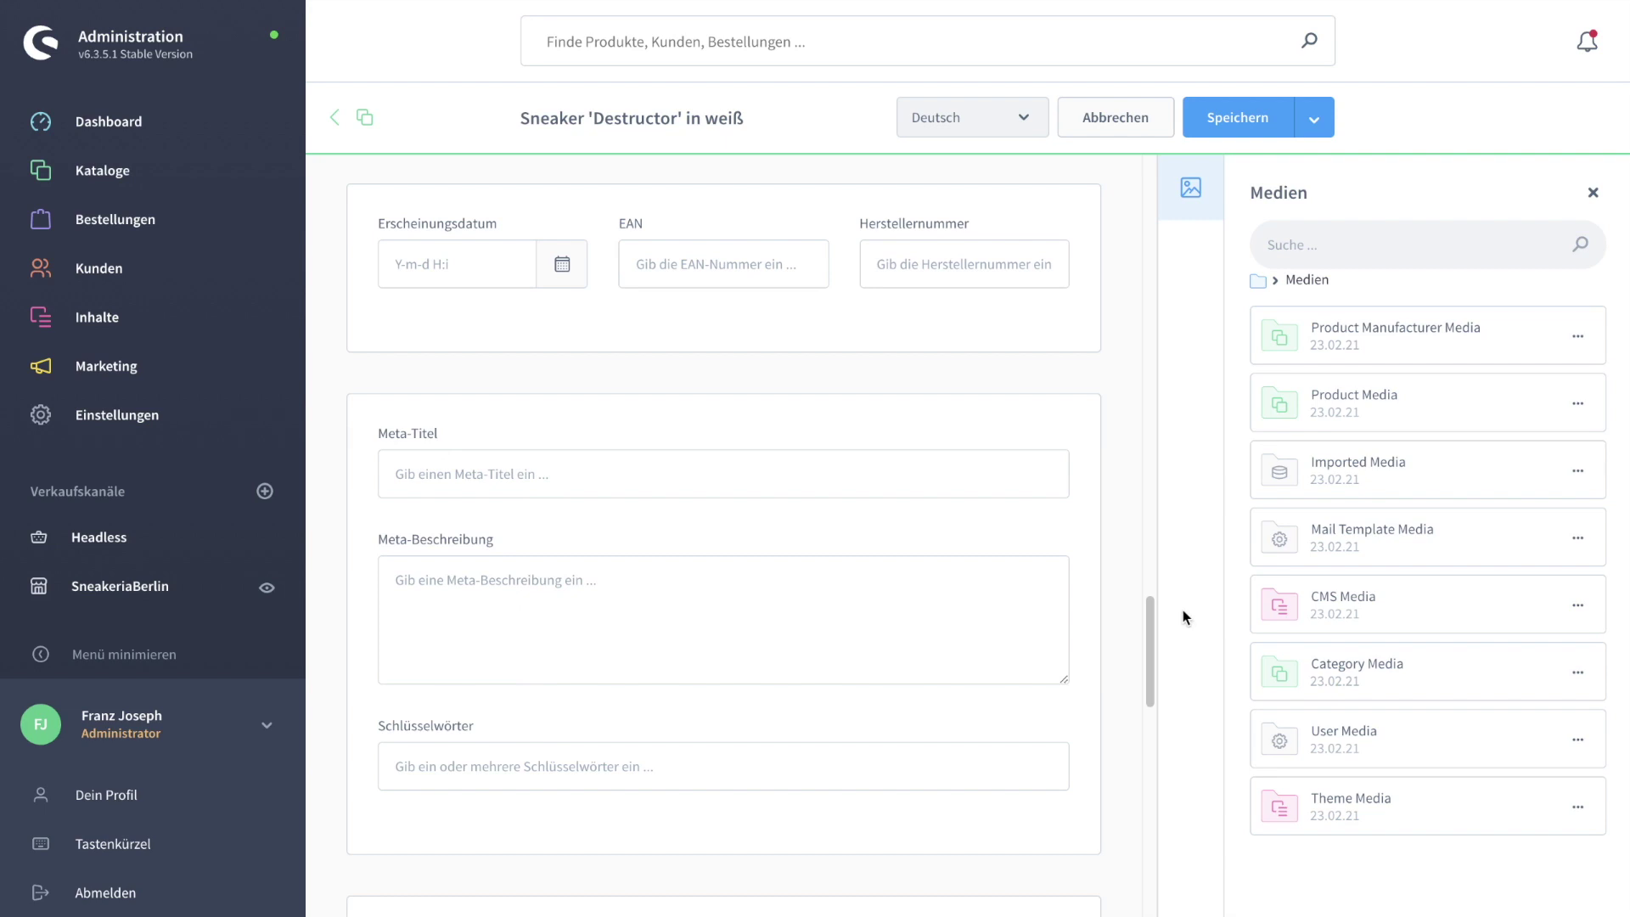
Step: Enter 0,25 in the Gewicht field and save the sneaker product
scroll(1078, 588, "down", 1)
scroll(1078, 588, "down", 1)
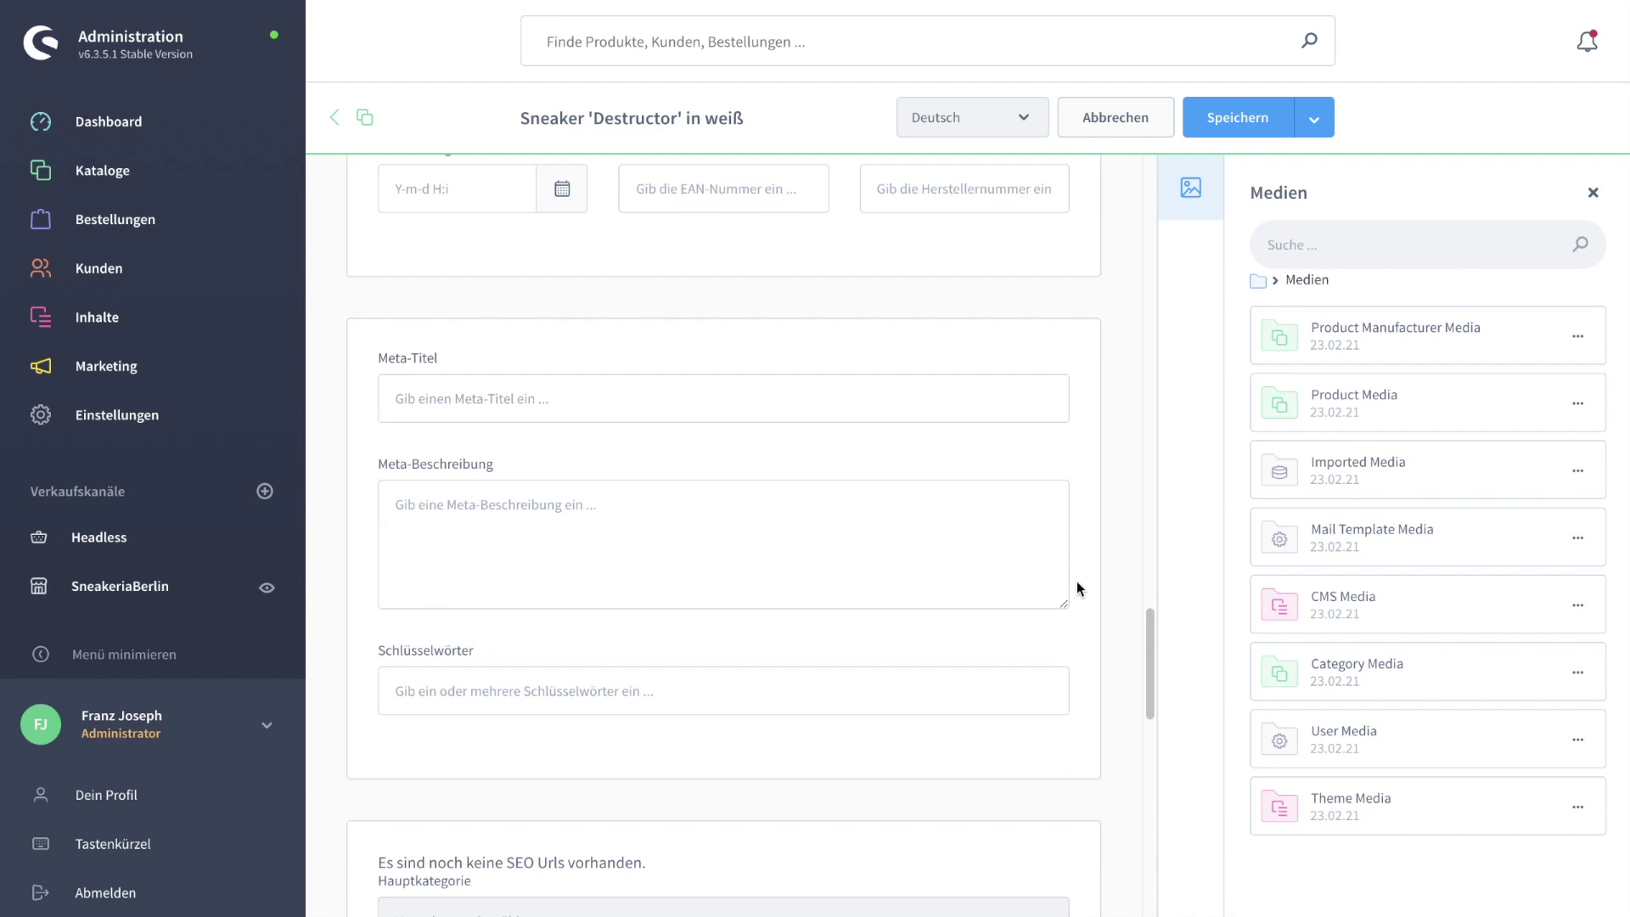
scroll(1078, 587, "down", 8)
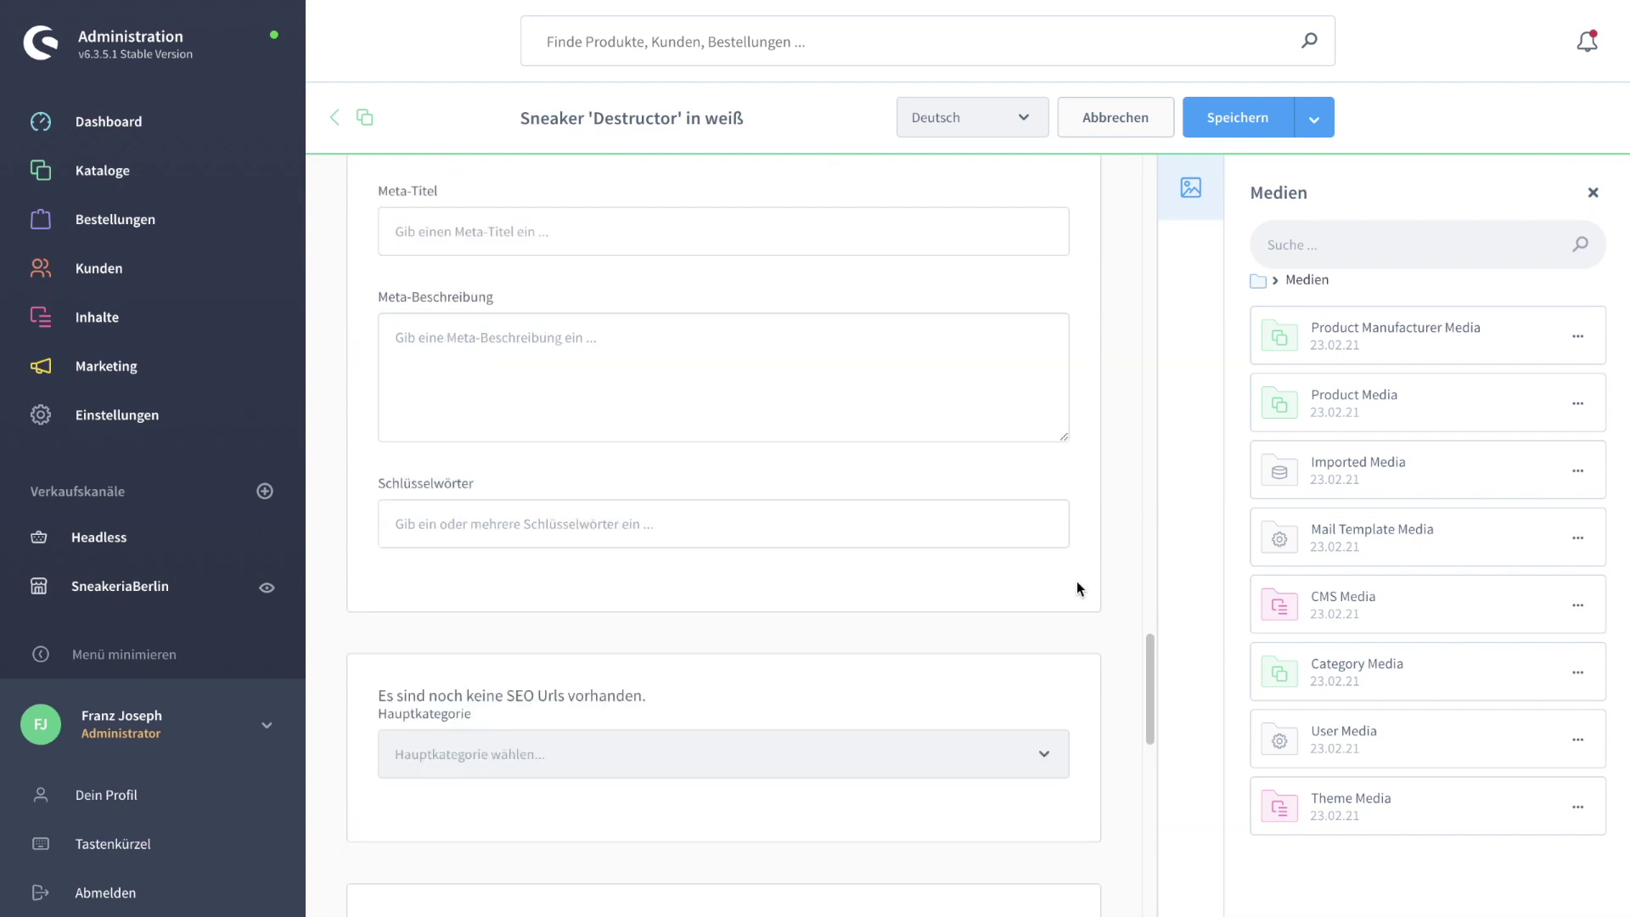
left_click(464, 527)
type("0,25")
left_click(598, 556)
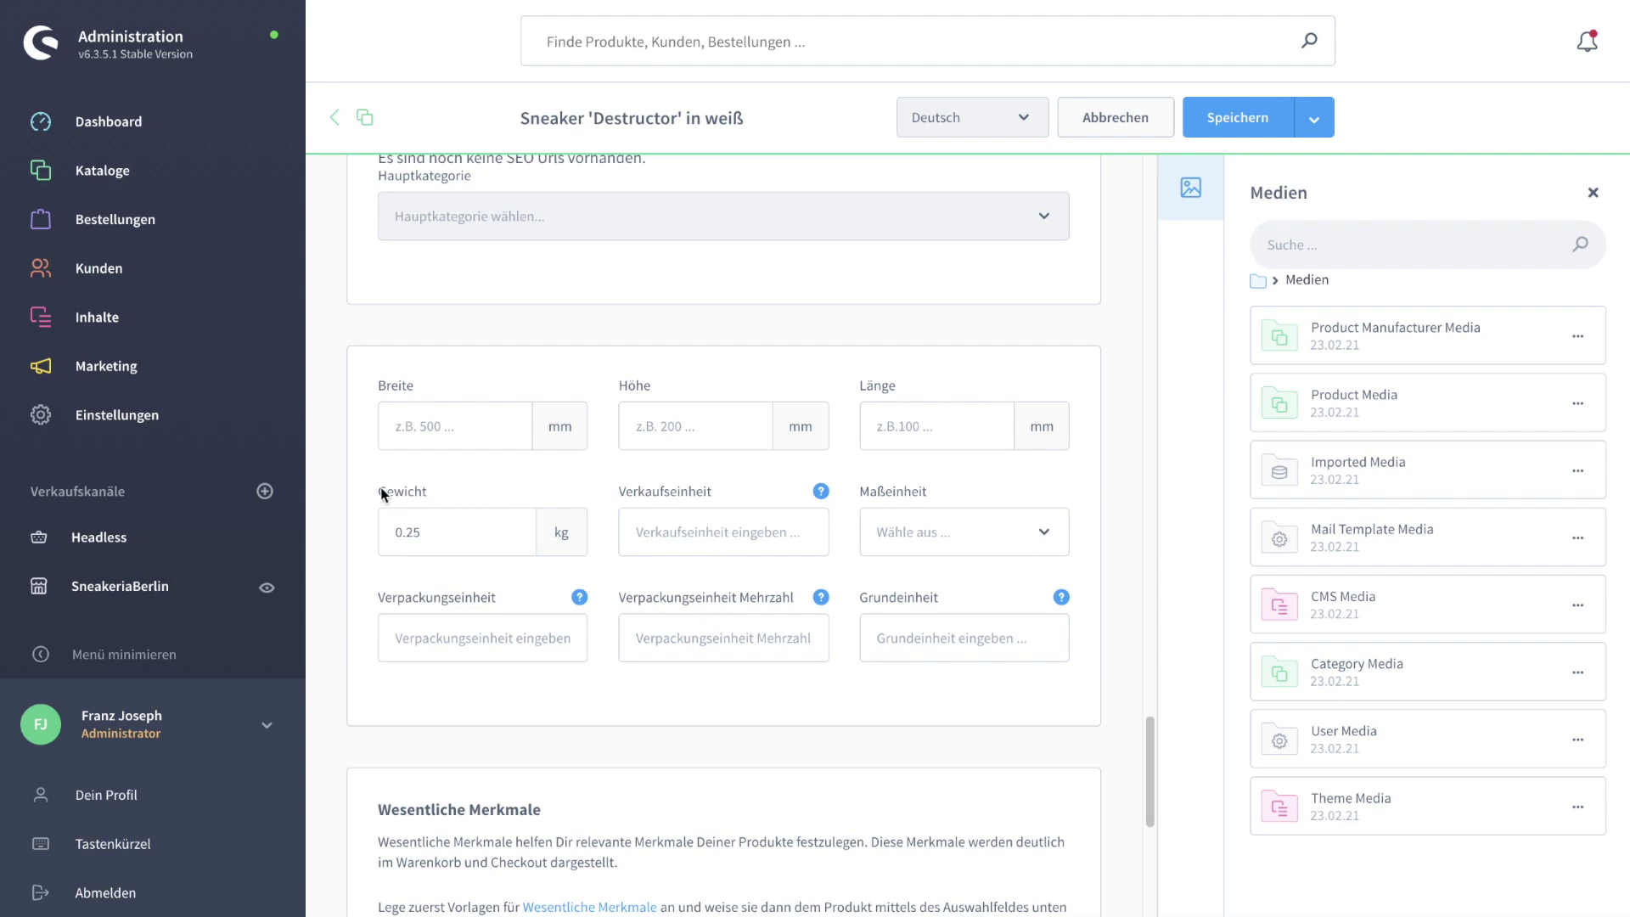
scroll(874, 674, "down", 5)
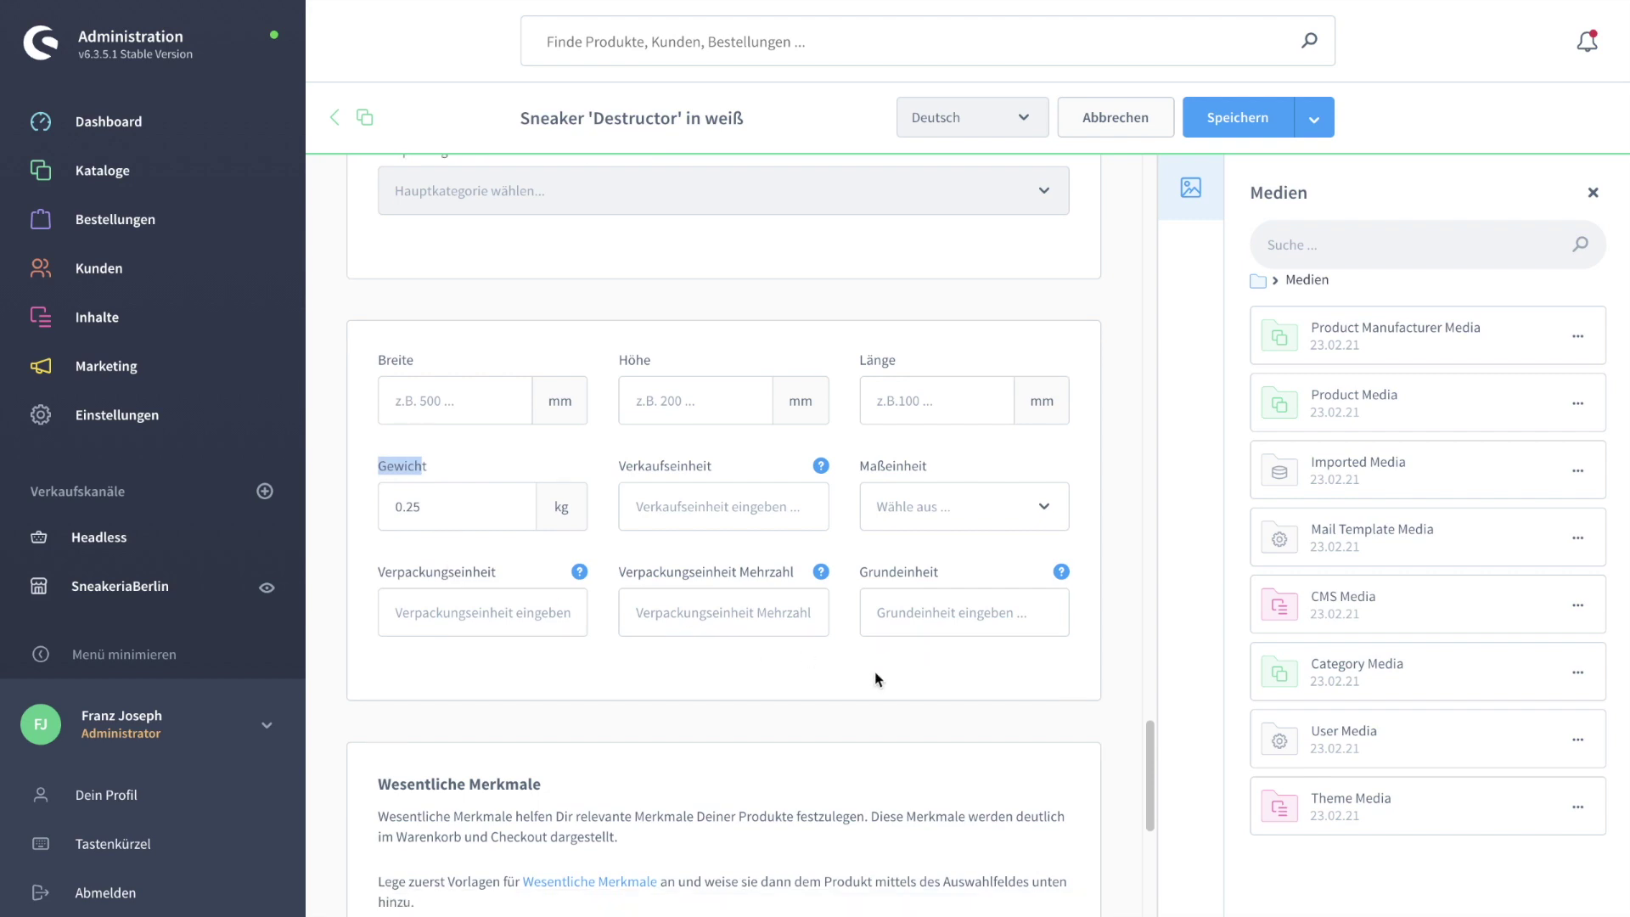
left_click(1237, 120)
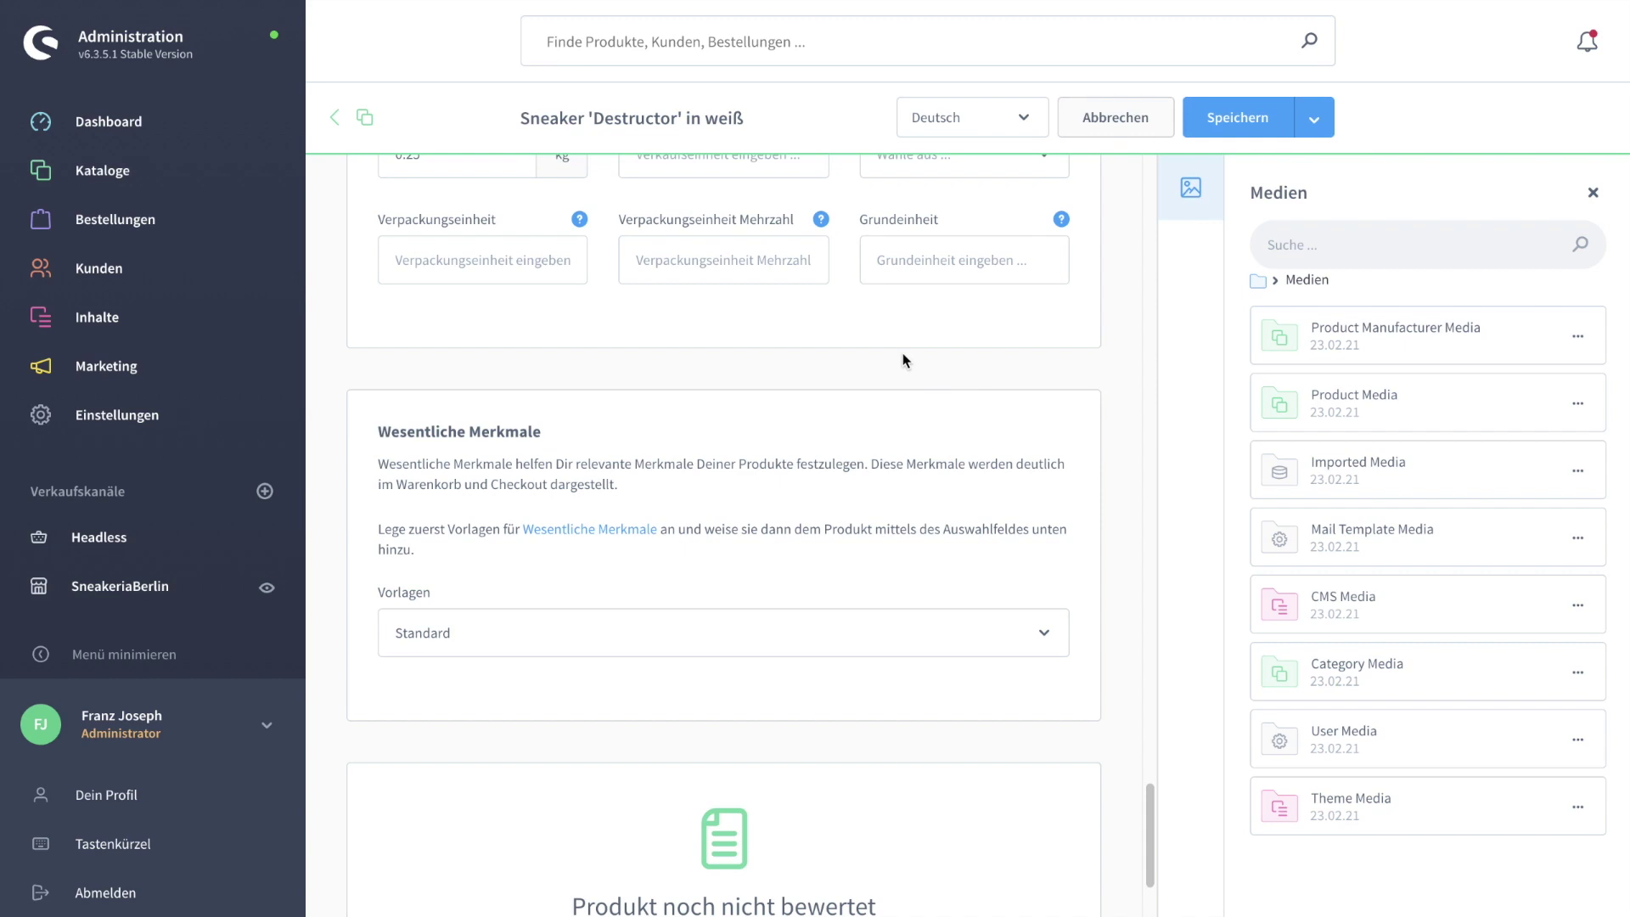
Step: Go to Inhalte > Erlebniswelten, then to the Inhalte > Themes list
mouse_move(193, 312)
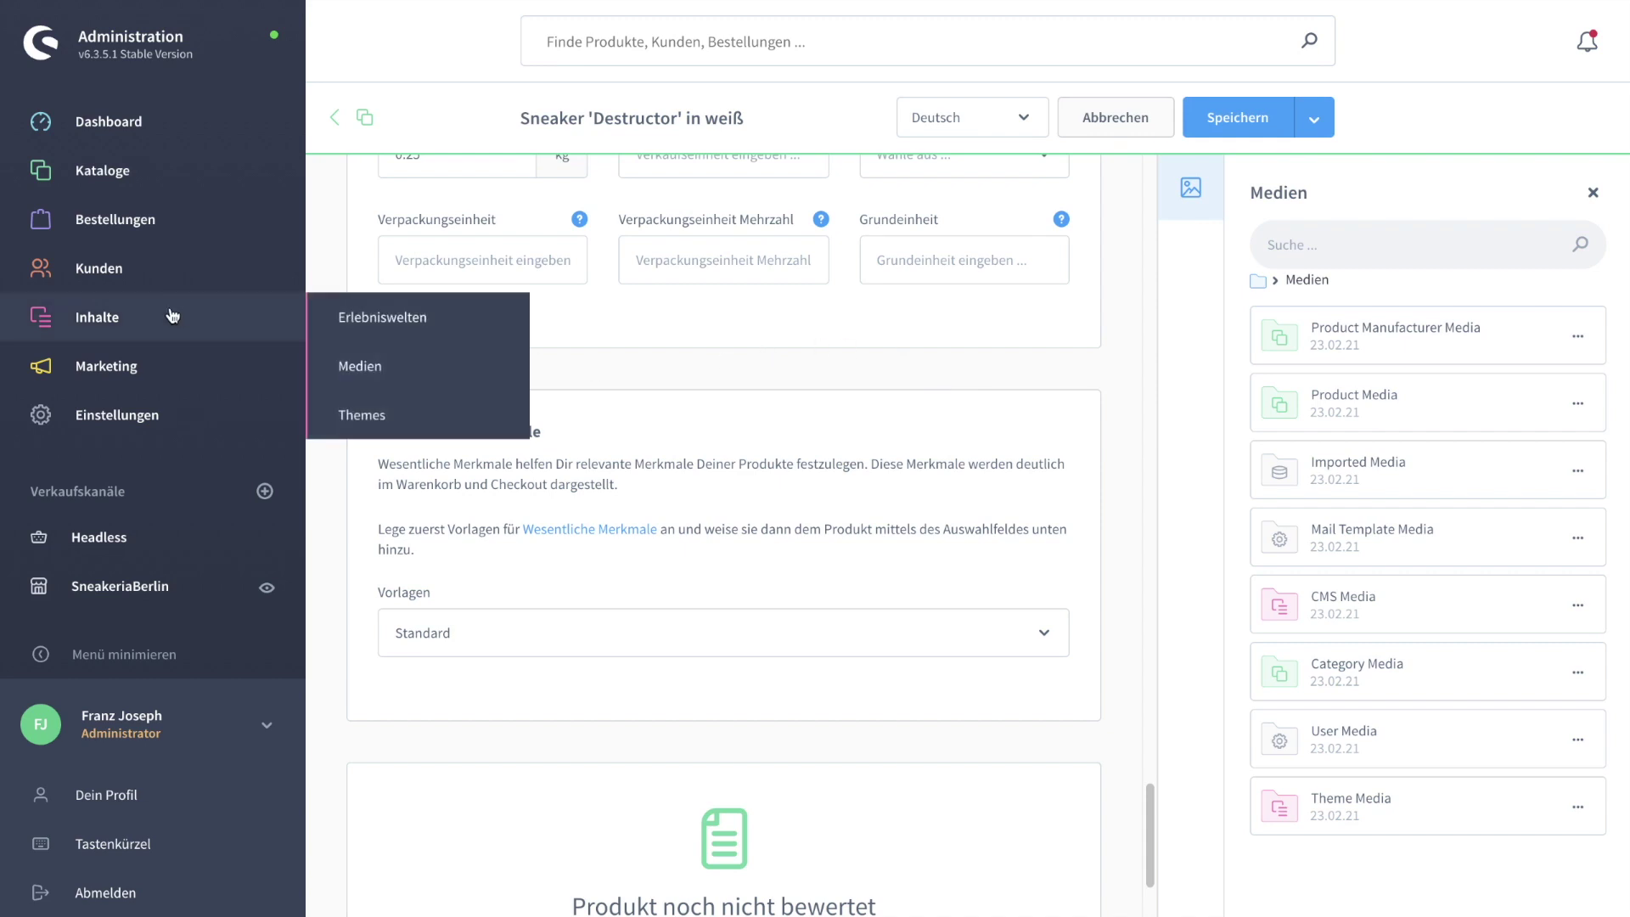
left_click(406, 320)
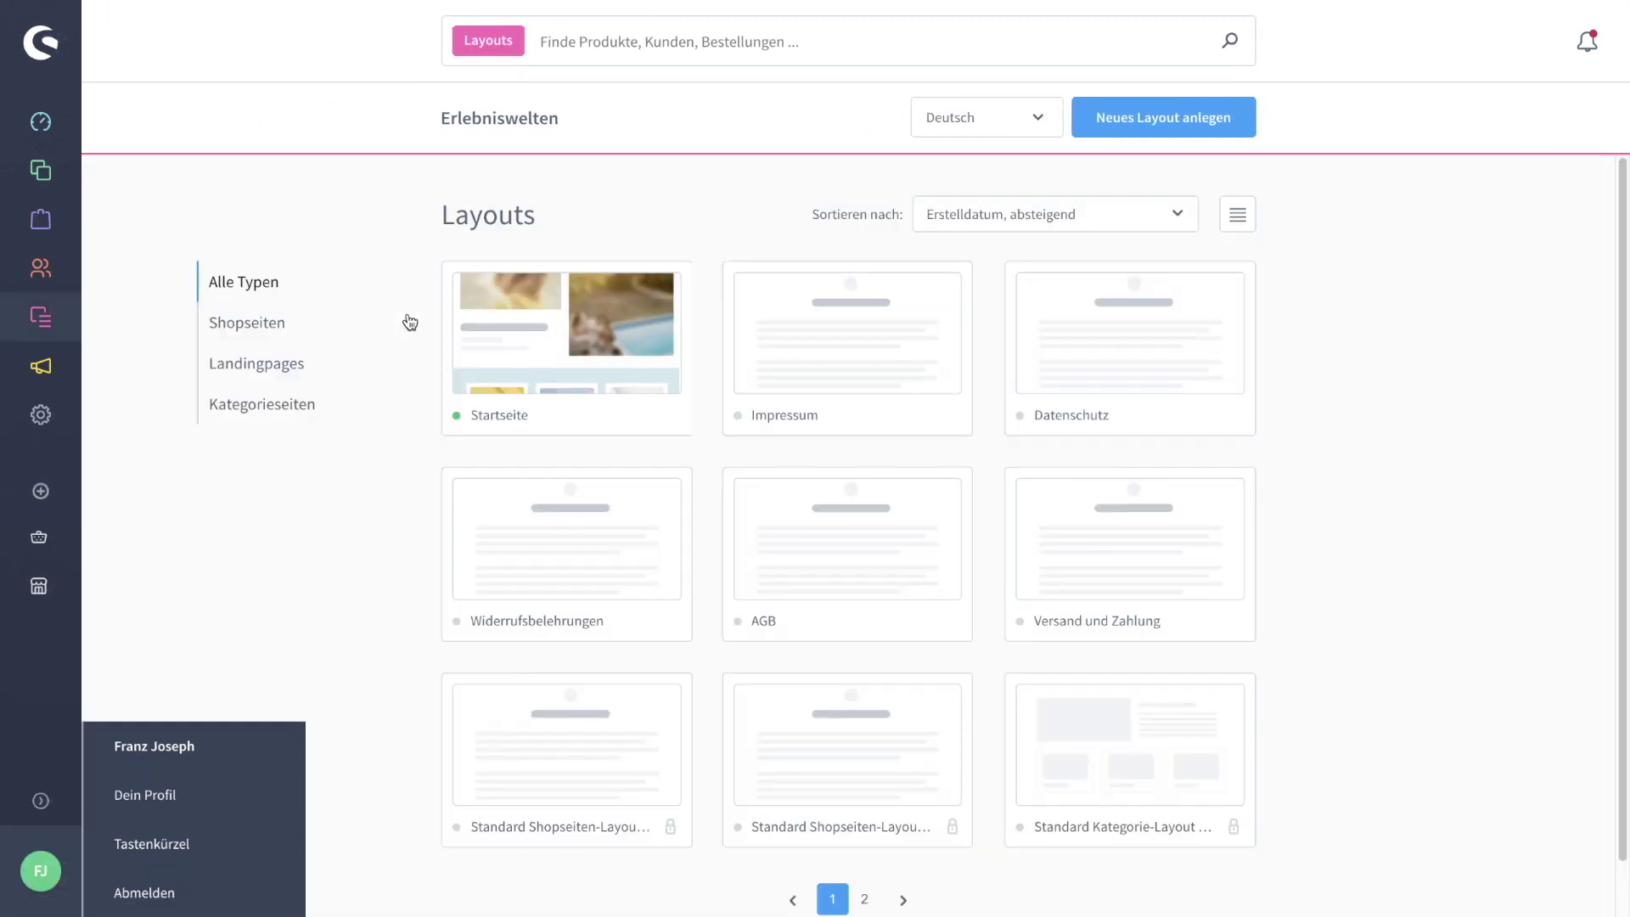
mouse_move(83, 324)
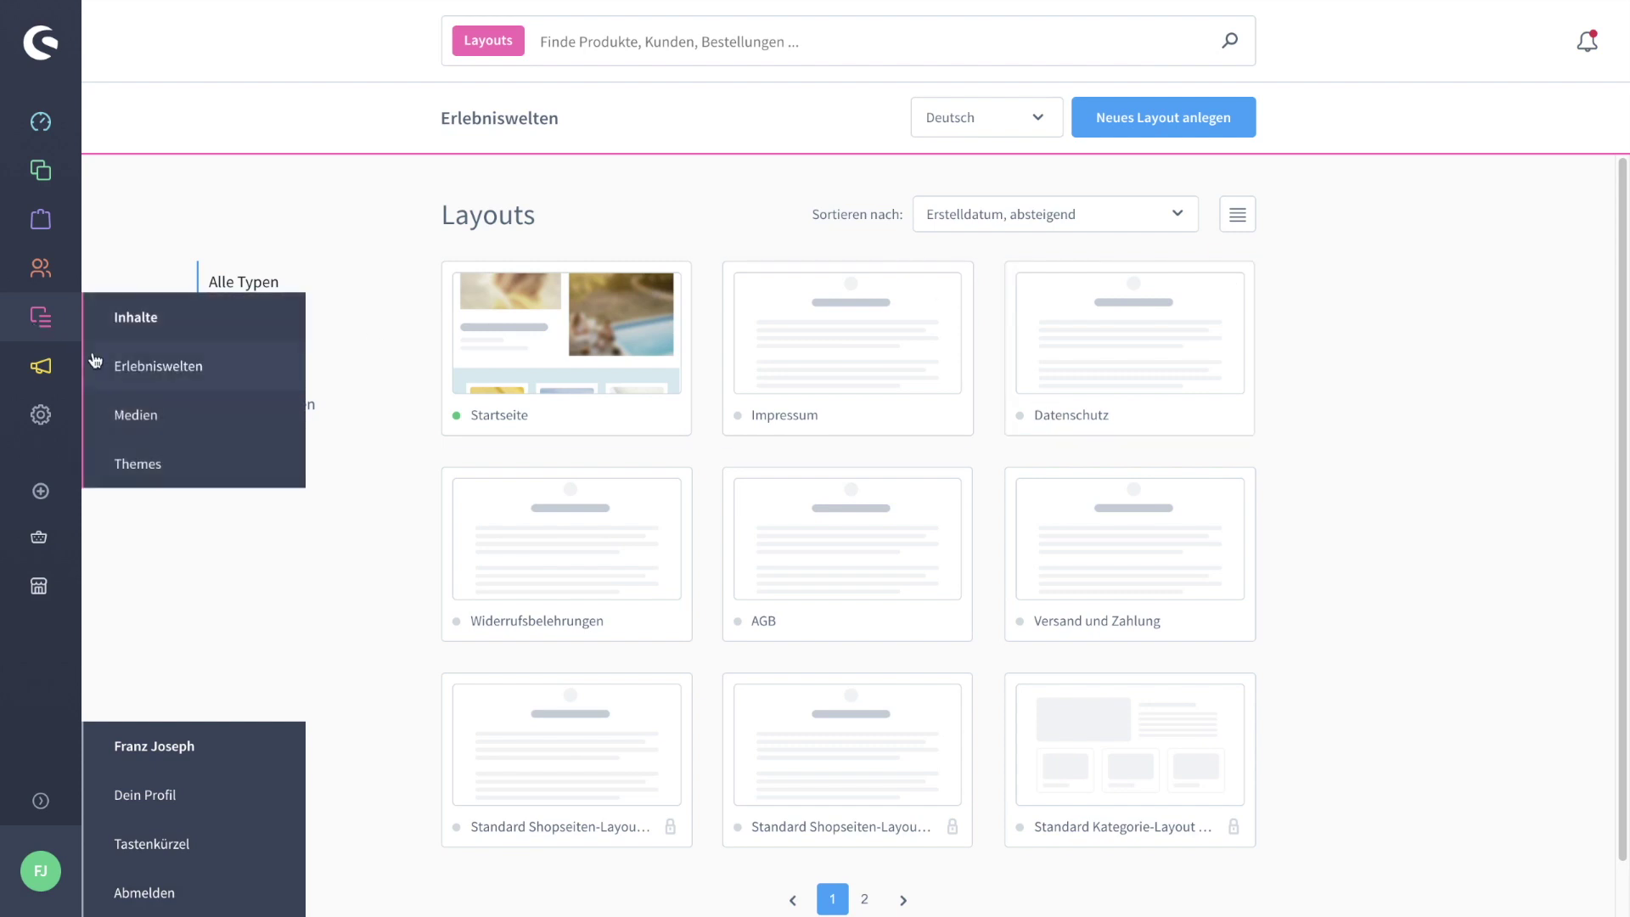
left_click(140, 465)
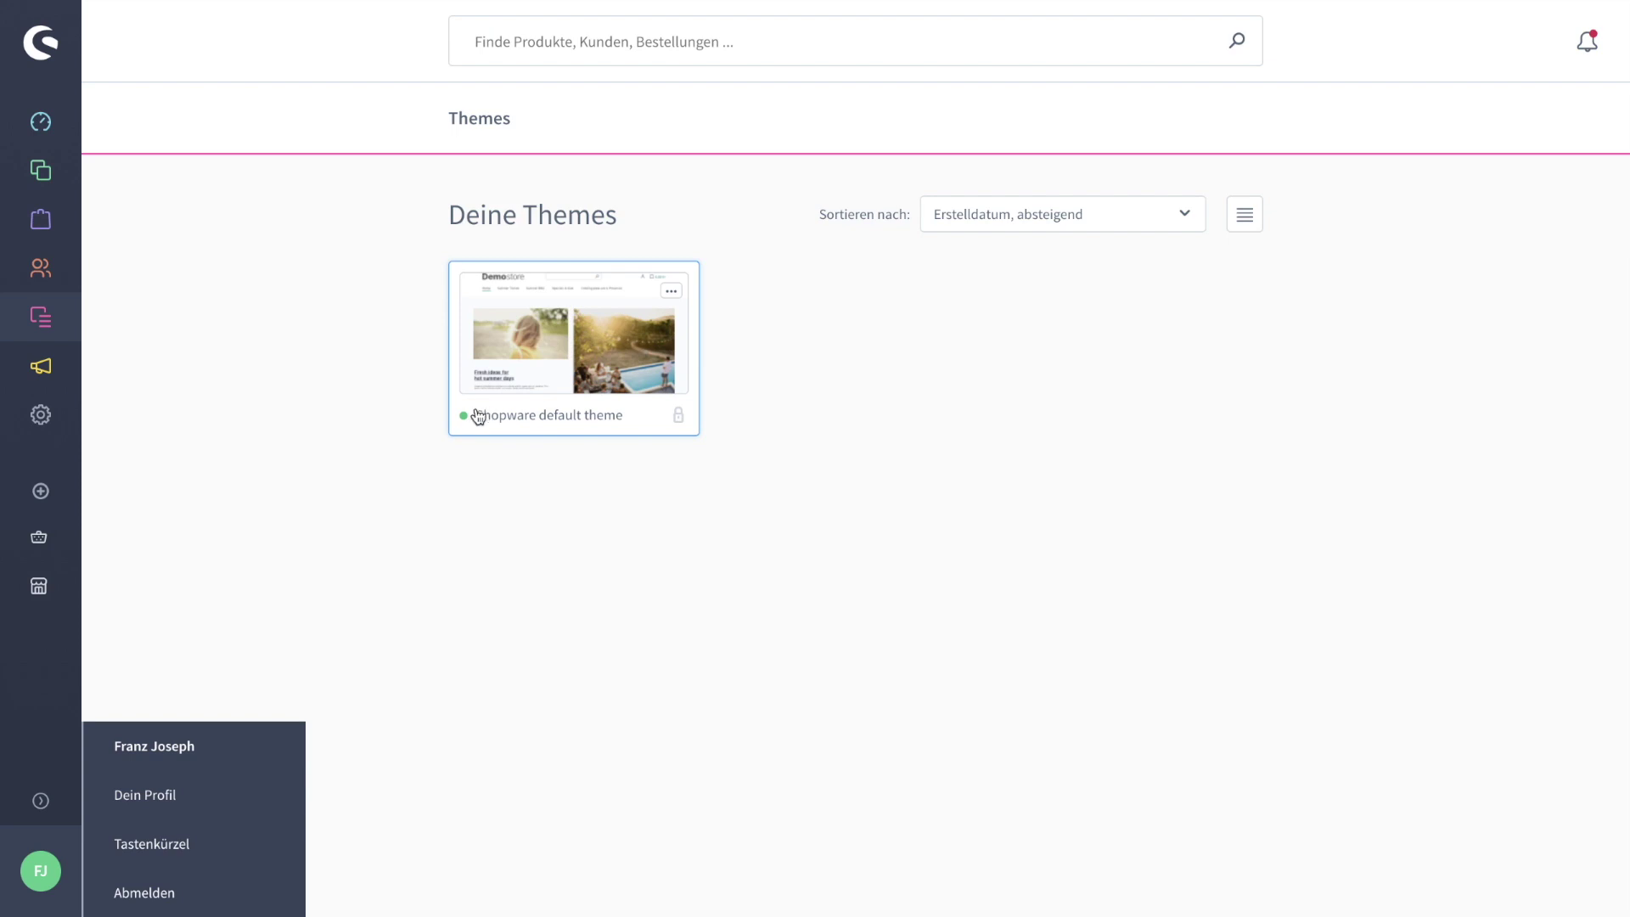
Step: Open the Shopware default theme and review its colour, font and logo settings
left_click(548, 367)
scroll(1255, 443, "down", 3)
scroll(1256, 443, "down", 3)
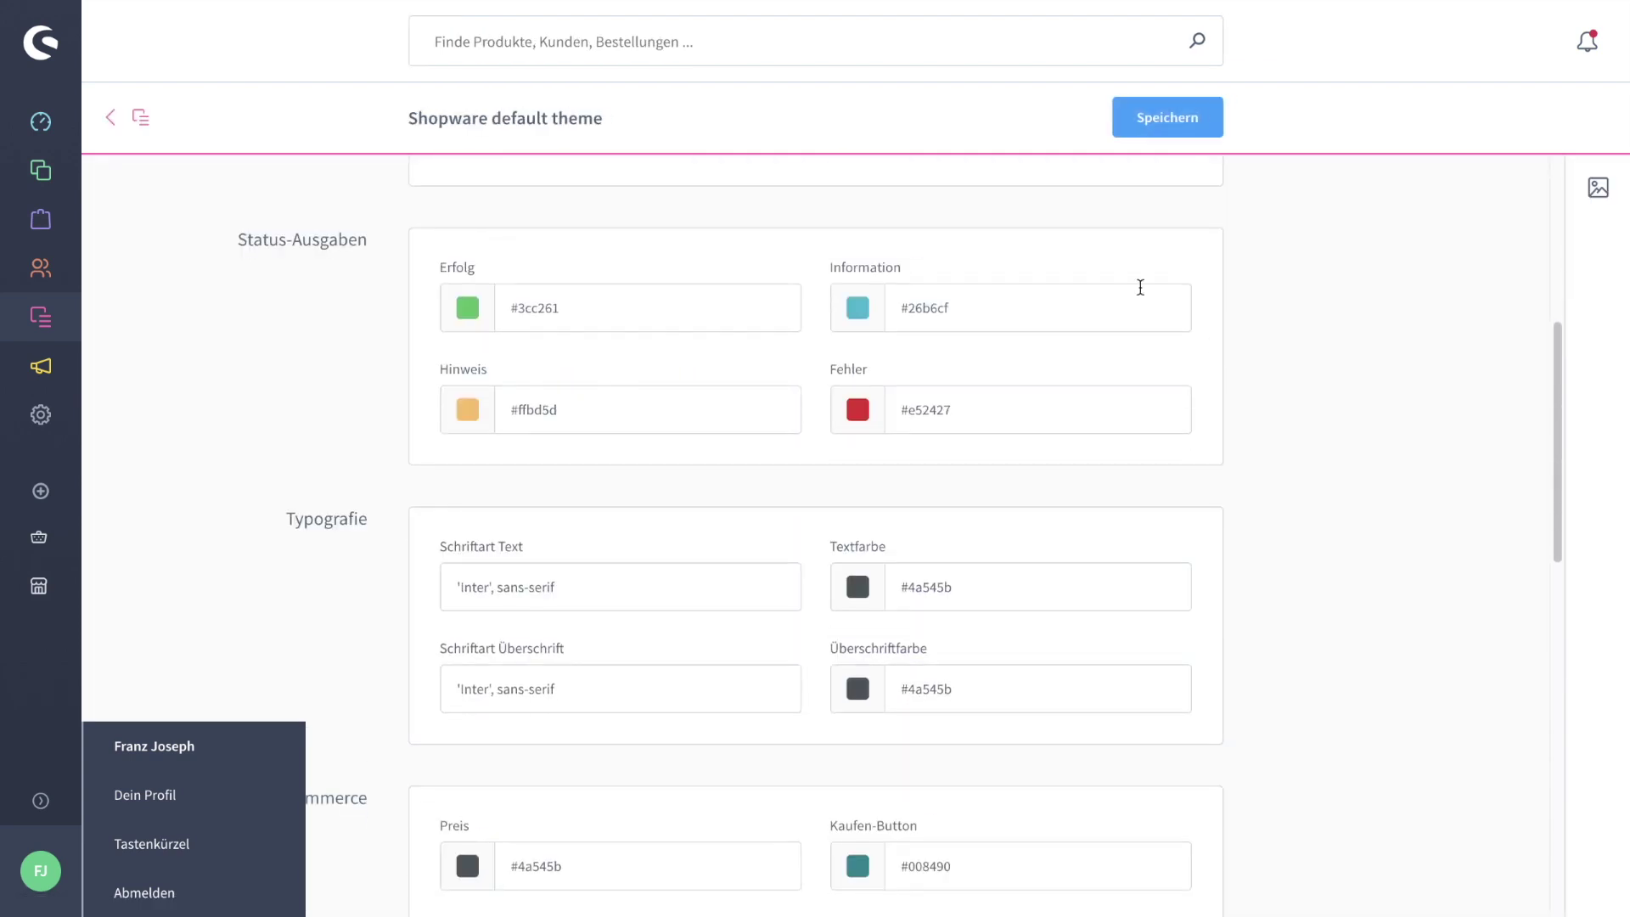
scroll(1071, 374, "up", 3)
scroll(1071, 374, "down", 4)
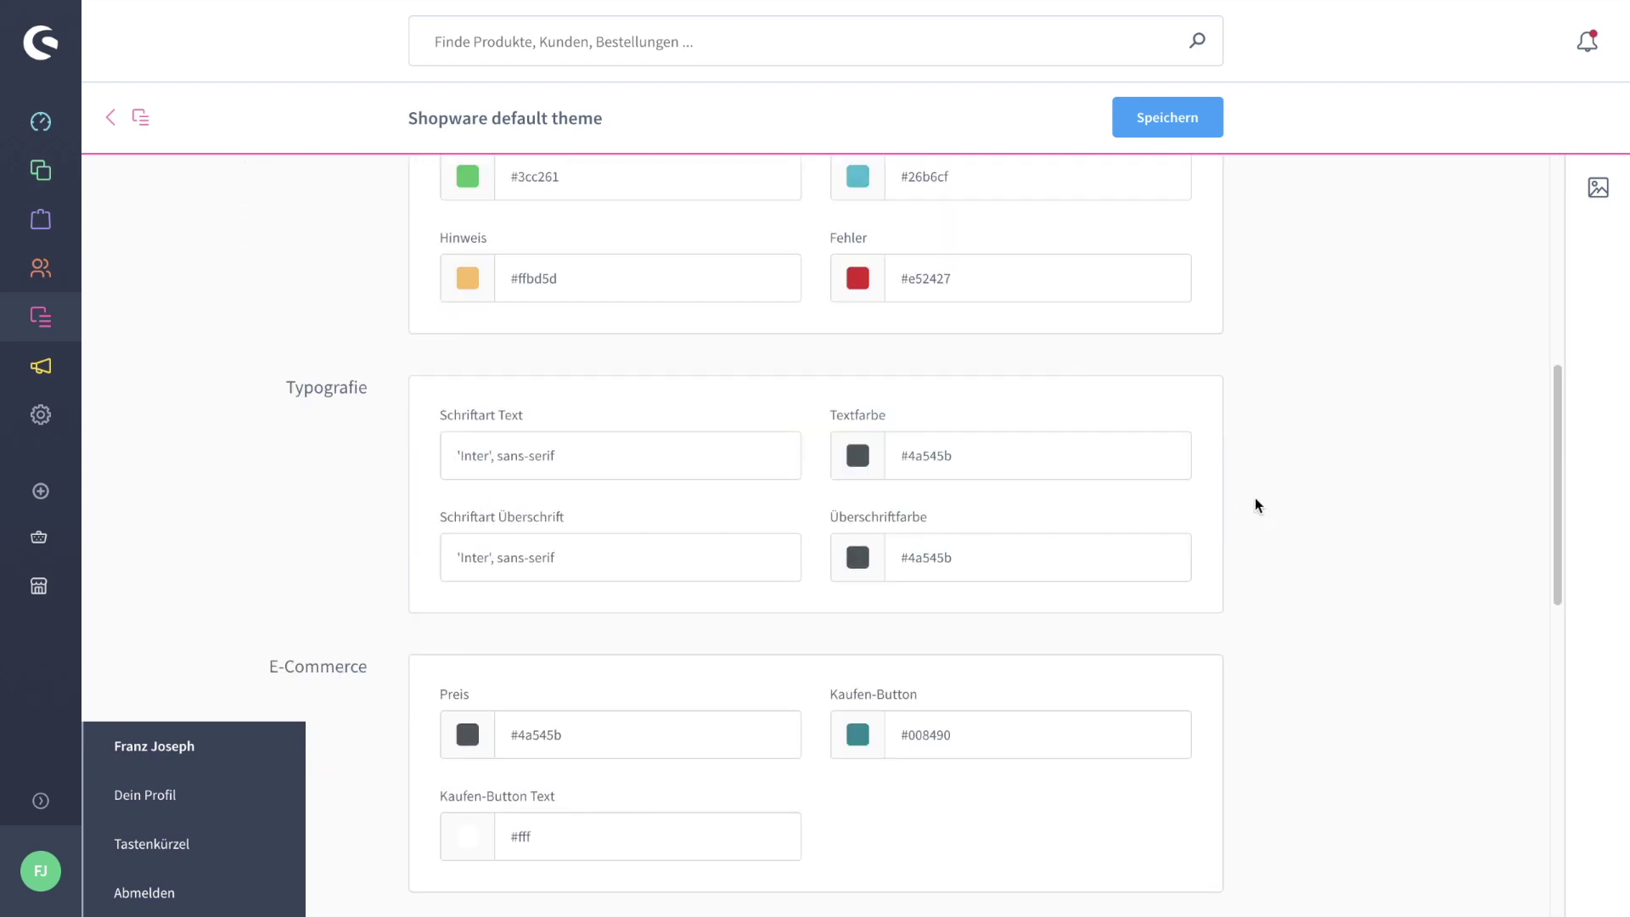
scroll(1258, 506, "down", 1)
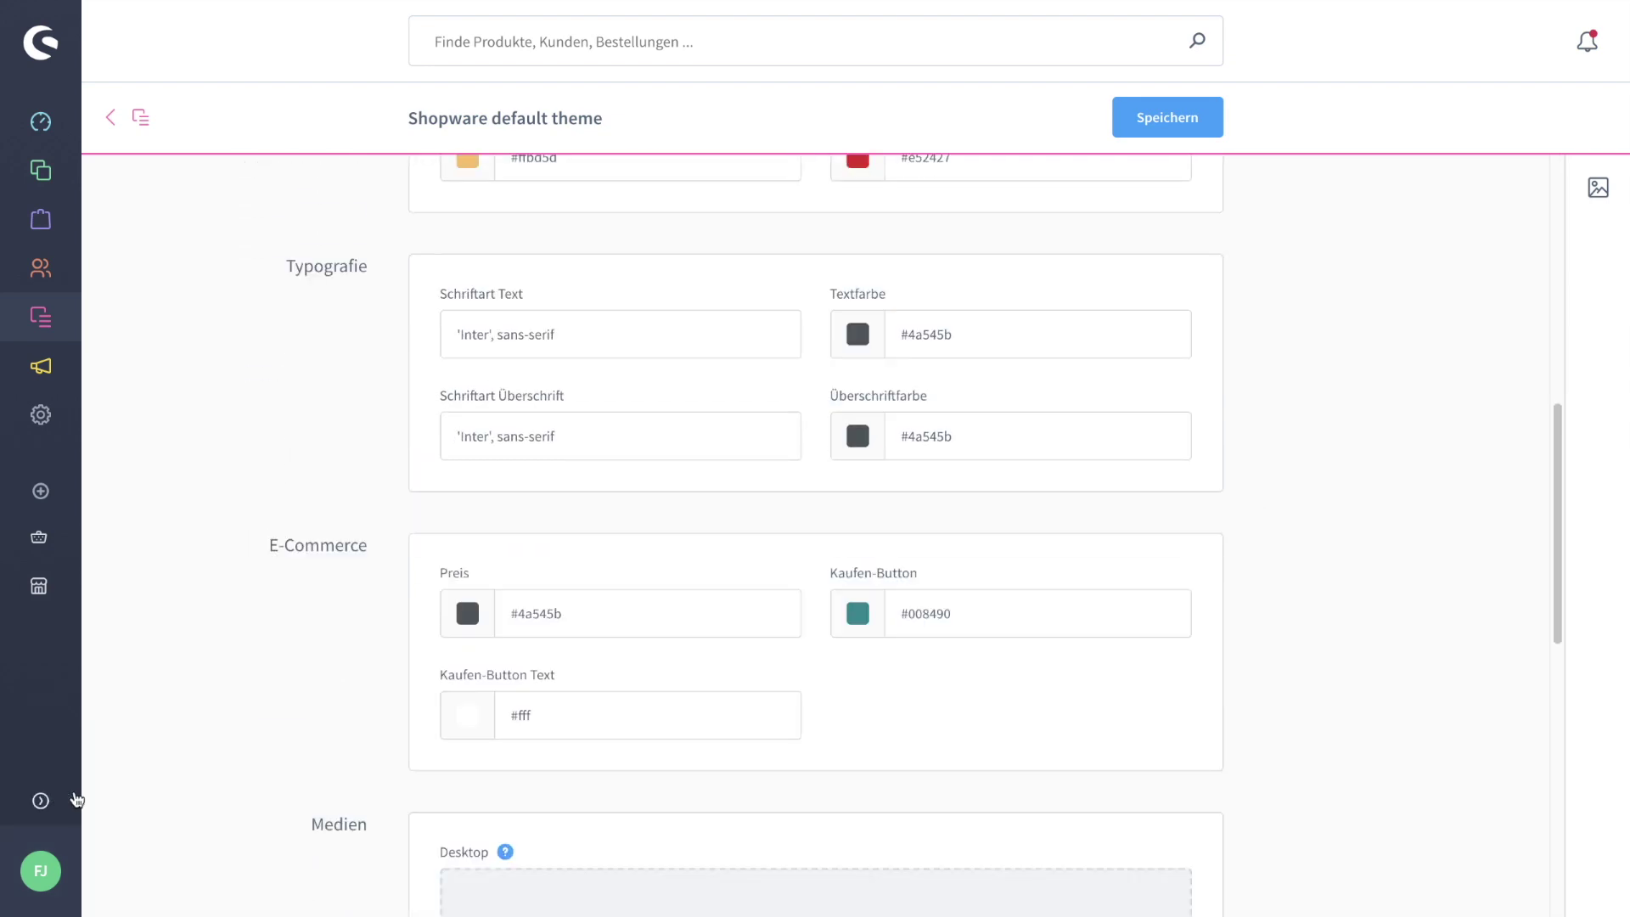
scroll(1103, 551, "down", 2)
scroll(1122, 556, "down", 4)
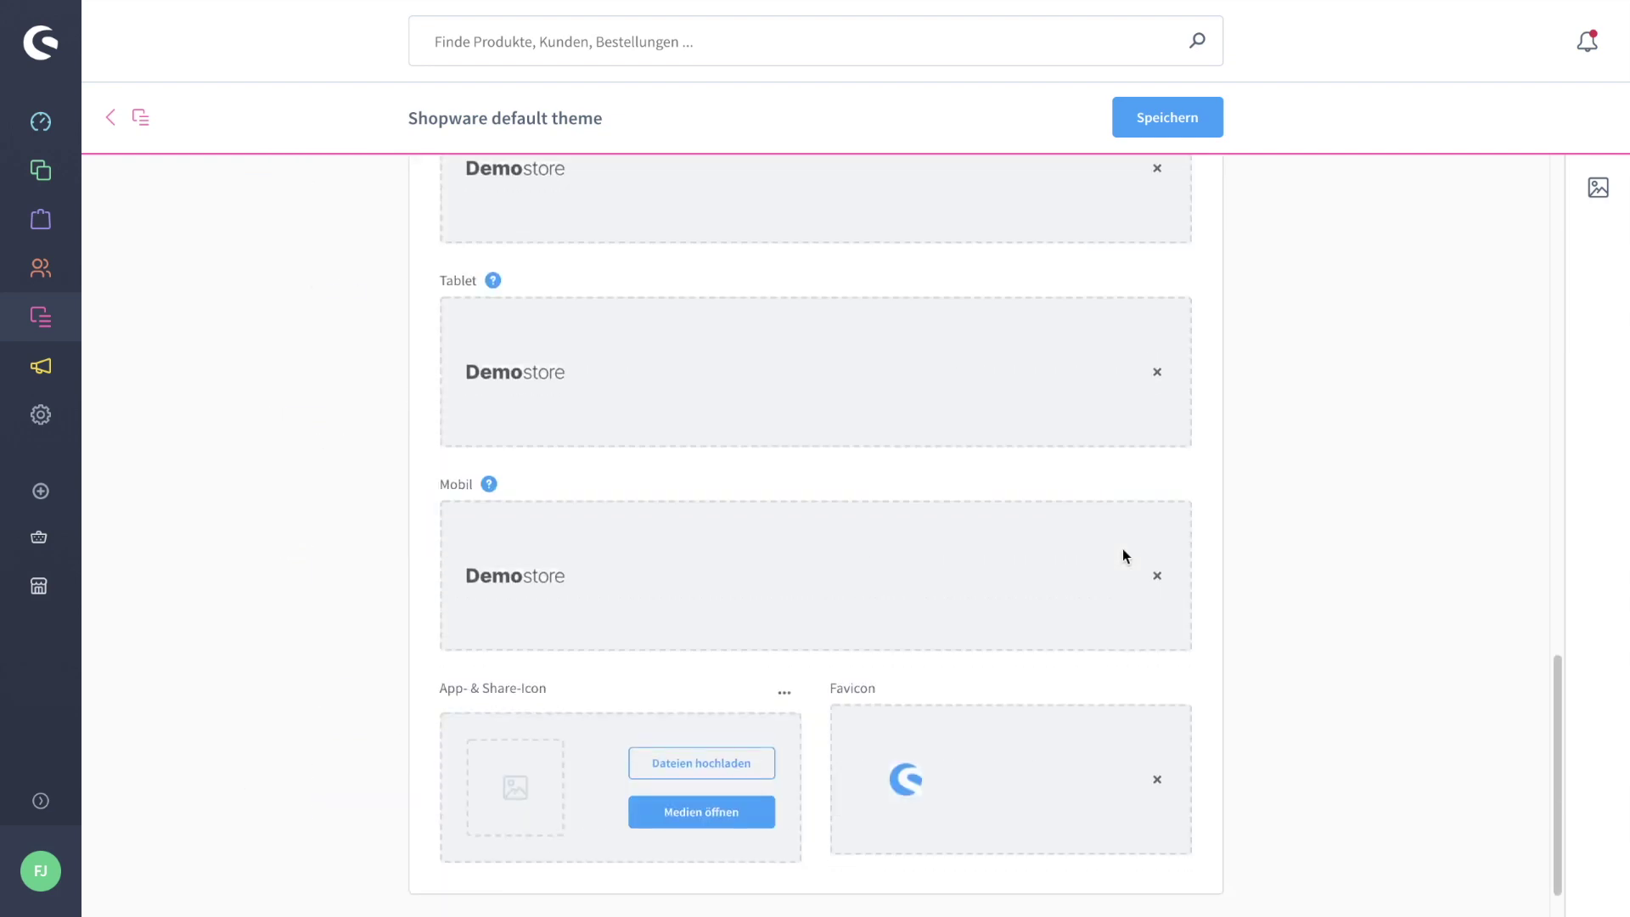
scroll(1148, 553, "up", 10)
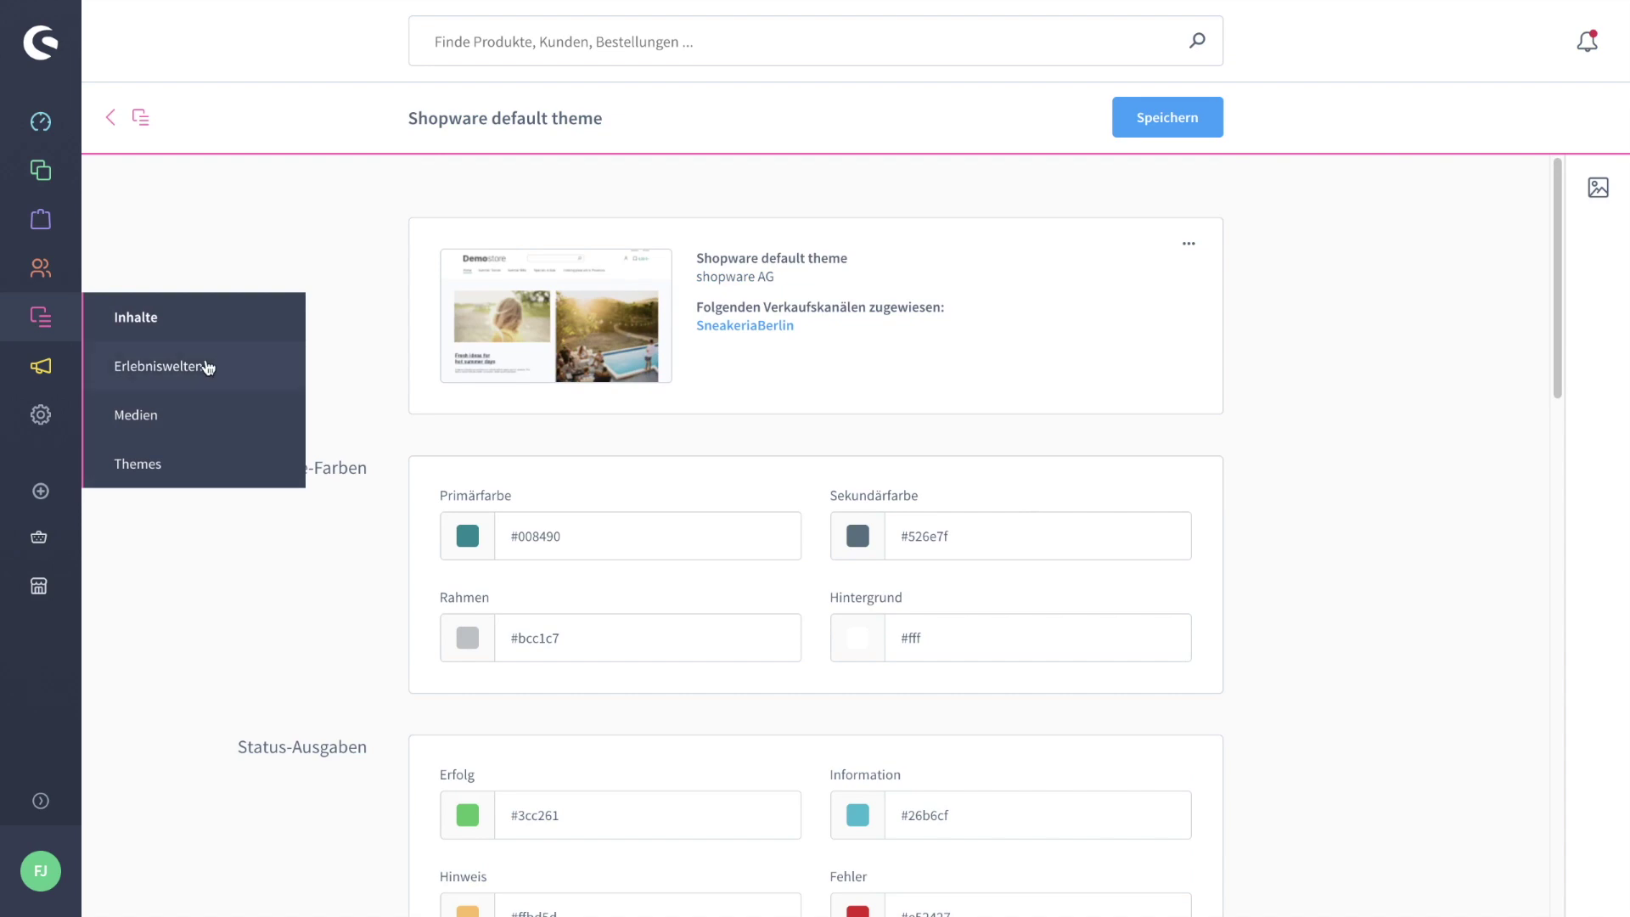
Step: Create a Kategorieseite layout with a Volle Breite section named 'Test'
left_click(187, 366)
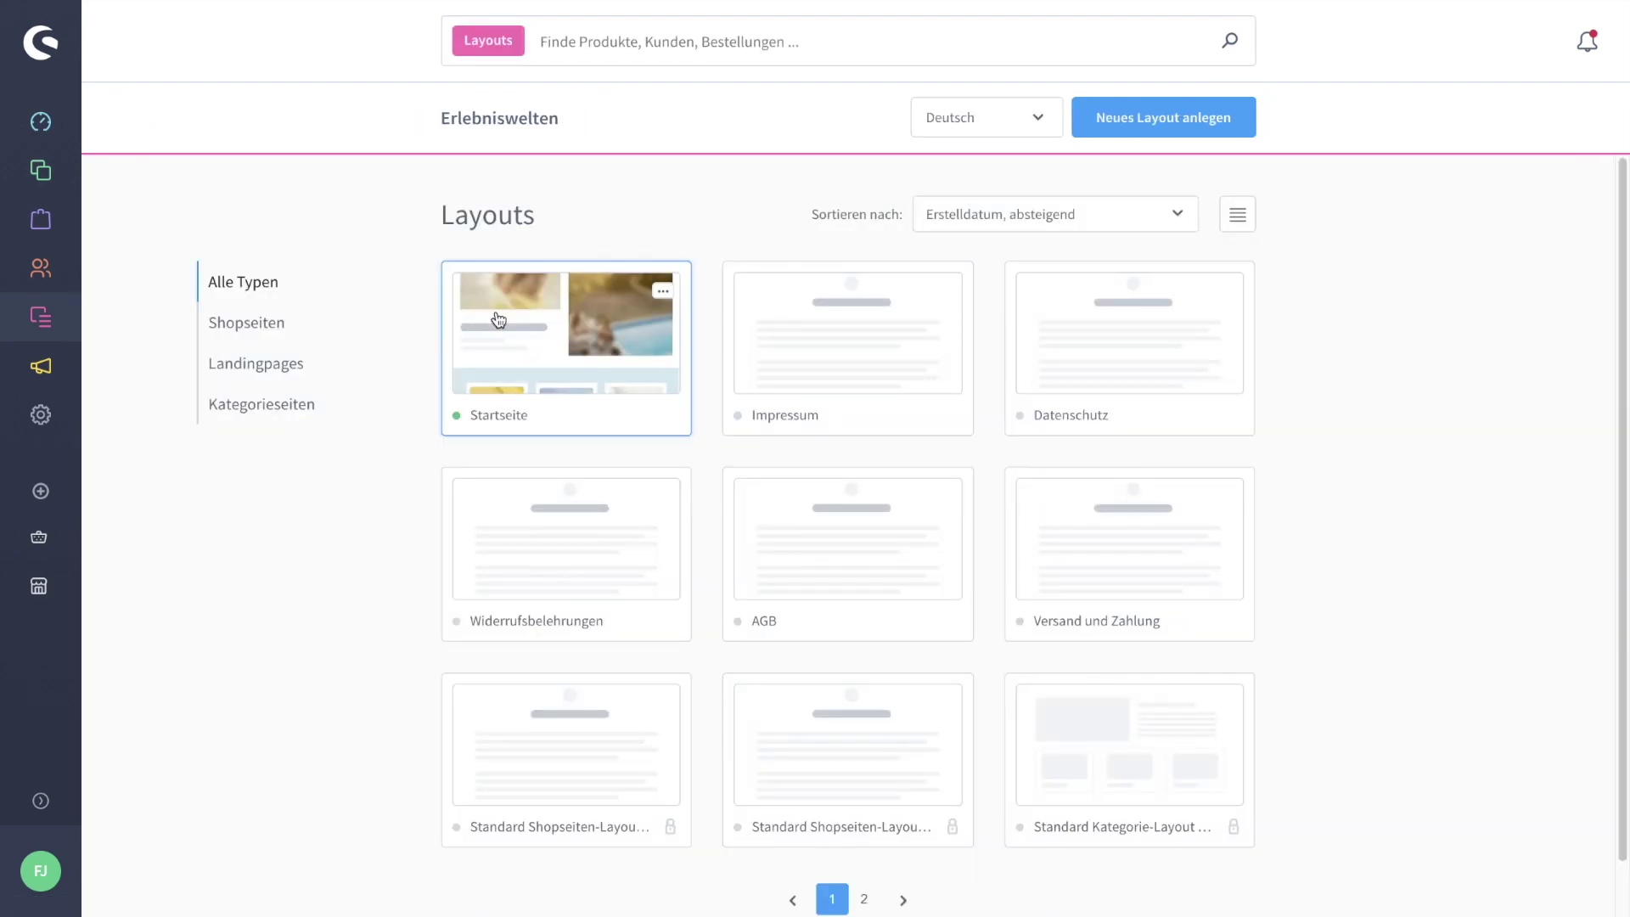
left_click(1163, 121)
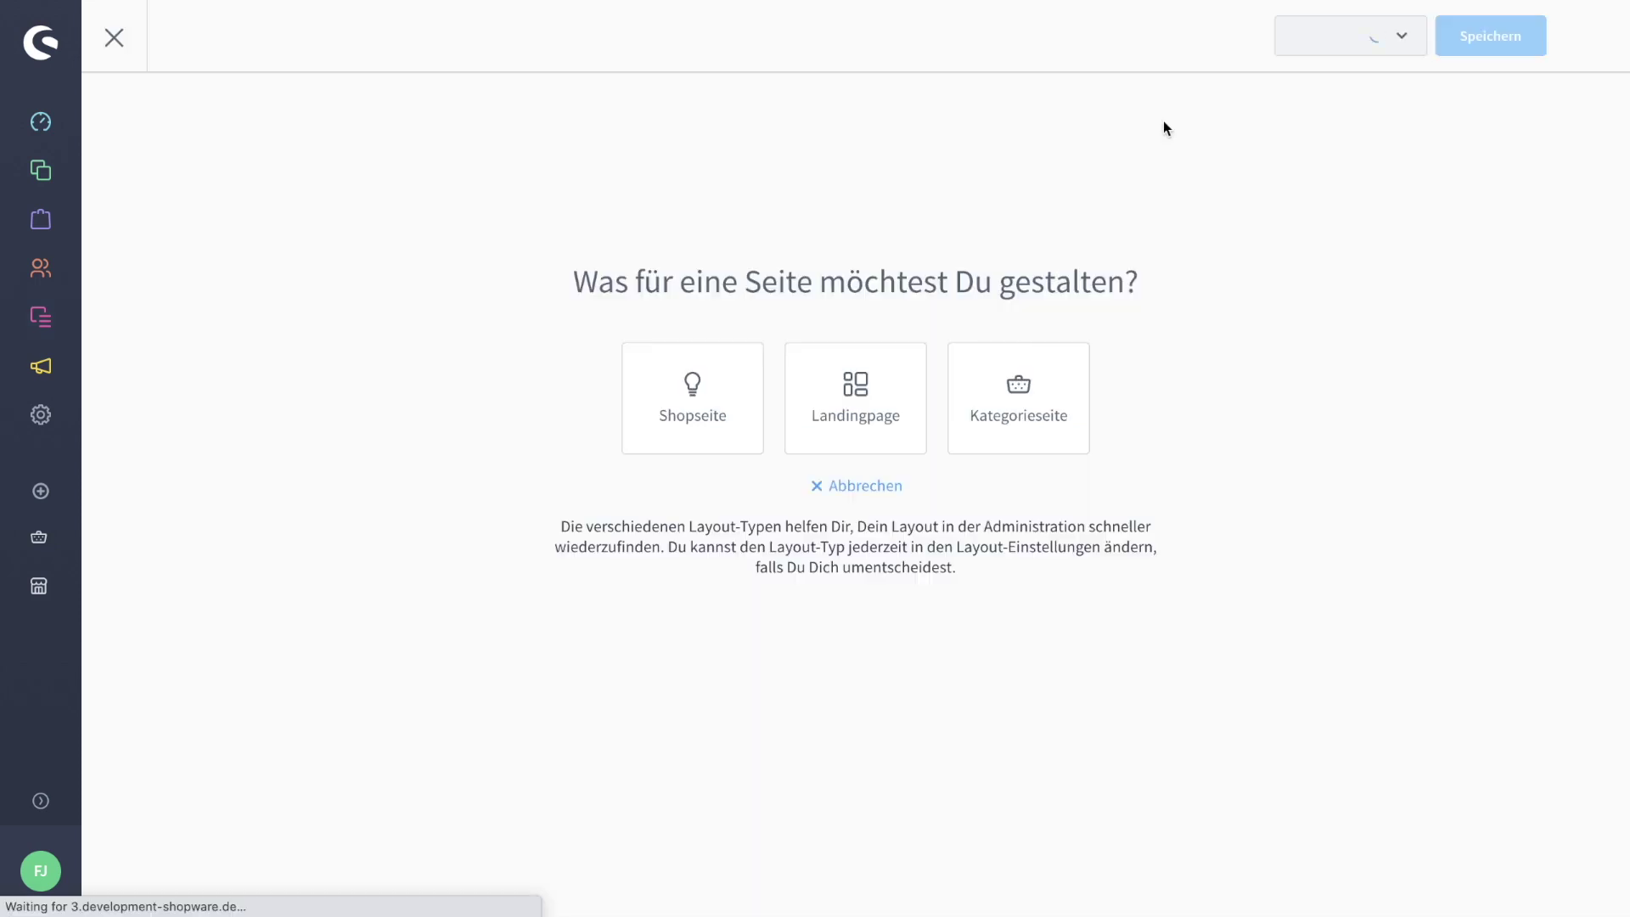
left_click(1037, 426)
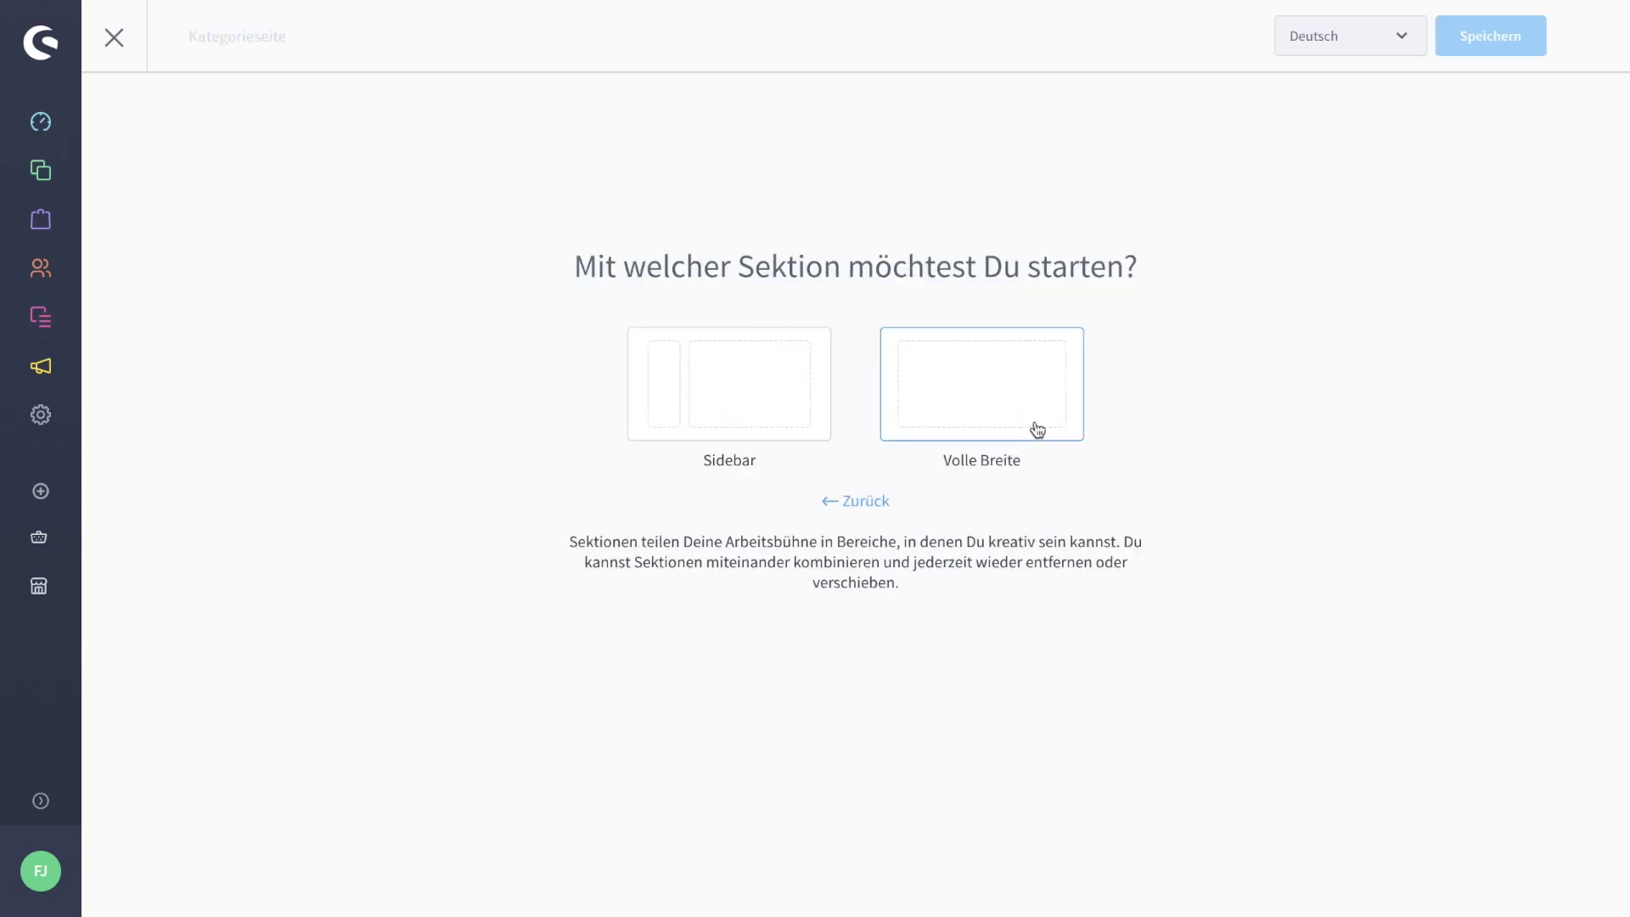
left_click(1016, 402)
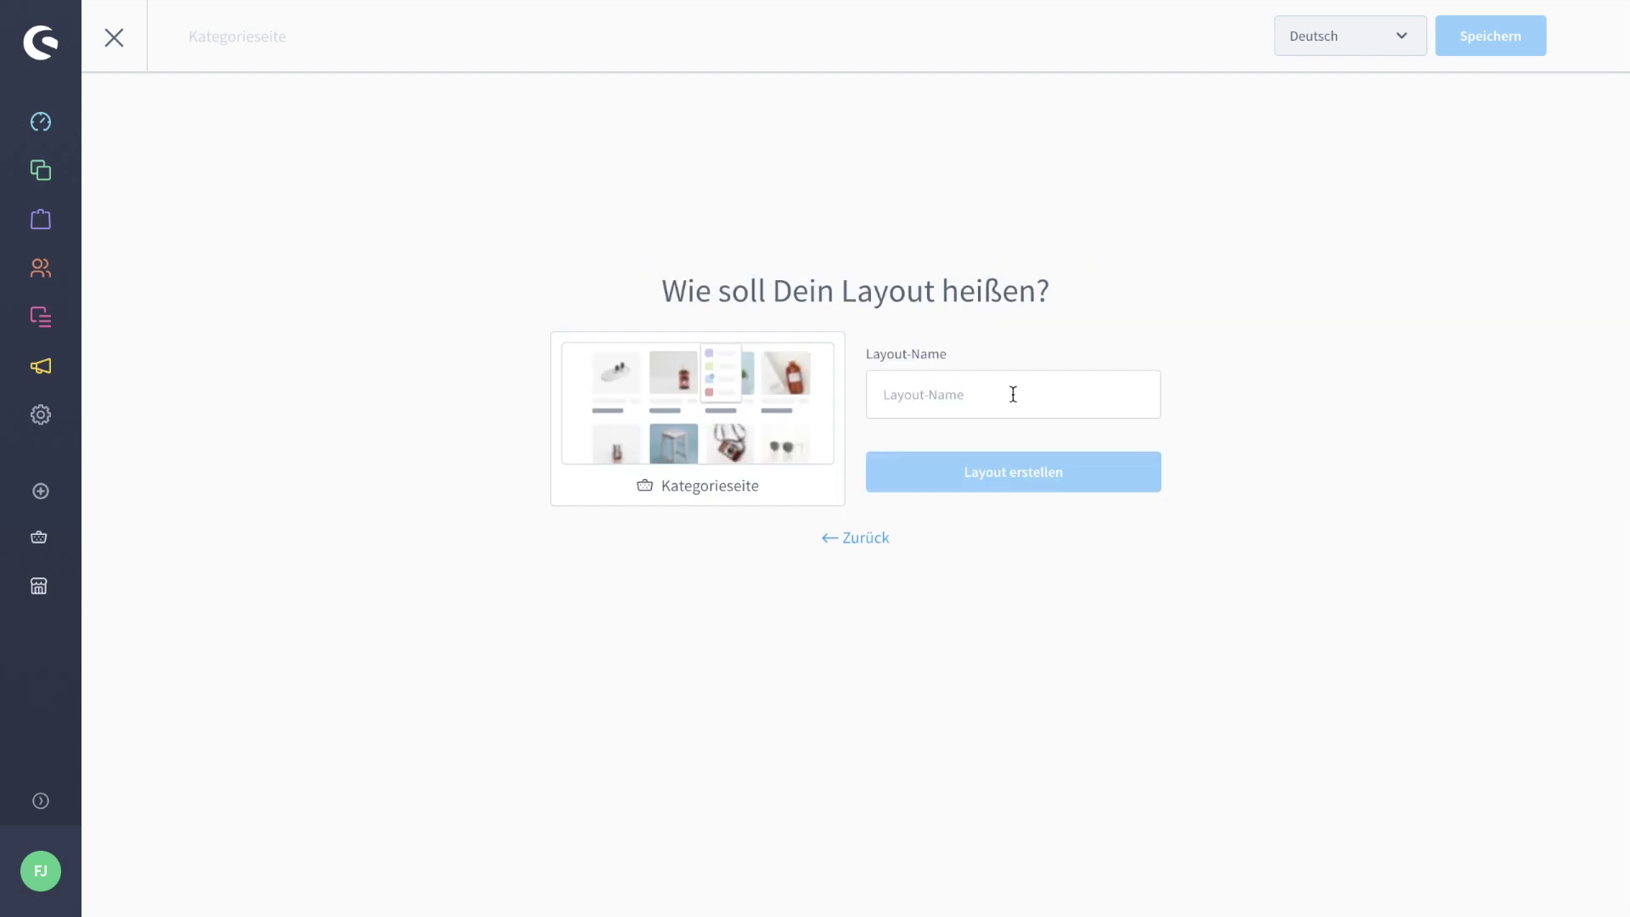
left_click(958, 397)
type("Test")
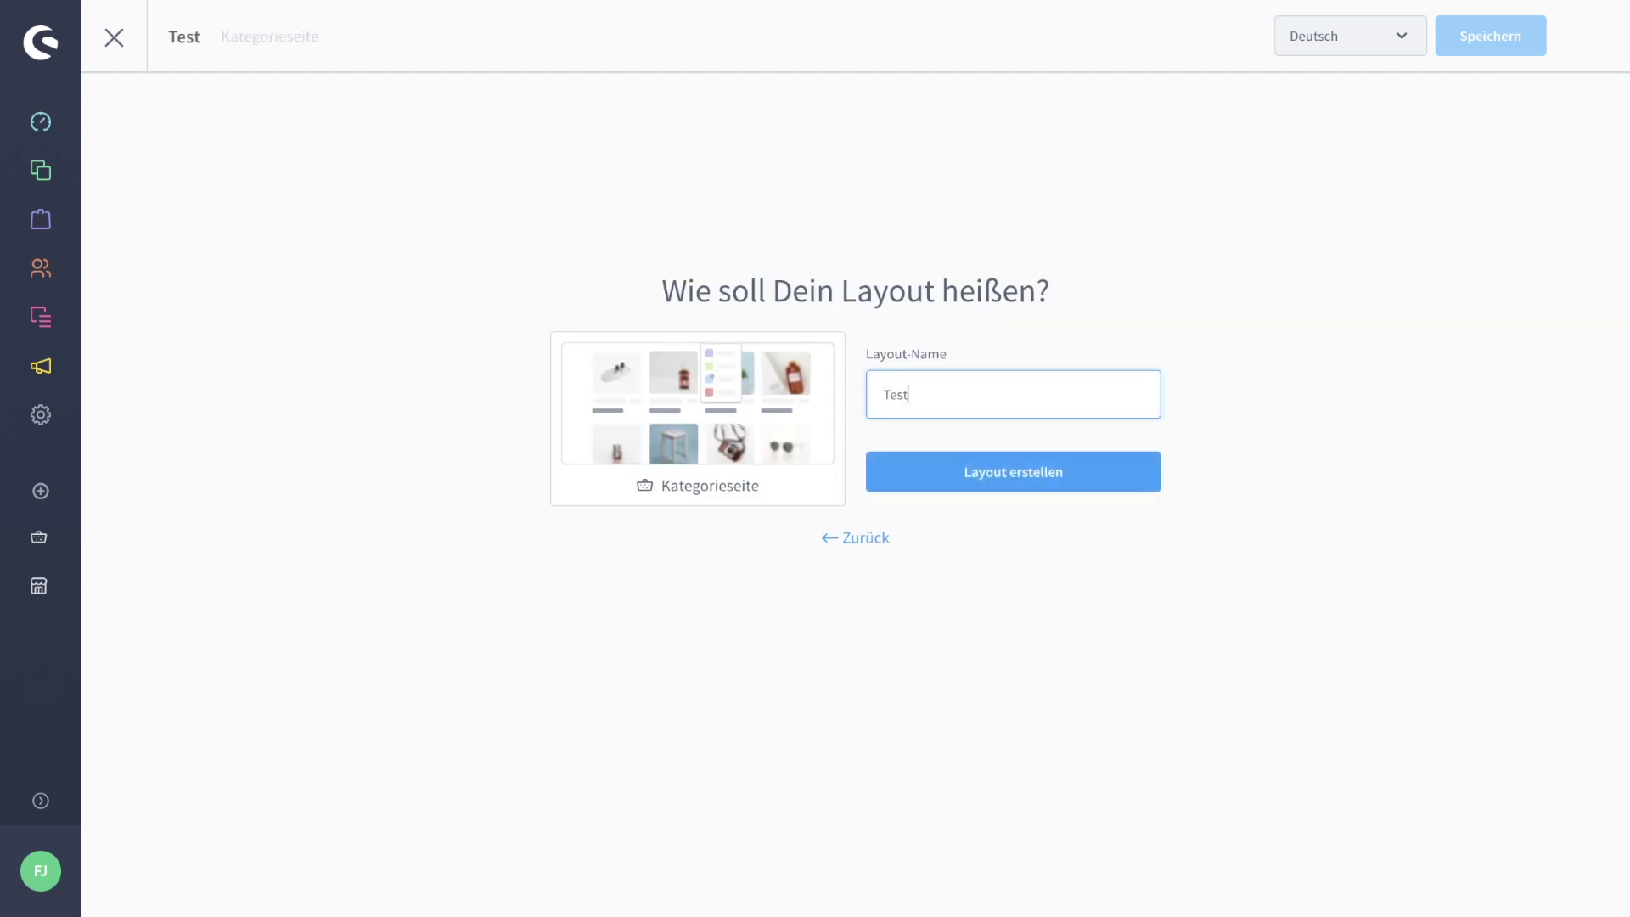
left_click(1056, 485)
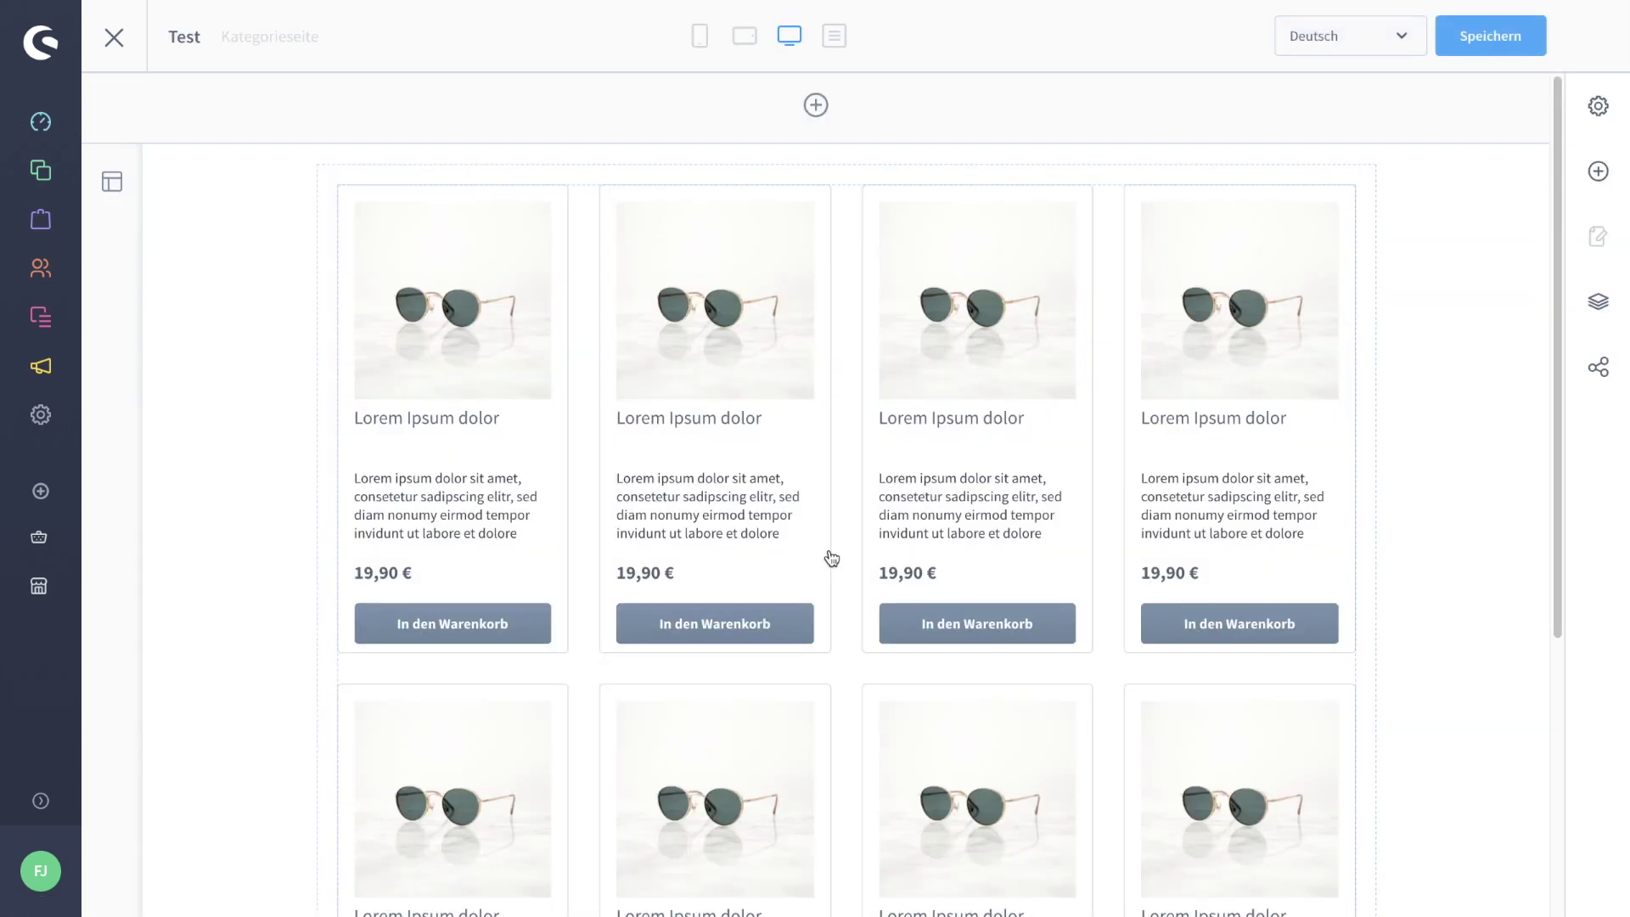
Step: Add a Text block at the top of the Test layout, above the product grid
scroll(1305, 571, "down", 1)
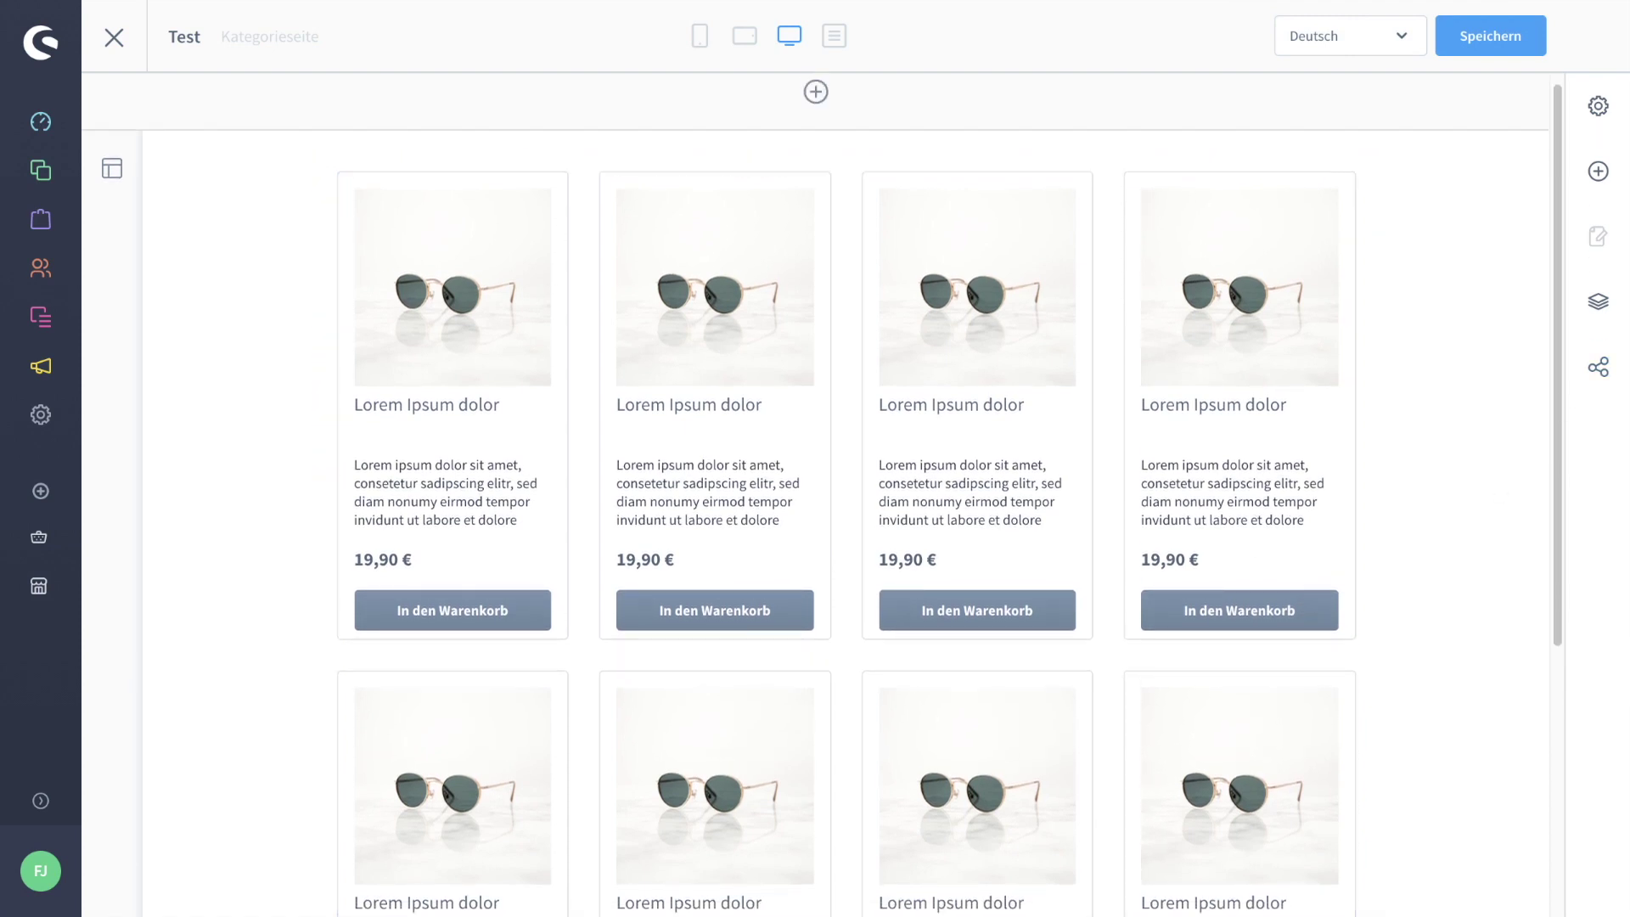
left_click(1598, 171)
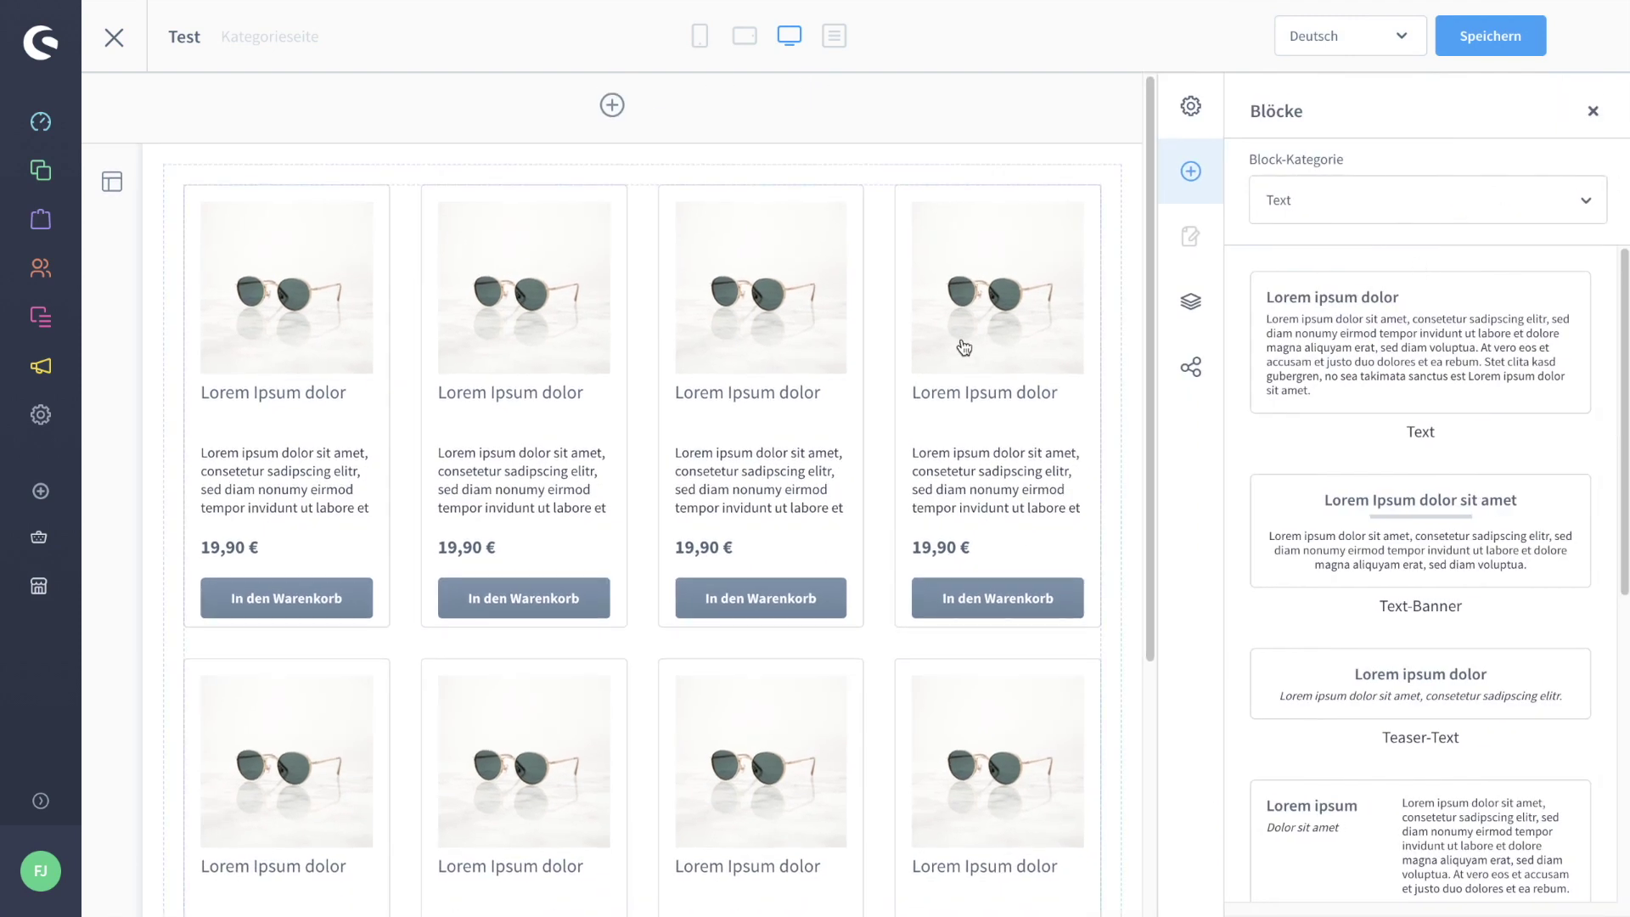
scroll(1434, 514, "down", 3)
scroll(1443, 493, "down", 1)
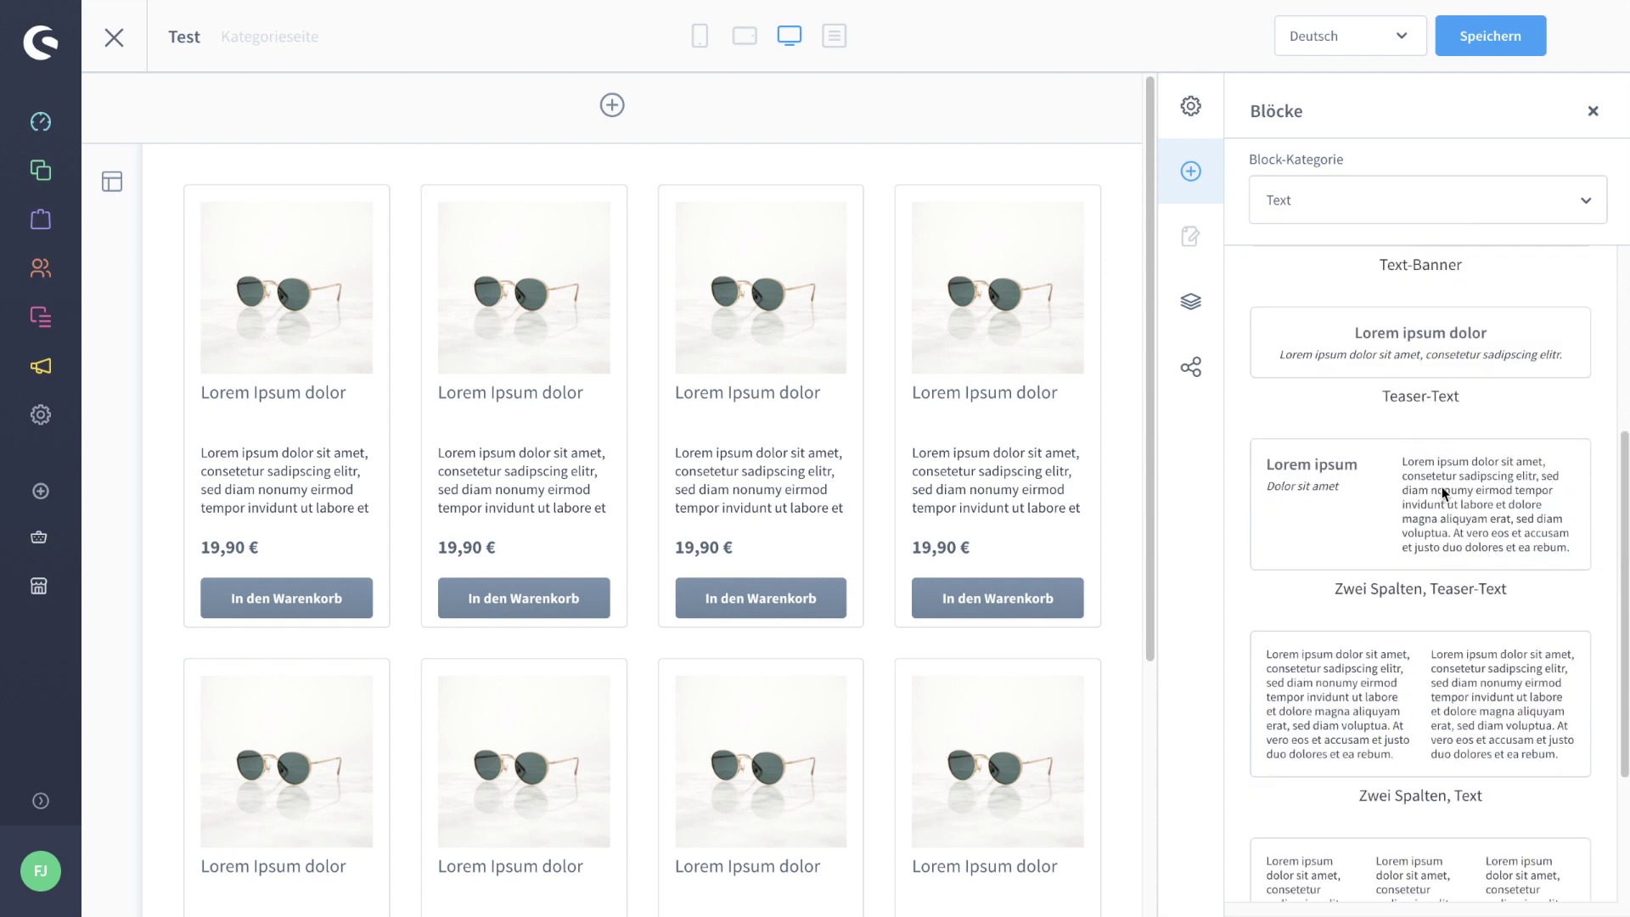
scroll(1434, 382, "up", 4)
left_click(1362, 192)
left_click(1338, 430)
left_click_drag(1364, 365, 742, 204)
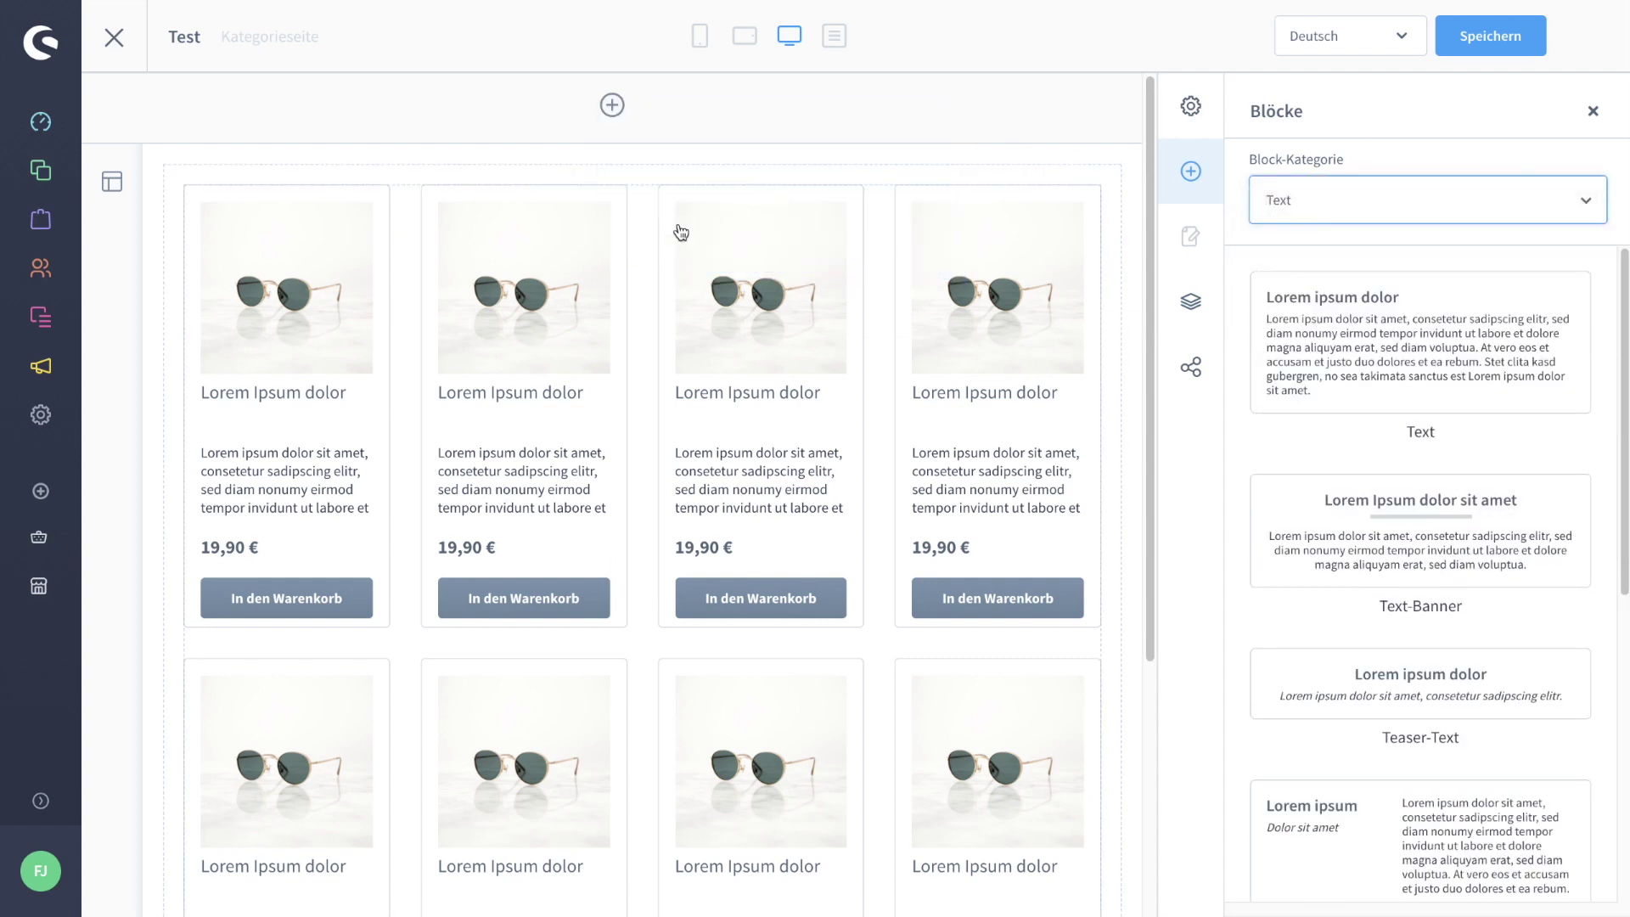
left_click_drag(1373, 321, 646, 195)
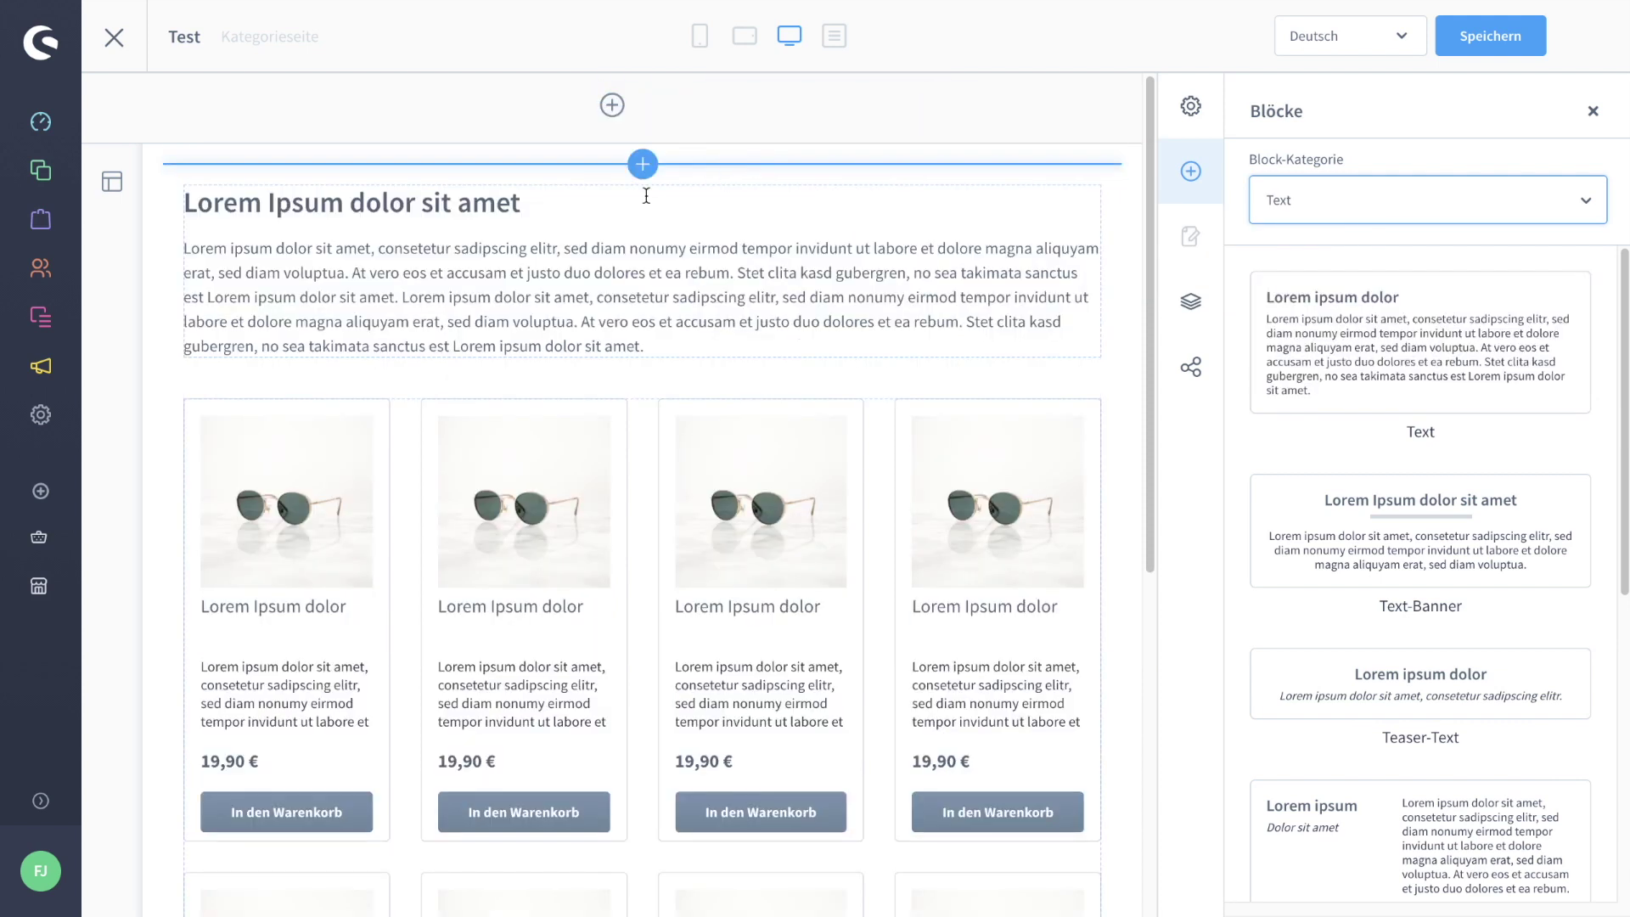
Step: Change the block's heading to 'Sneakers', delete the placeholder body text, and save the layout
triple_click(501, 208)
type("S")
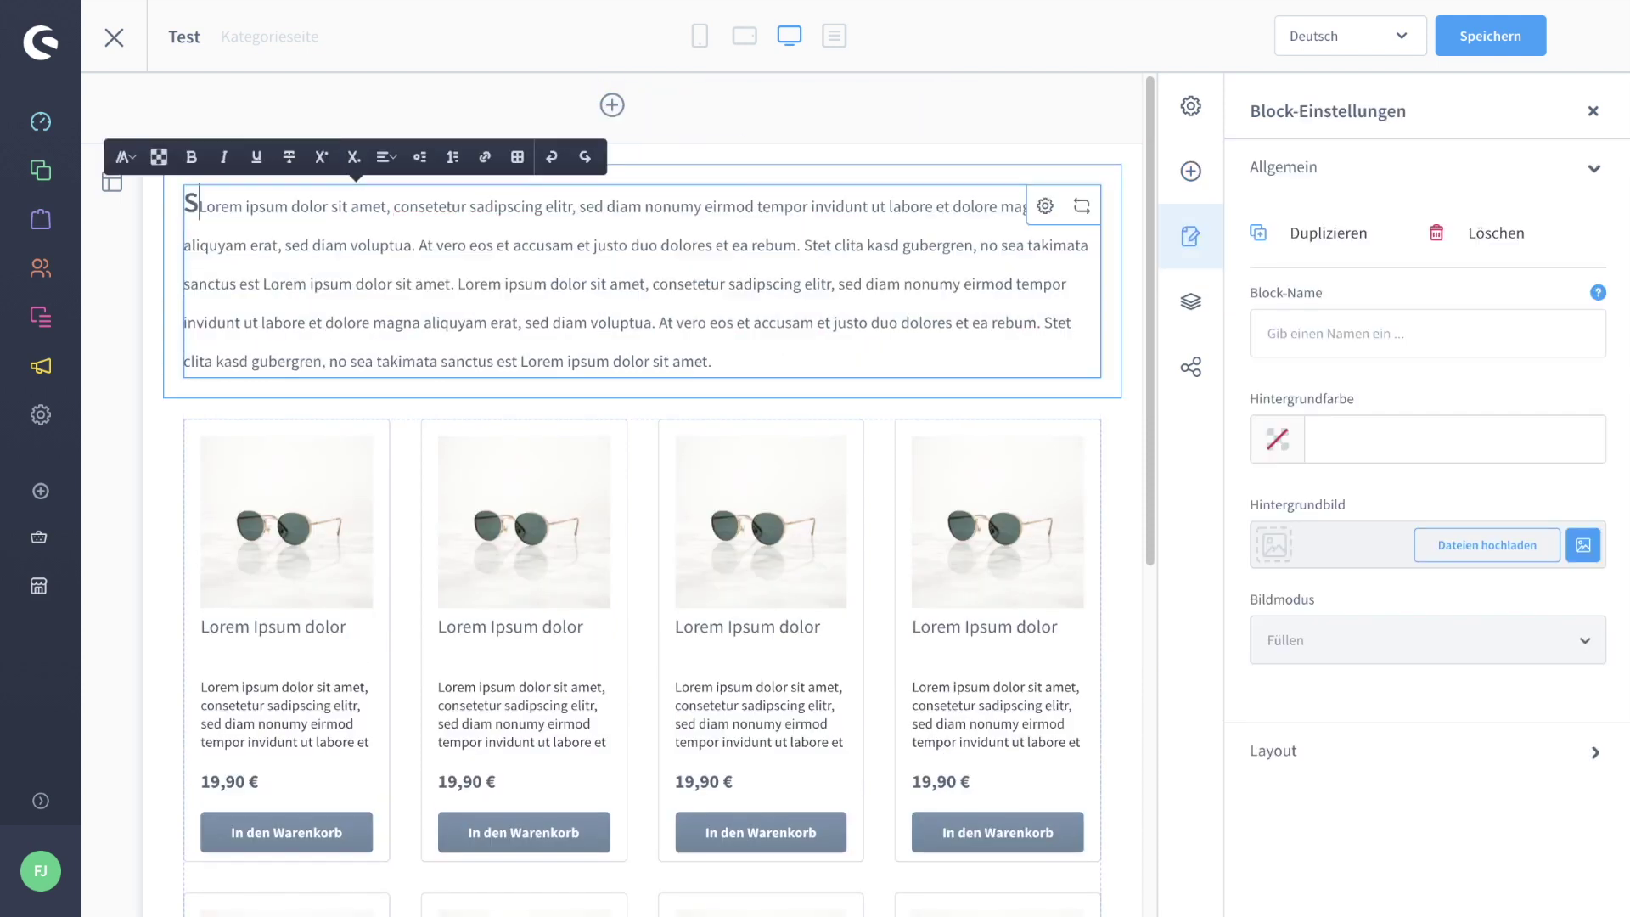
type("neakers")
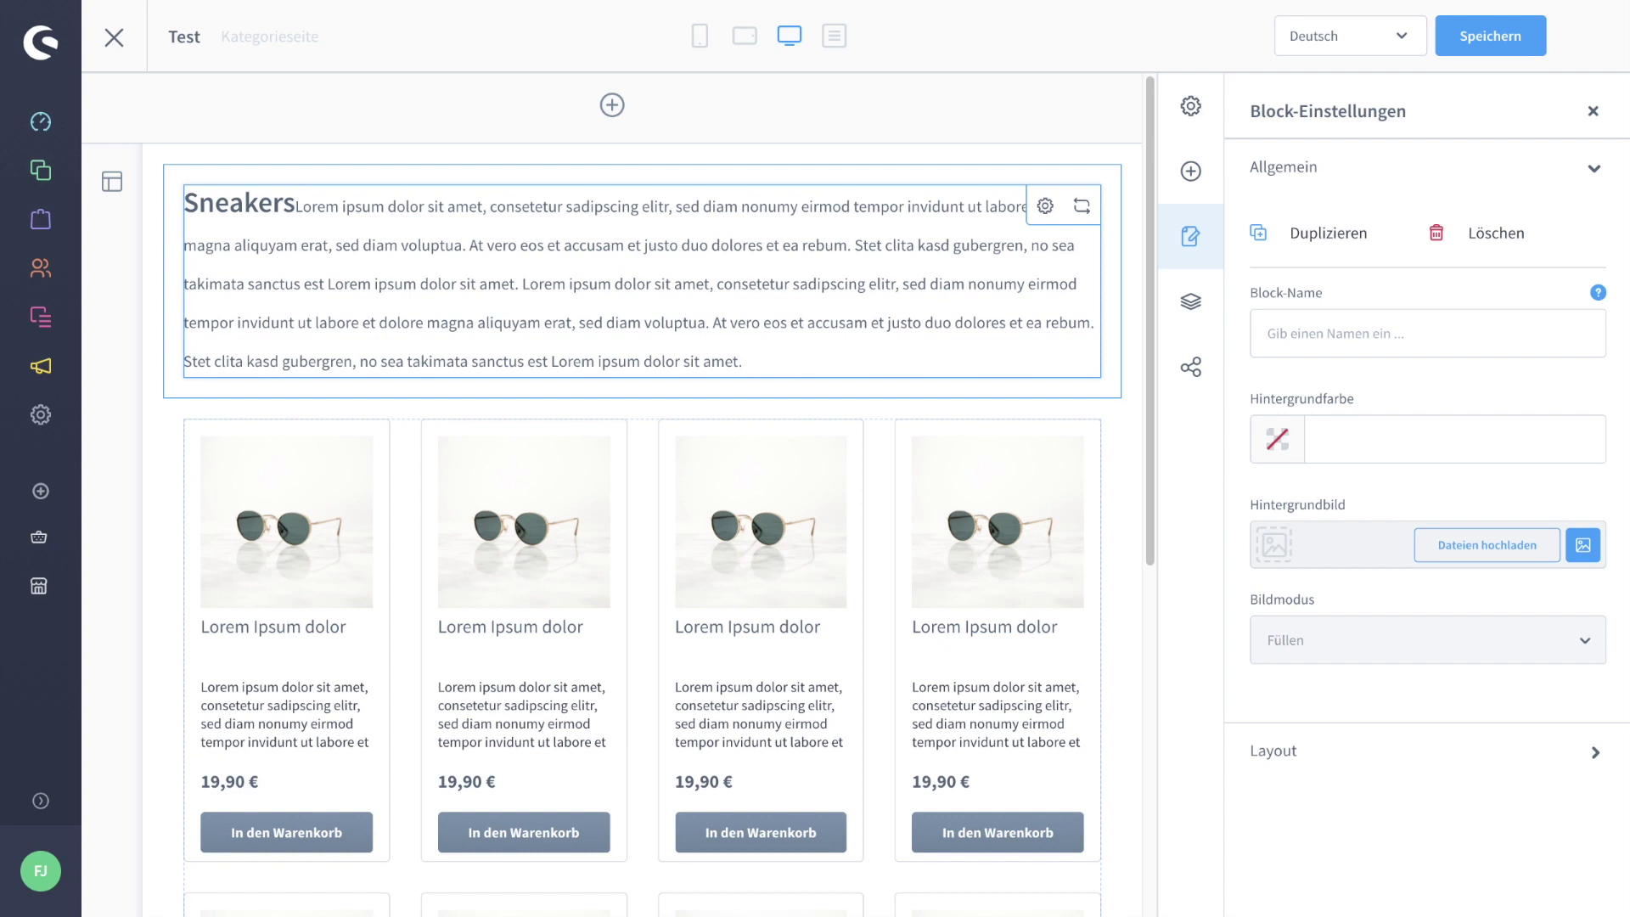
left_click_drag(741, 361, 299, 210)
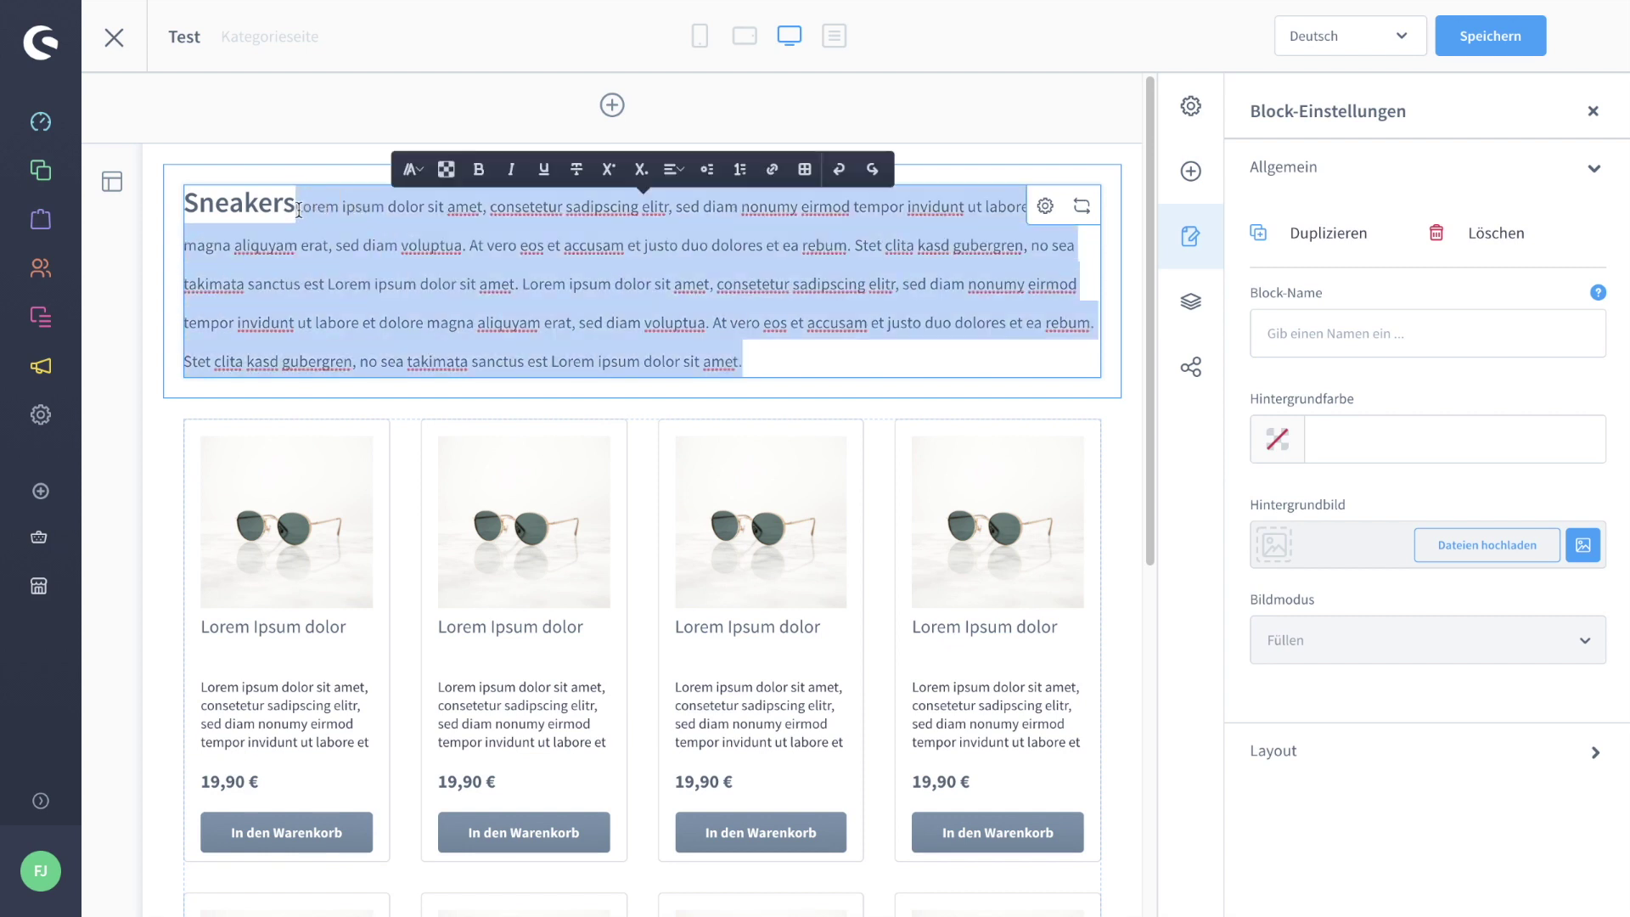
key("BackSpace")
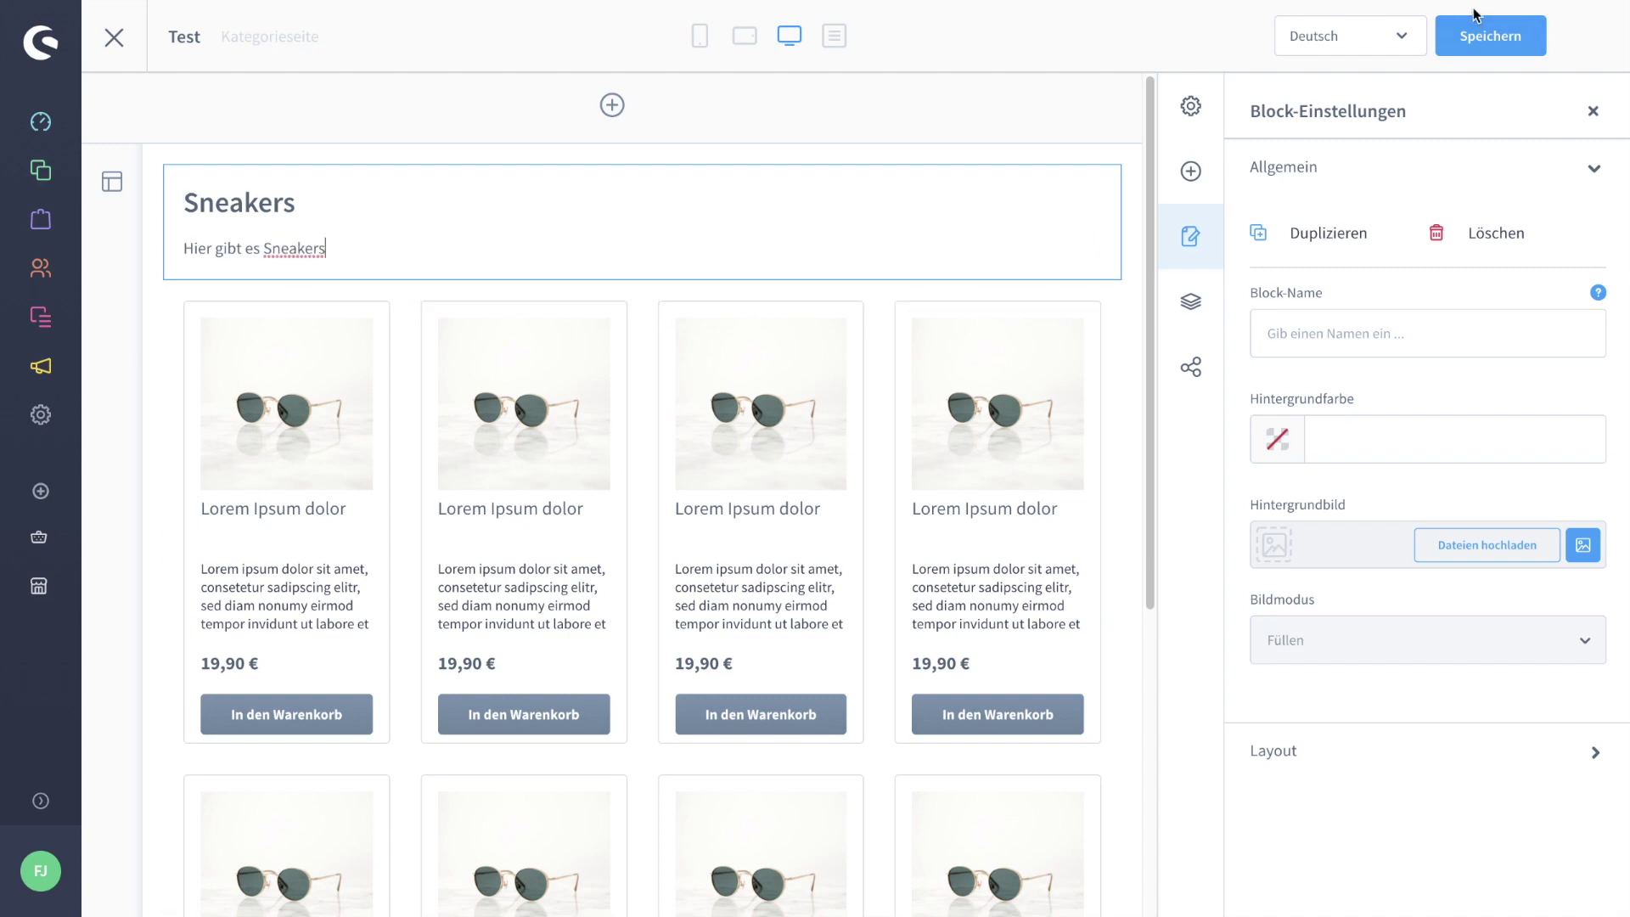
left_click(1489, 38)
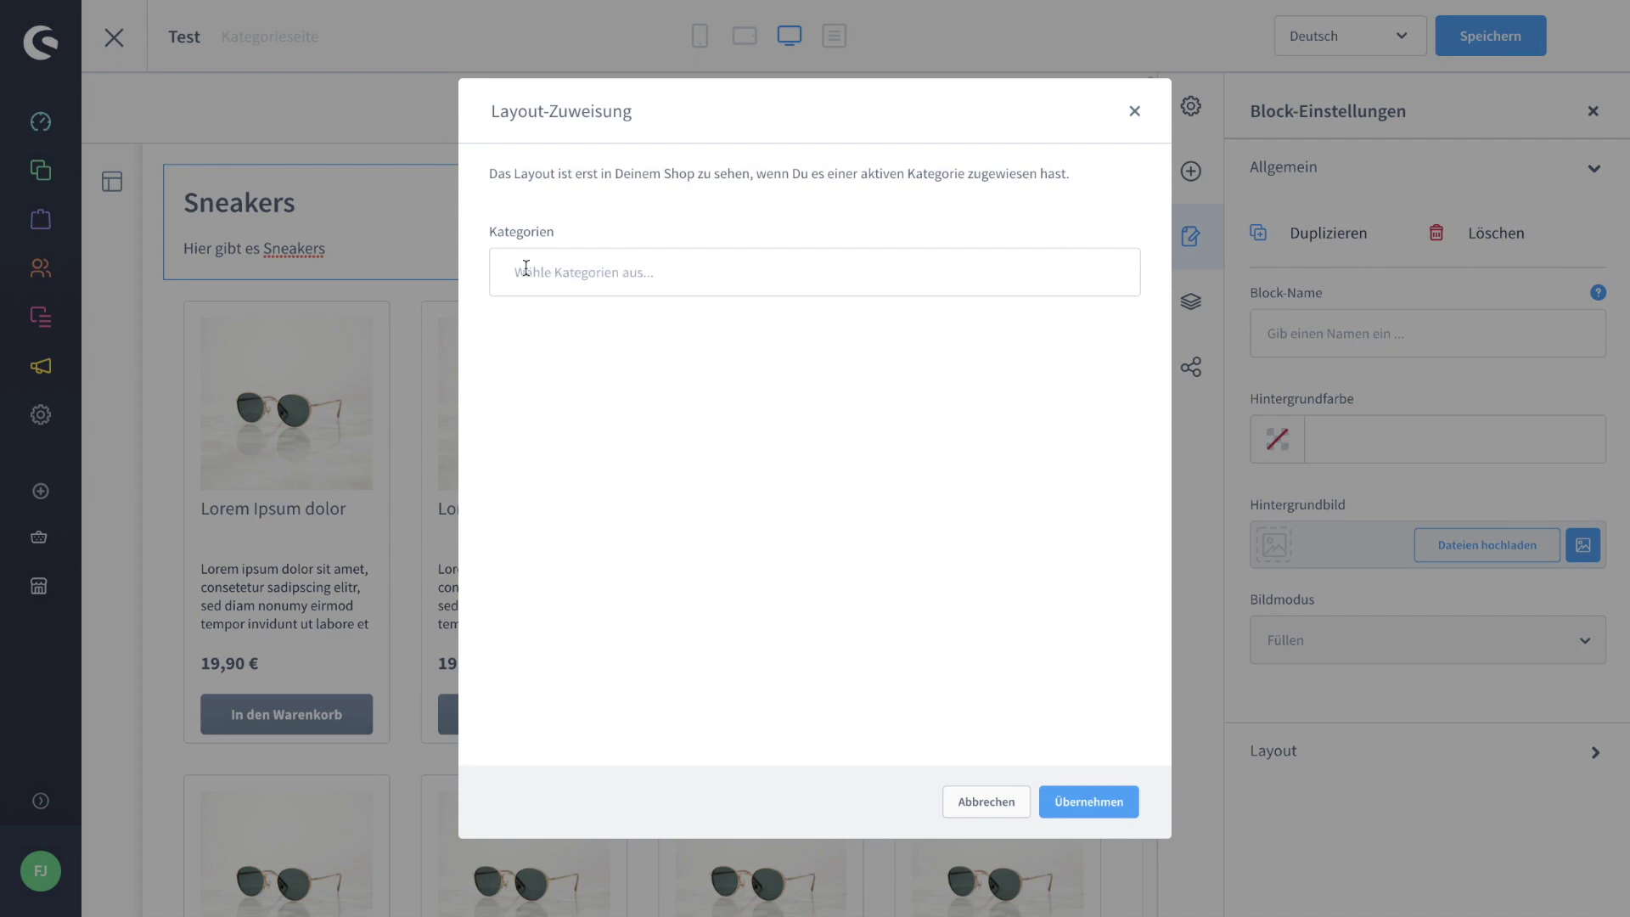
left_click(1089, 803)
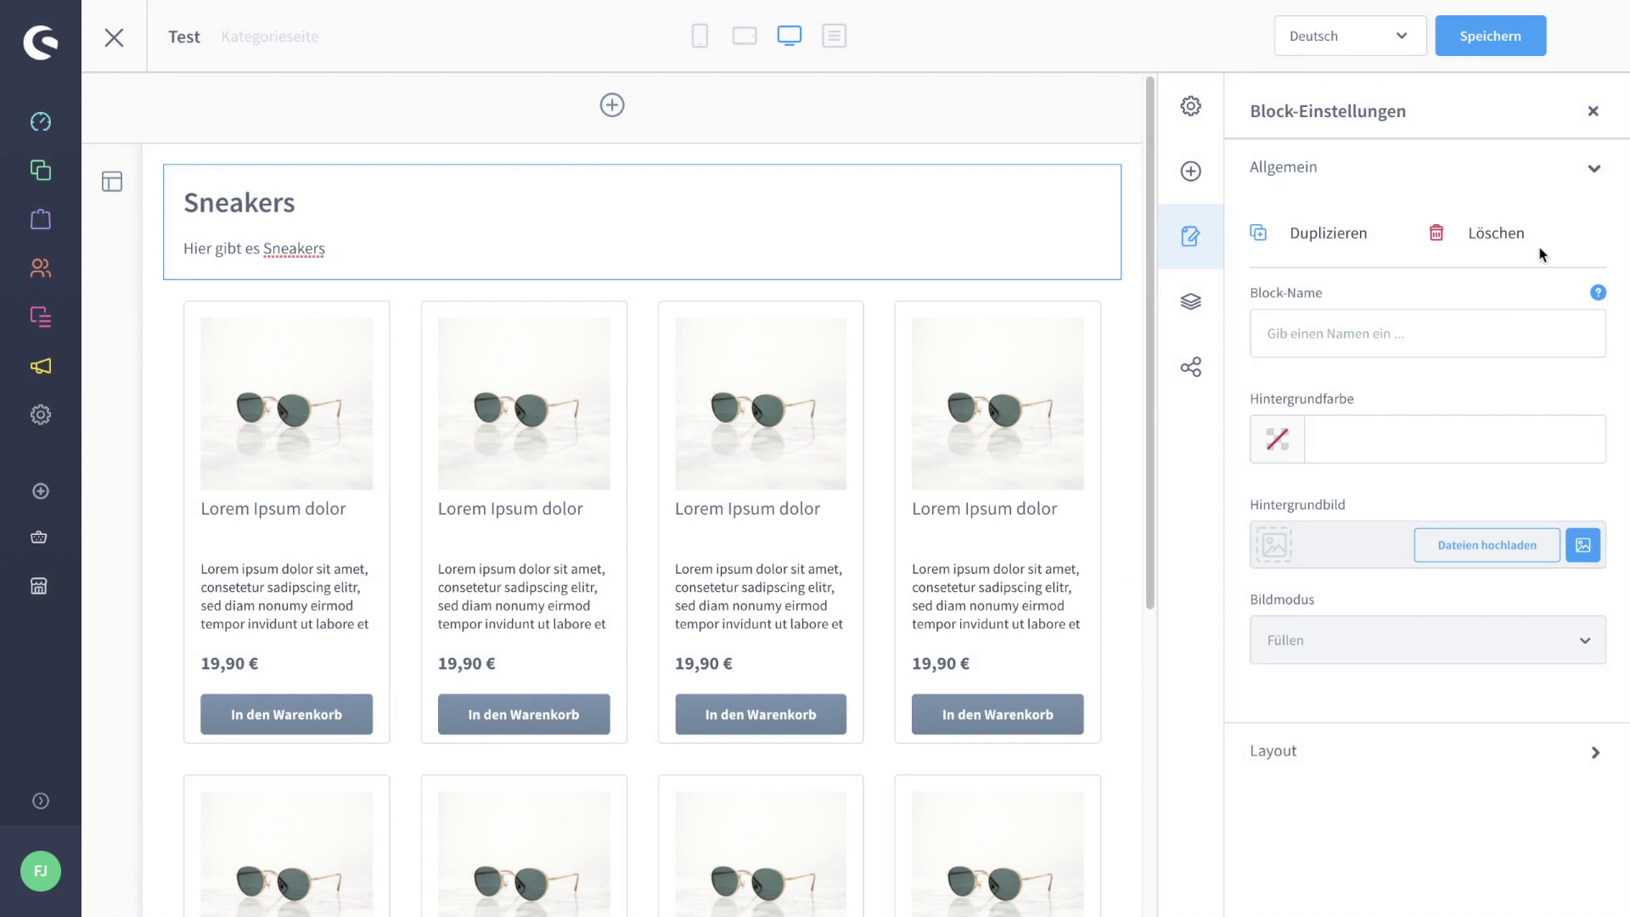
left_click(1490, 39)
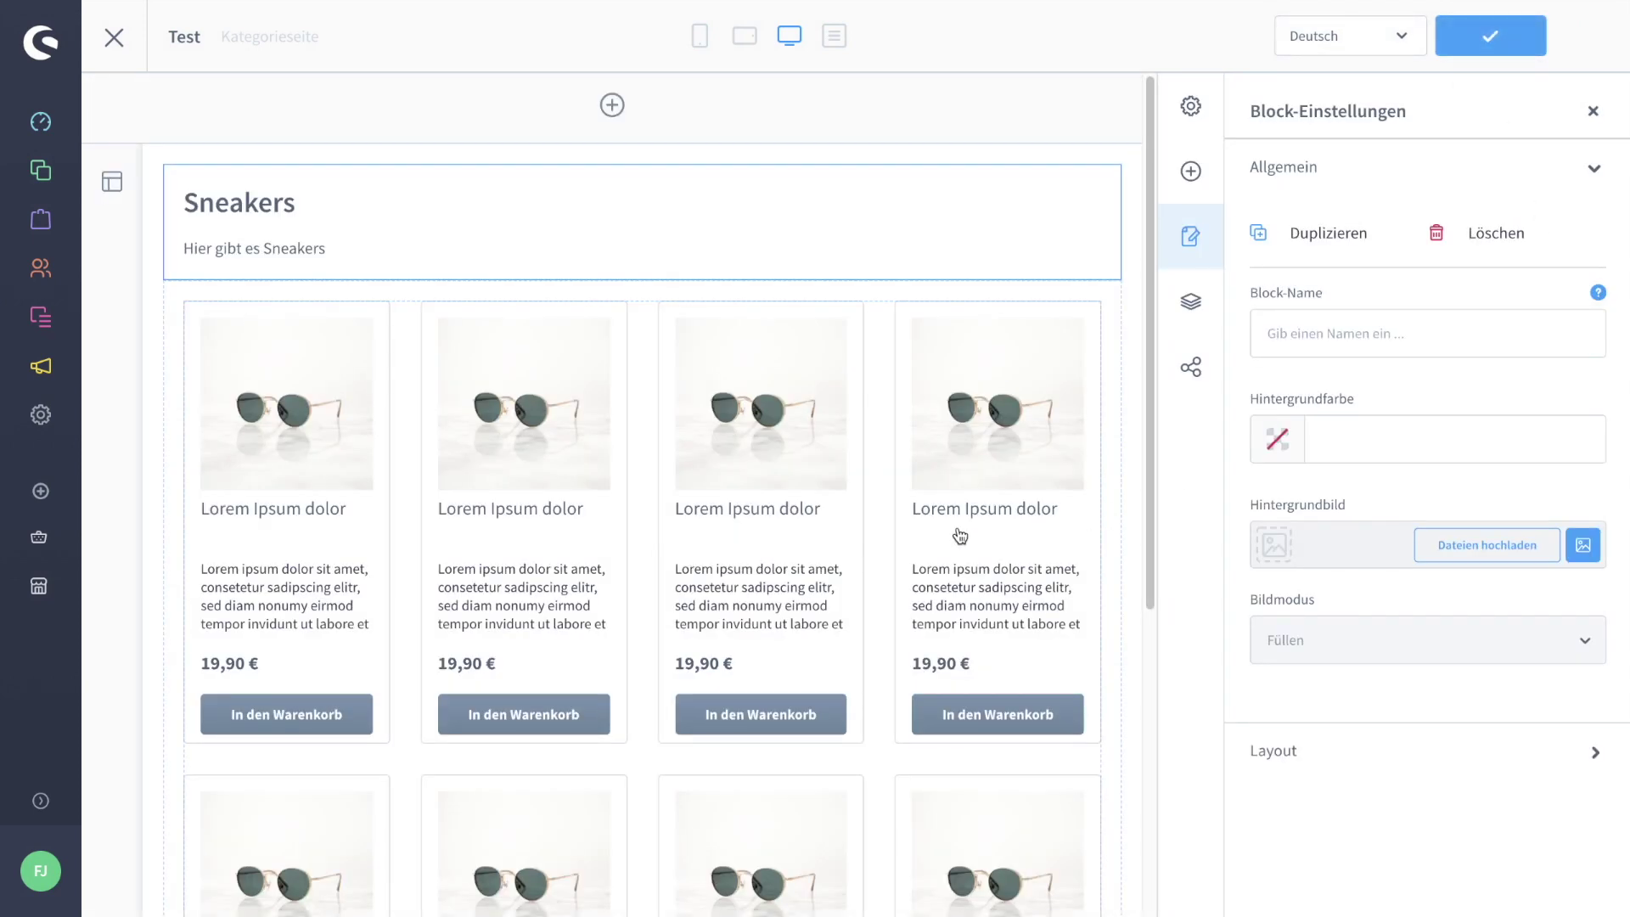
Step: Open category management, expand Katalog #1, and glance at the SneakeriaBerlin sales channel settings
mouse_move(35, 225)
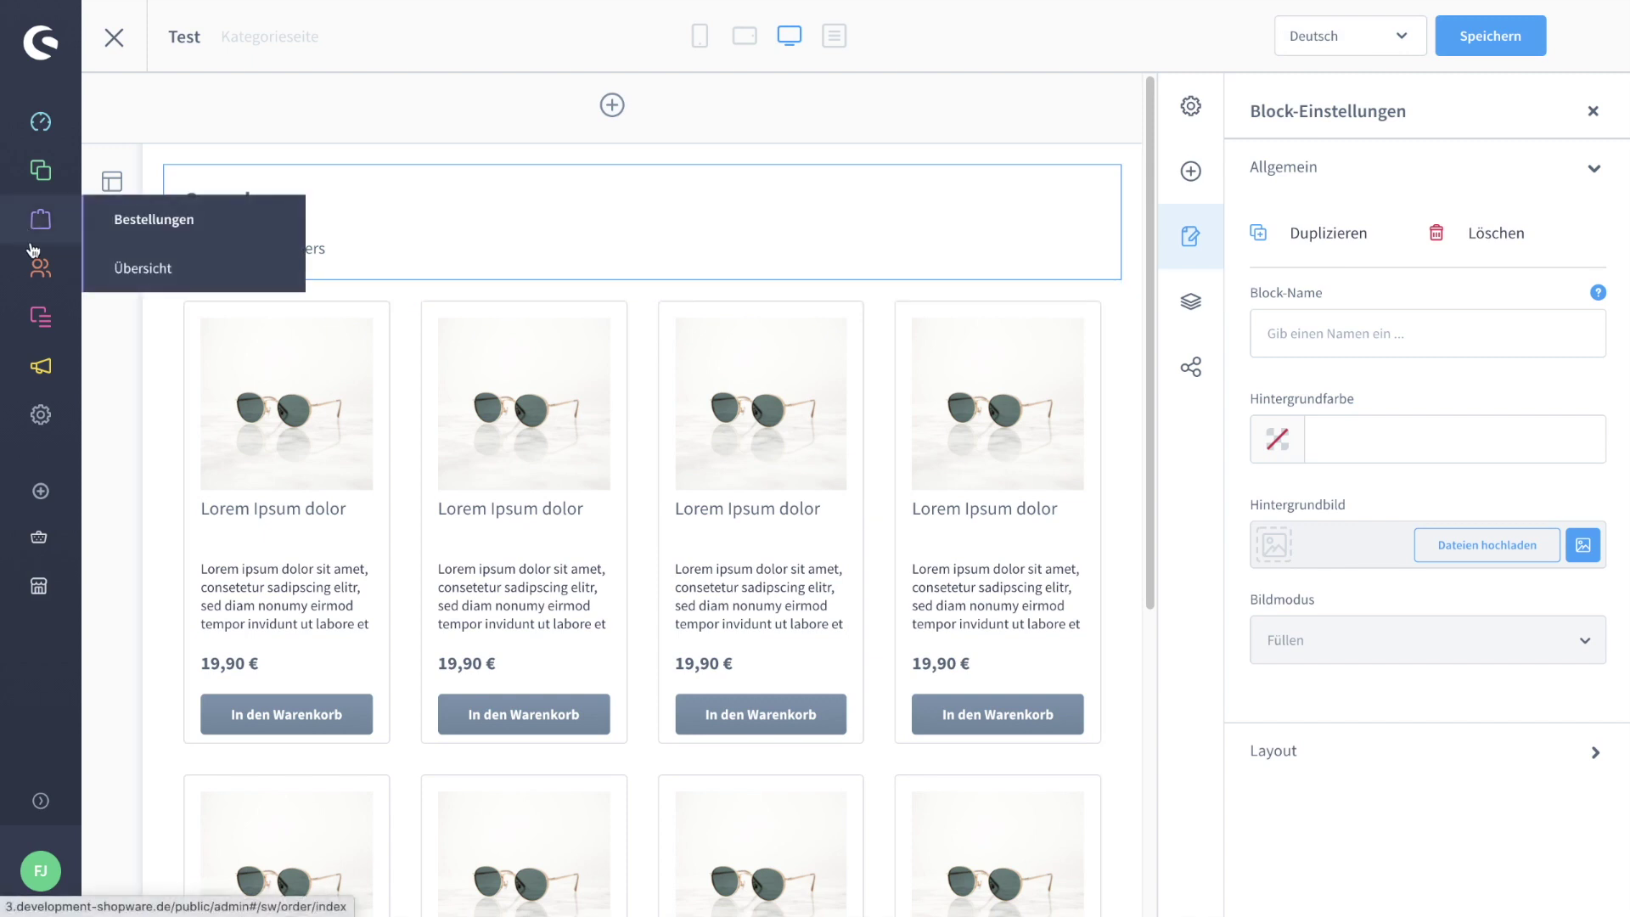
mouse_move(40, 174)
left_click(136, 316)
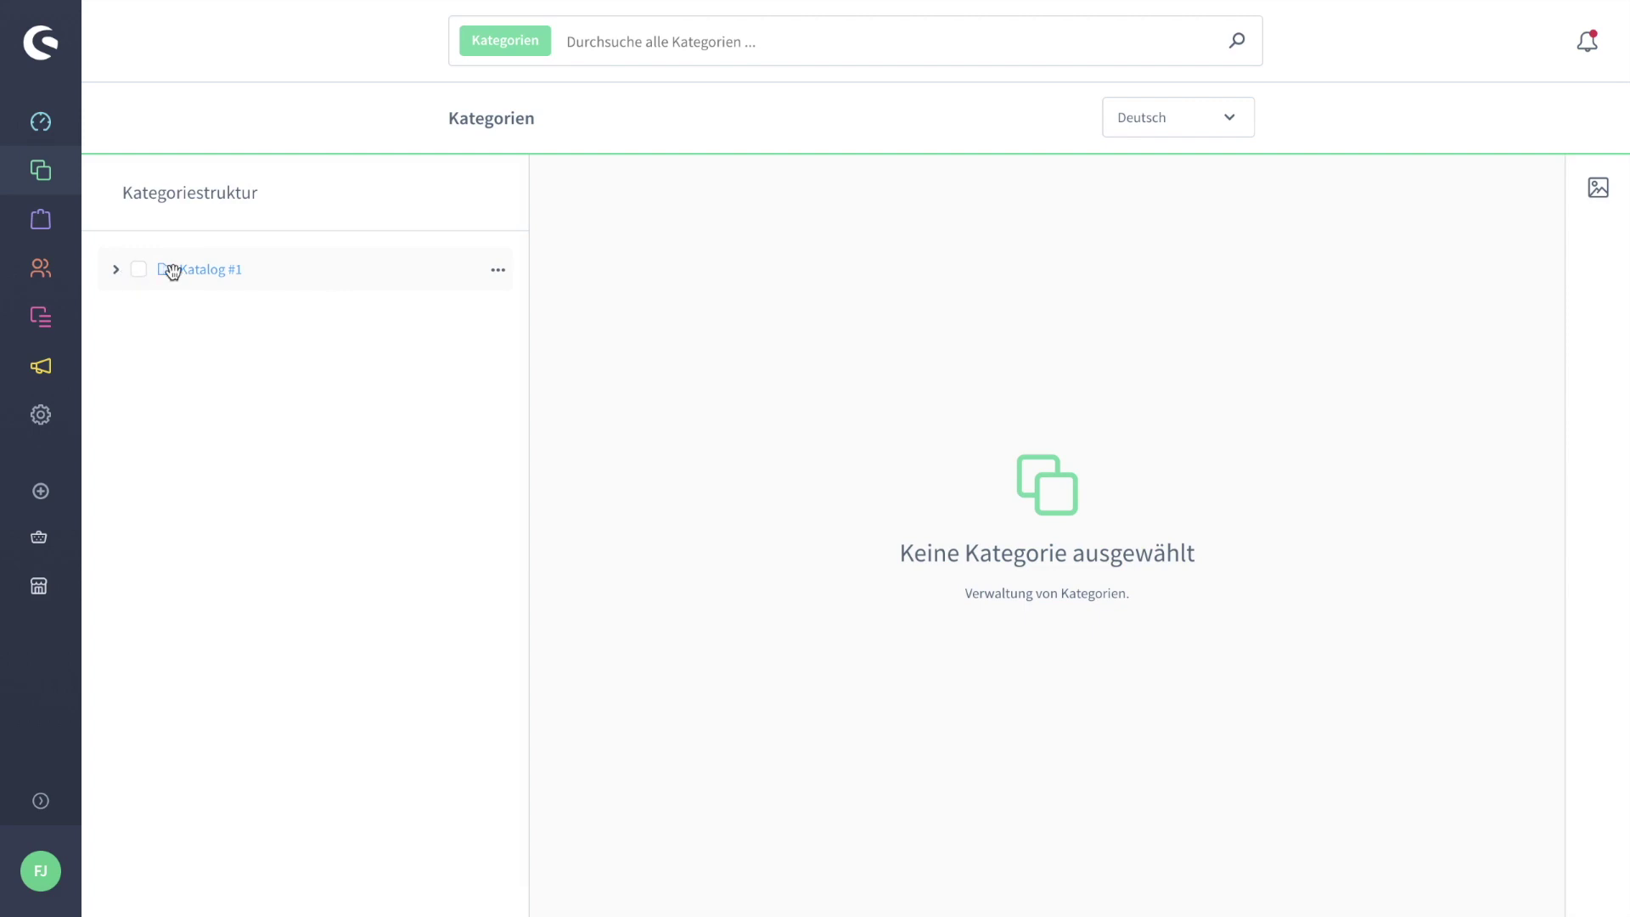
left_click(118, 273)
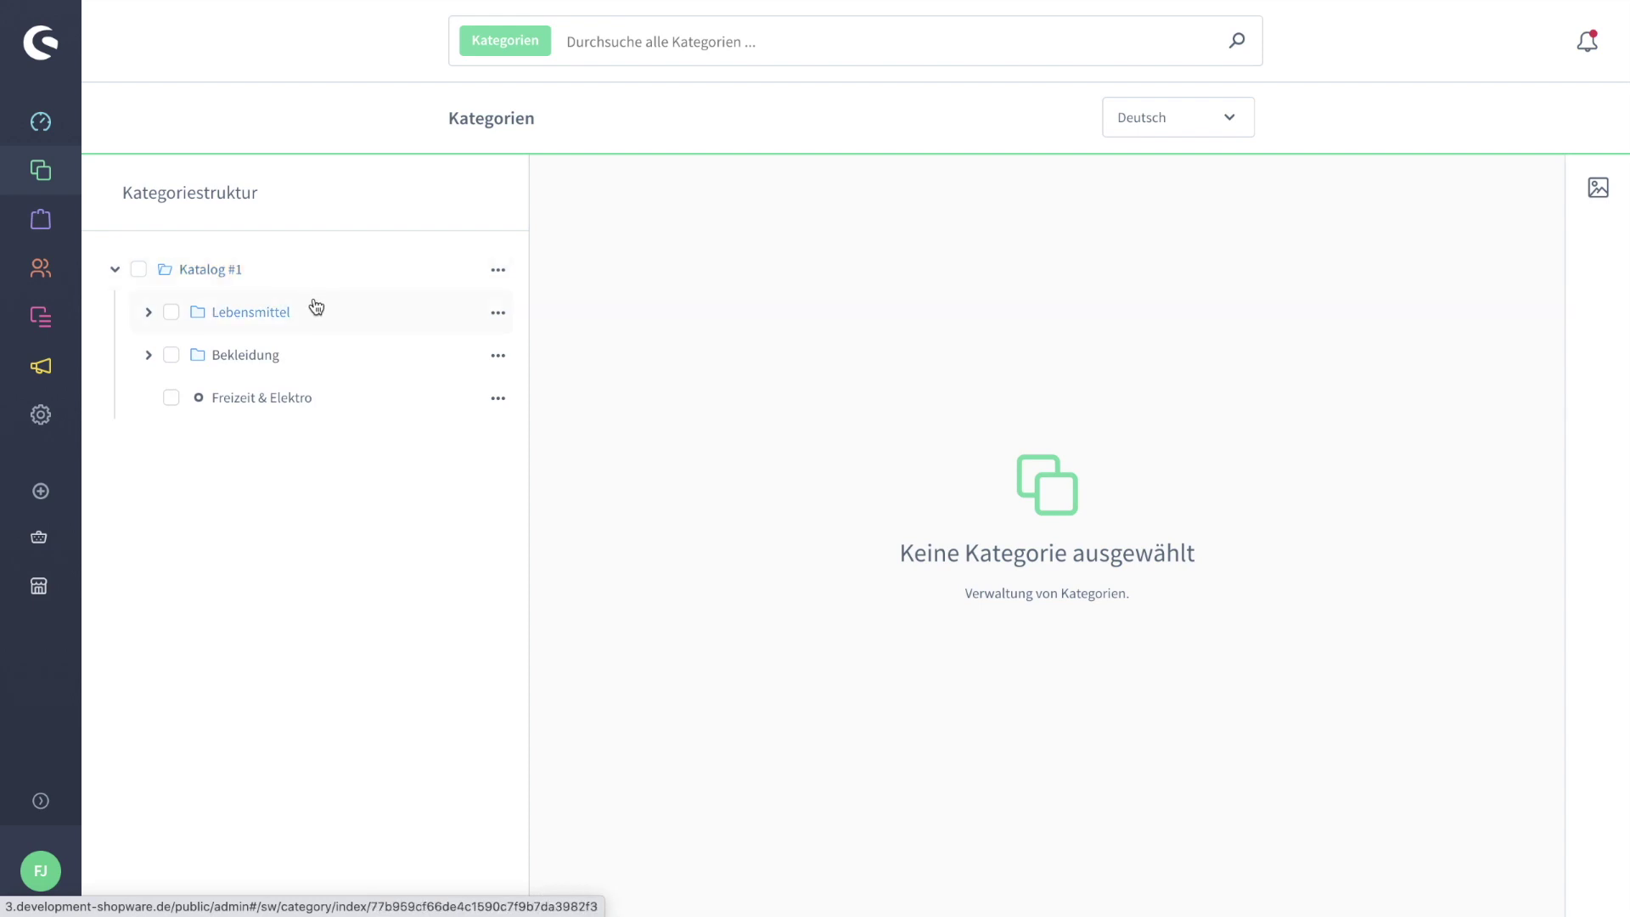
left_click(41, 800)
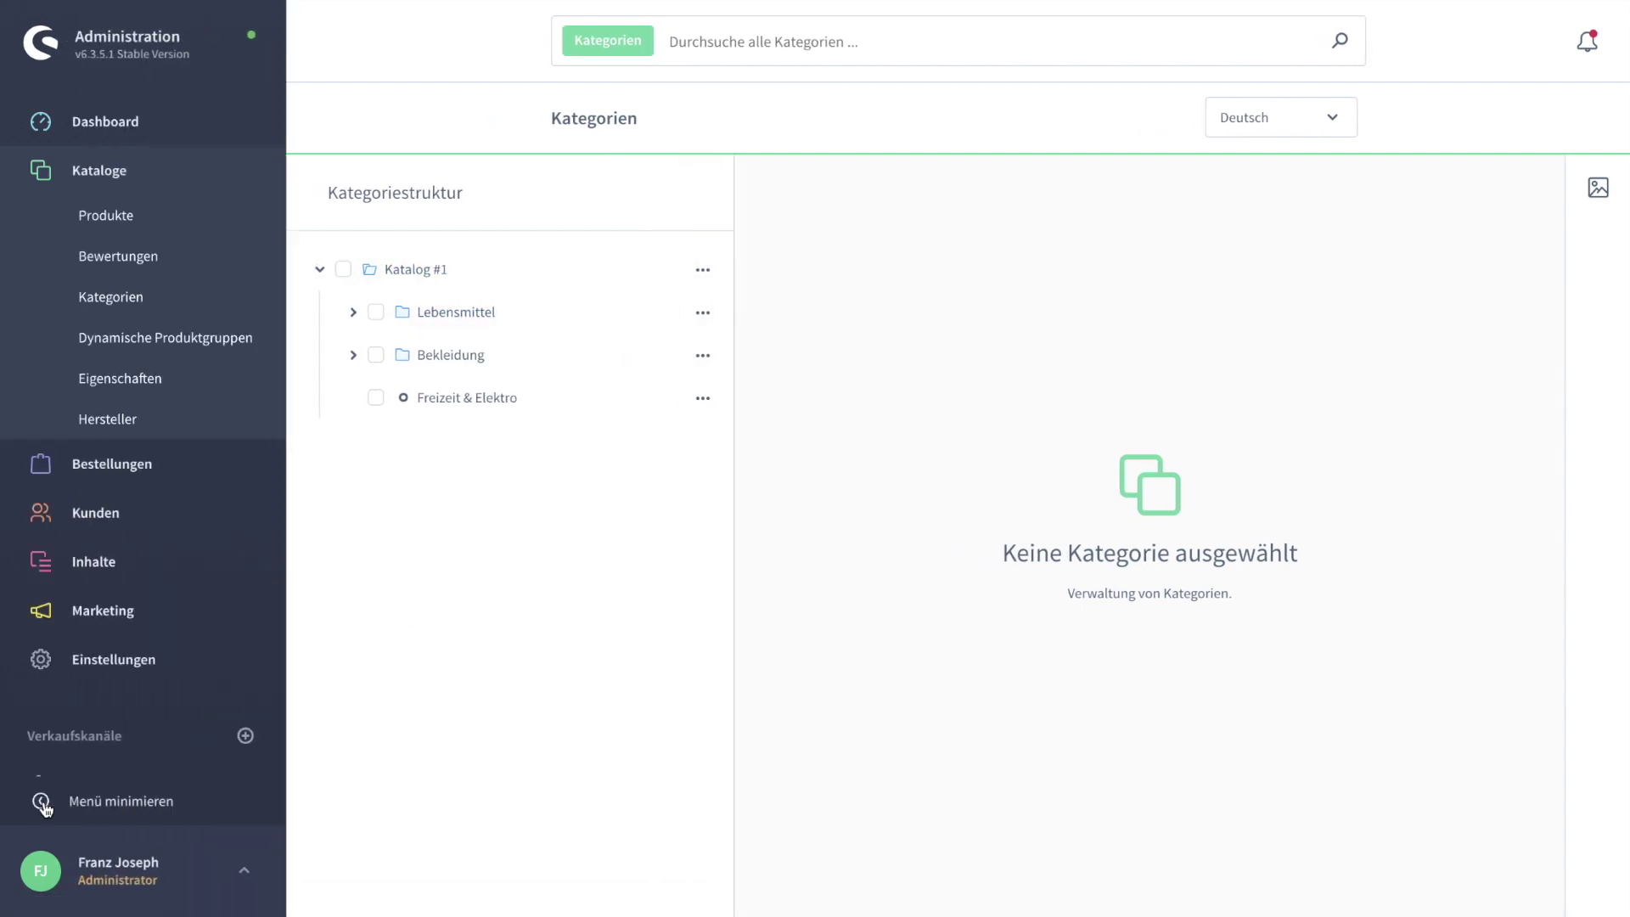
scroll(127, 755, "down", 3)
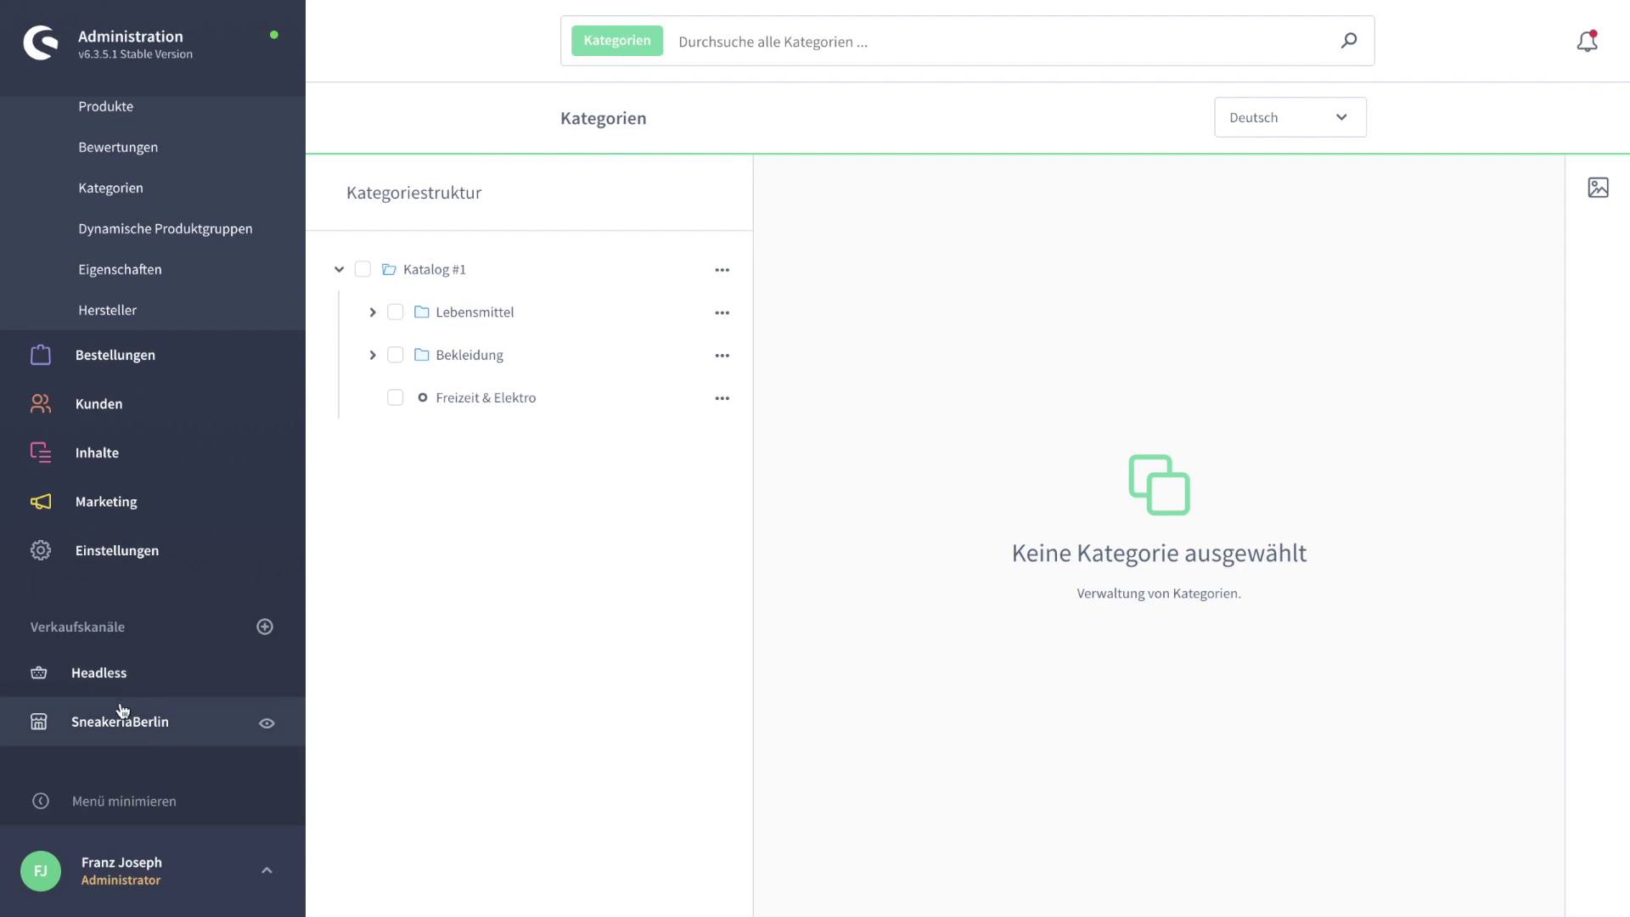
left_click(120, 718)
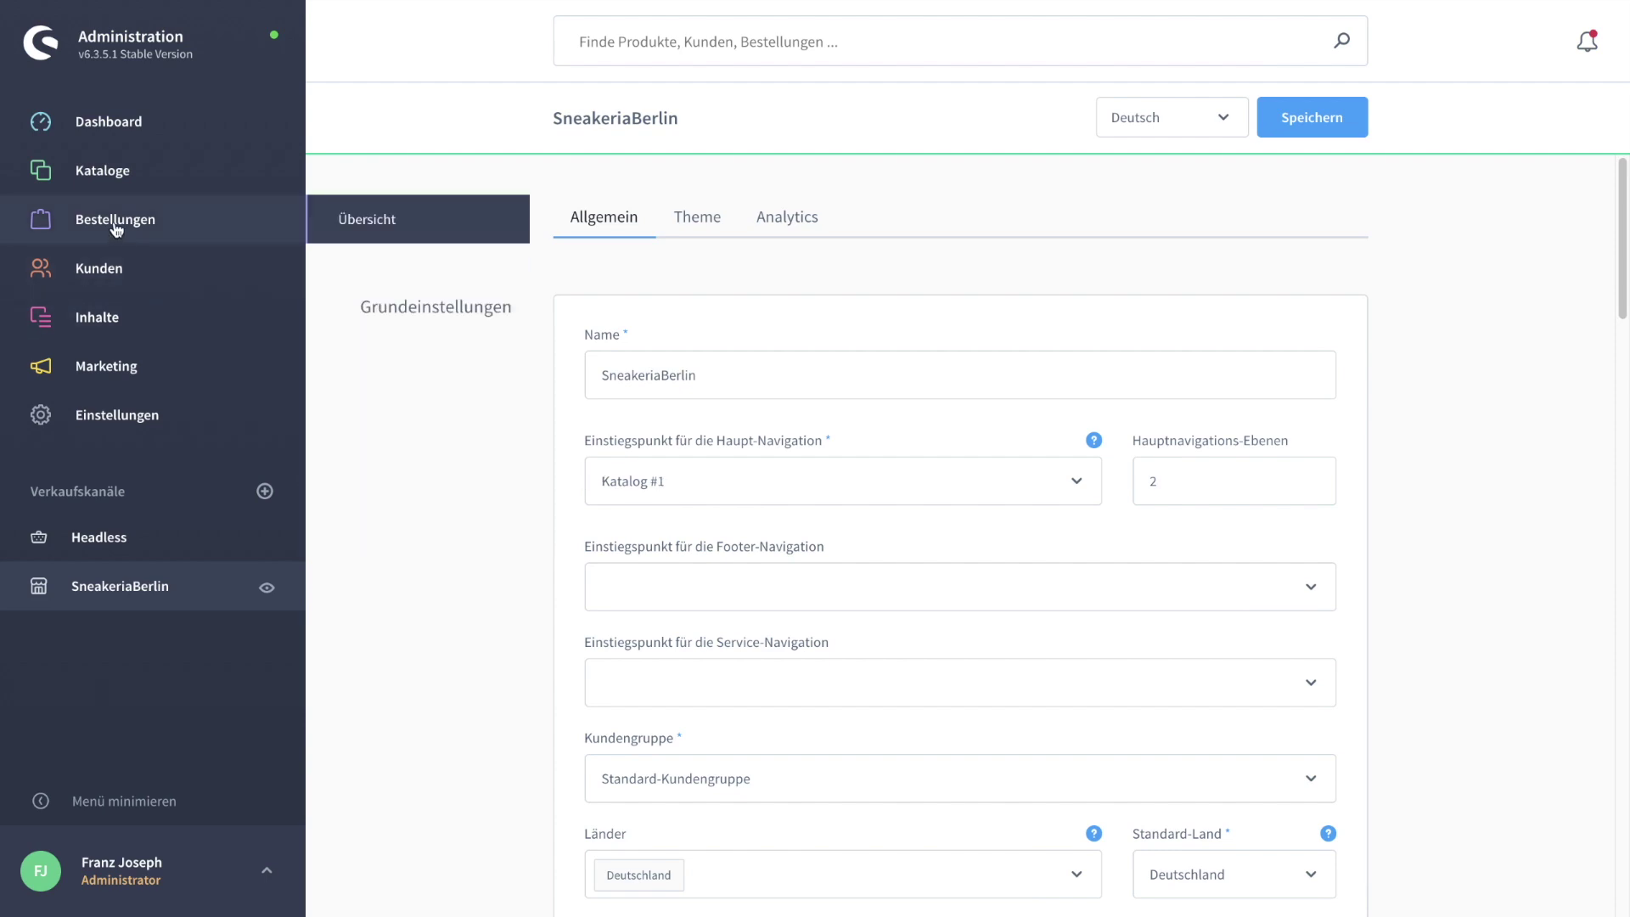
mouse_move(100, 171)
left_click(395, 267)
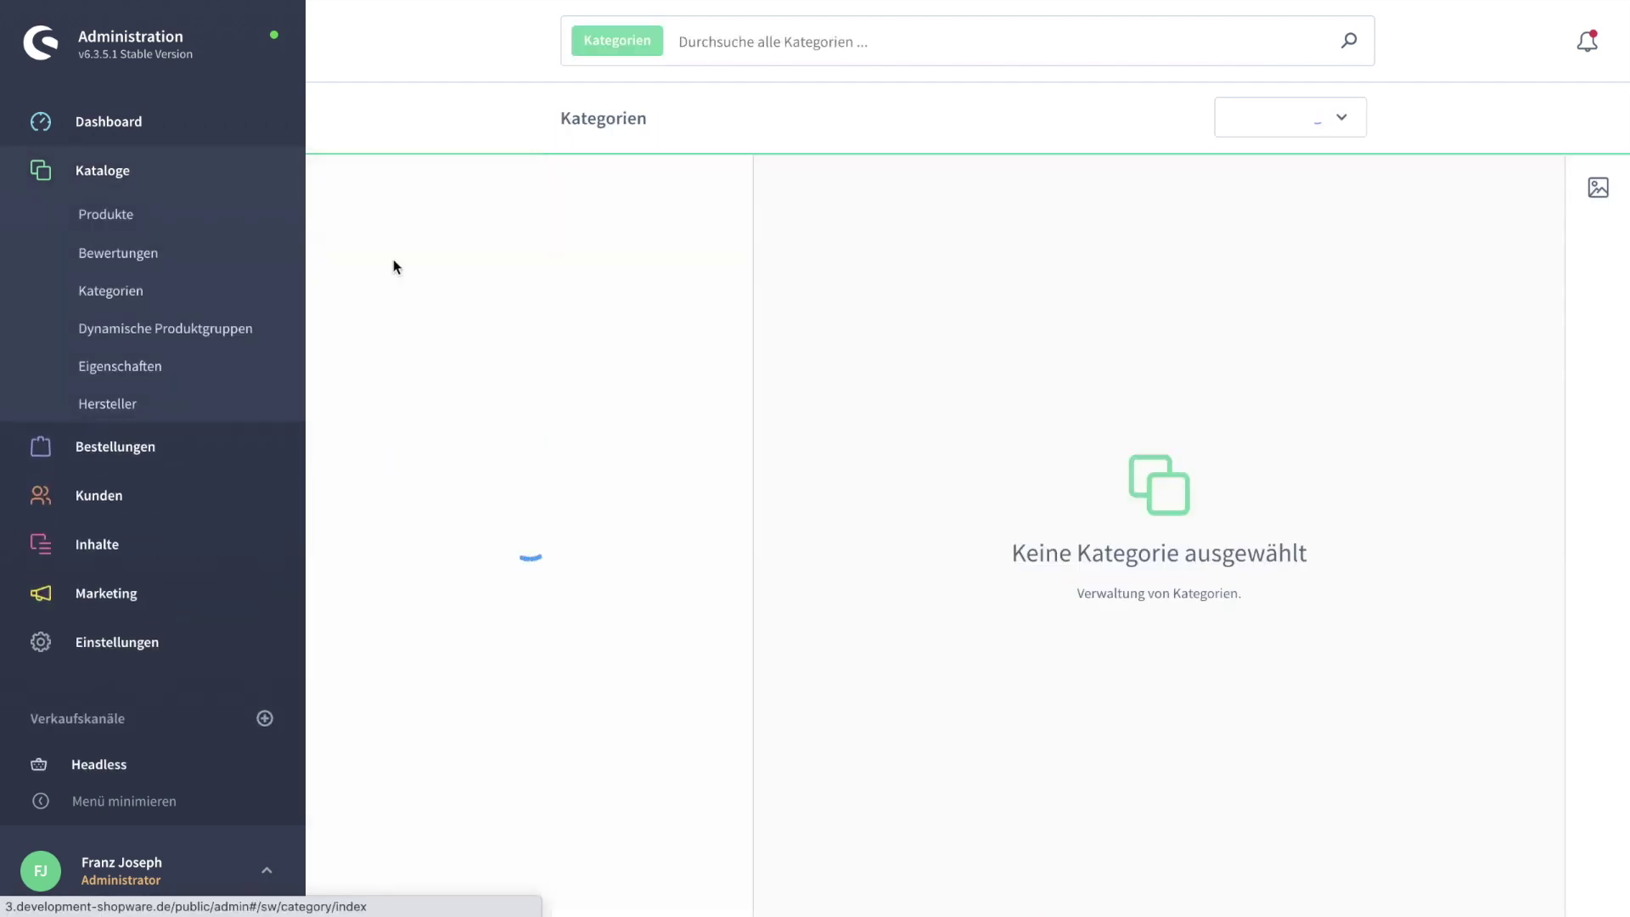
Step: Add a new 'Schuhe' subcategory under Katalog #1
left_click(344, 269)
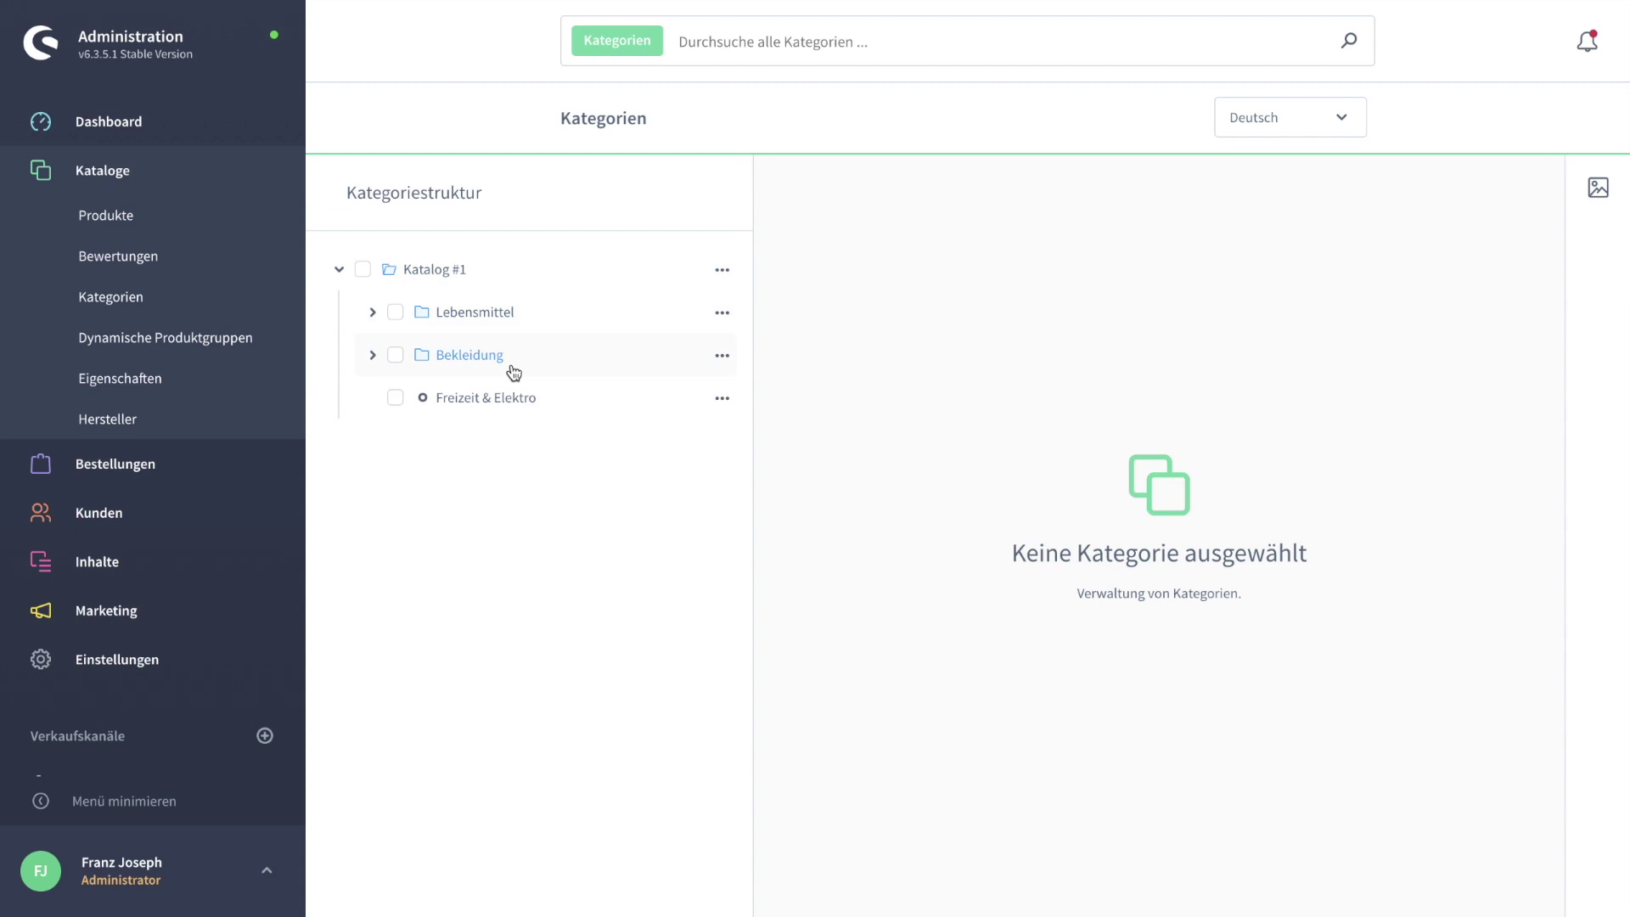
left_click(722, 269)
left_click(650, 369)
type("Schuhe")
left_click(674, 440)
Step: Add a 'Sneakers' subcategory under Schuhe, then open Schuhe and set it active
left_click(711, 445)
left_click(670, 538)
type("Sneakers")
key("Return")
left_click(589, 438)
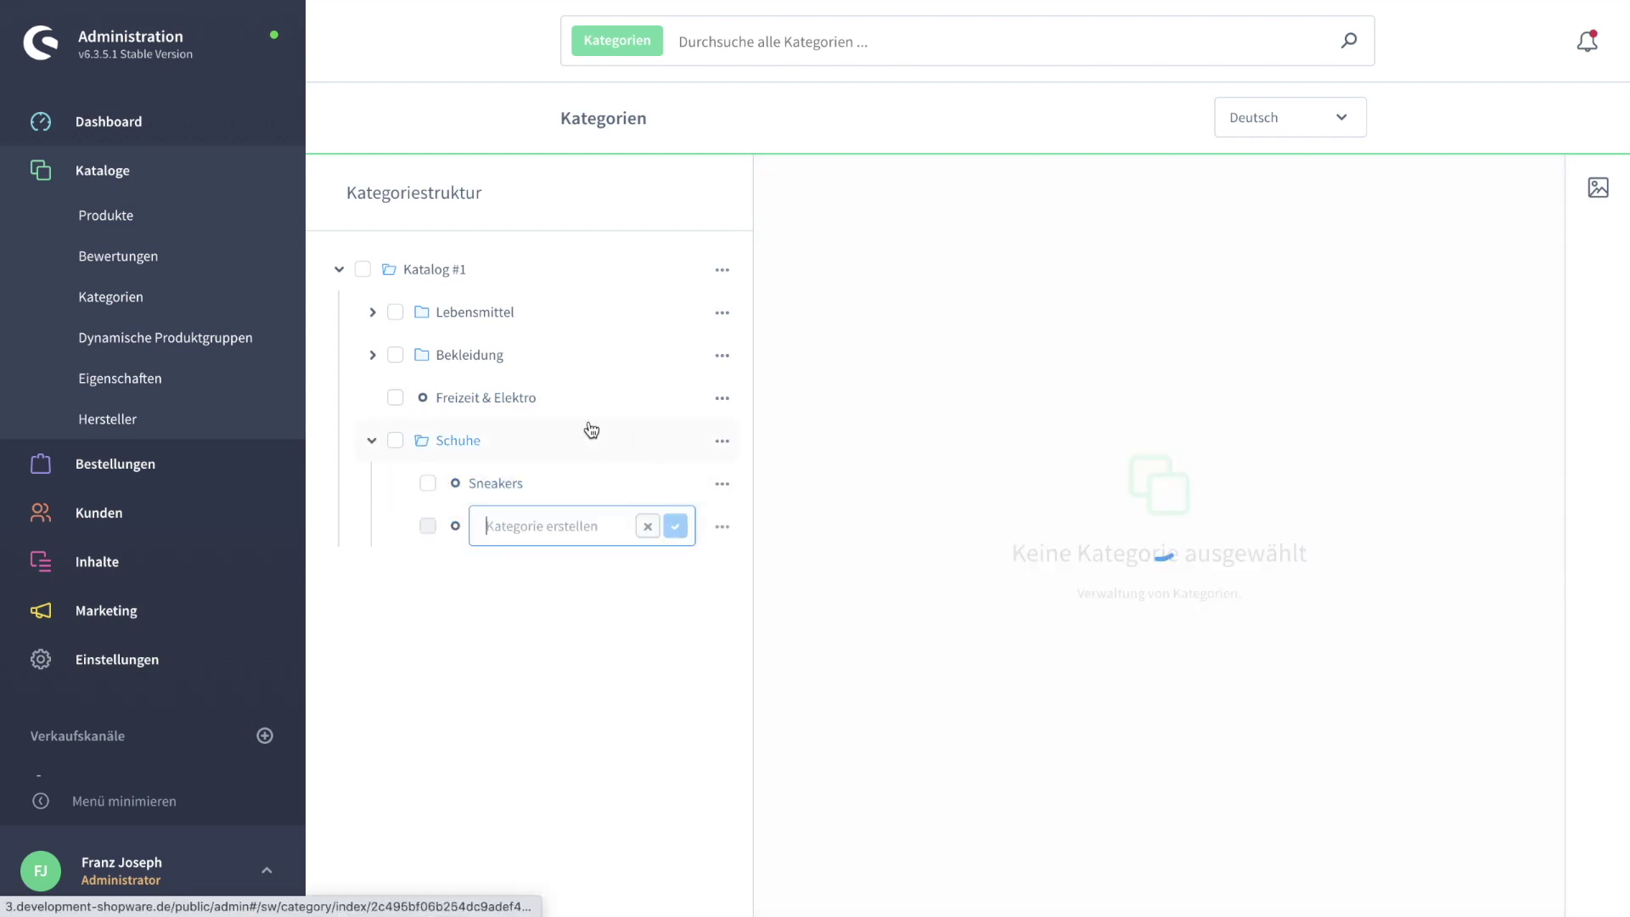
left_click(1187, 411)
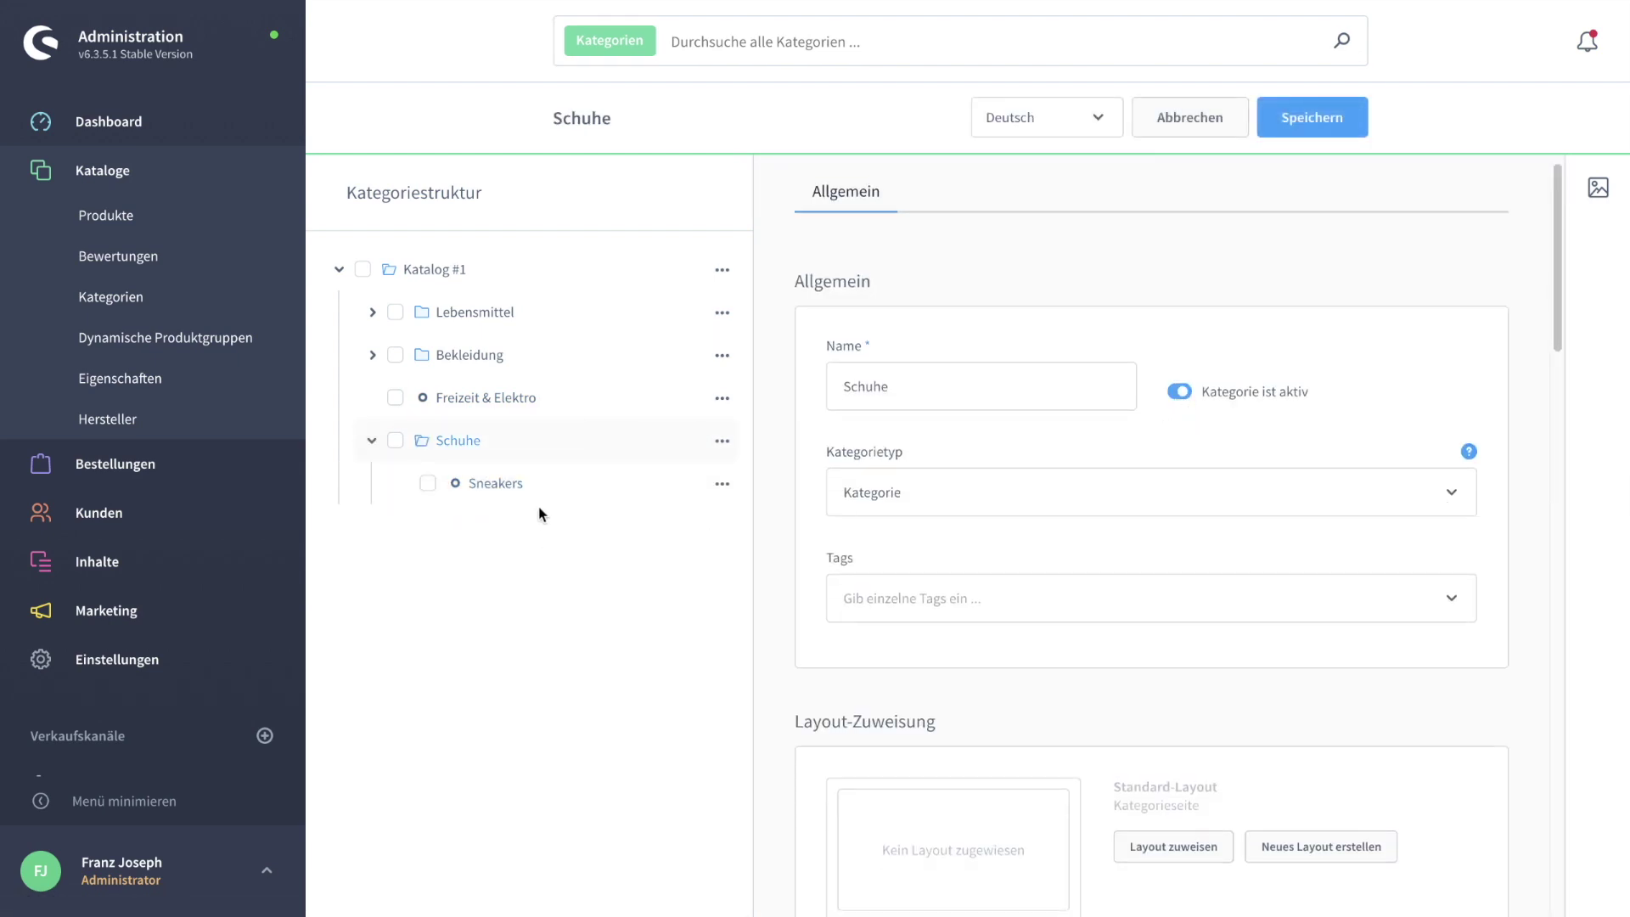
Step: Assign the existing 'Test' layout to the Sneakers category
left_click(501, 483)
scroll(982, 574, "down", 4)
left_click(1142, 525)
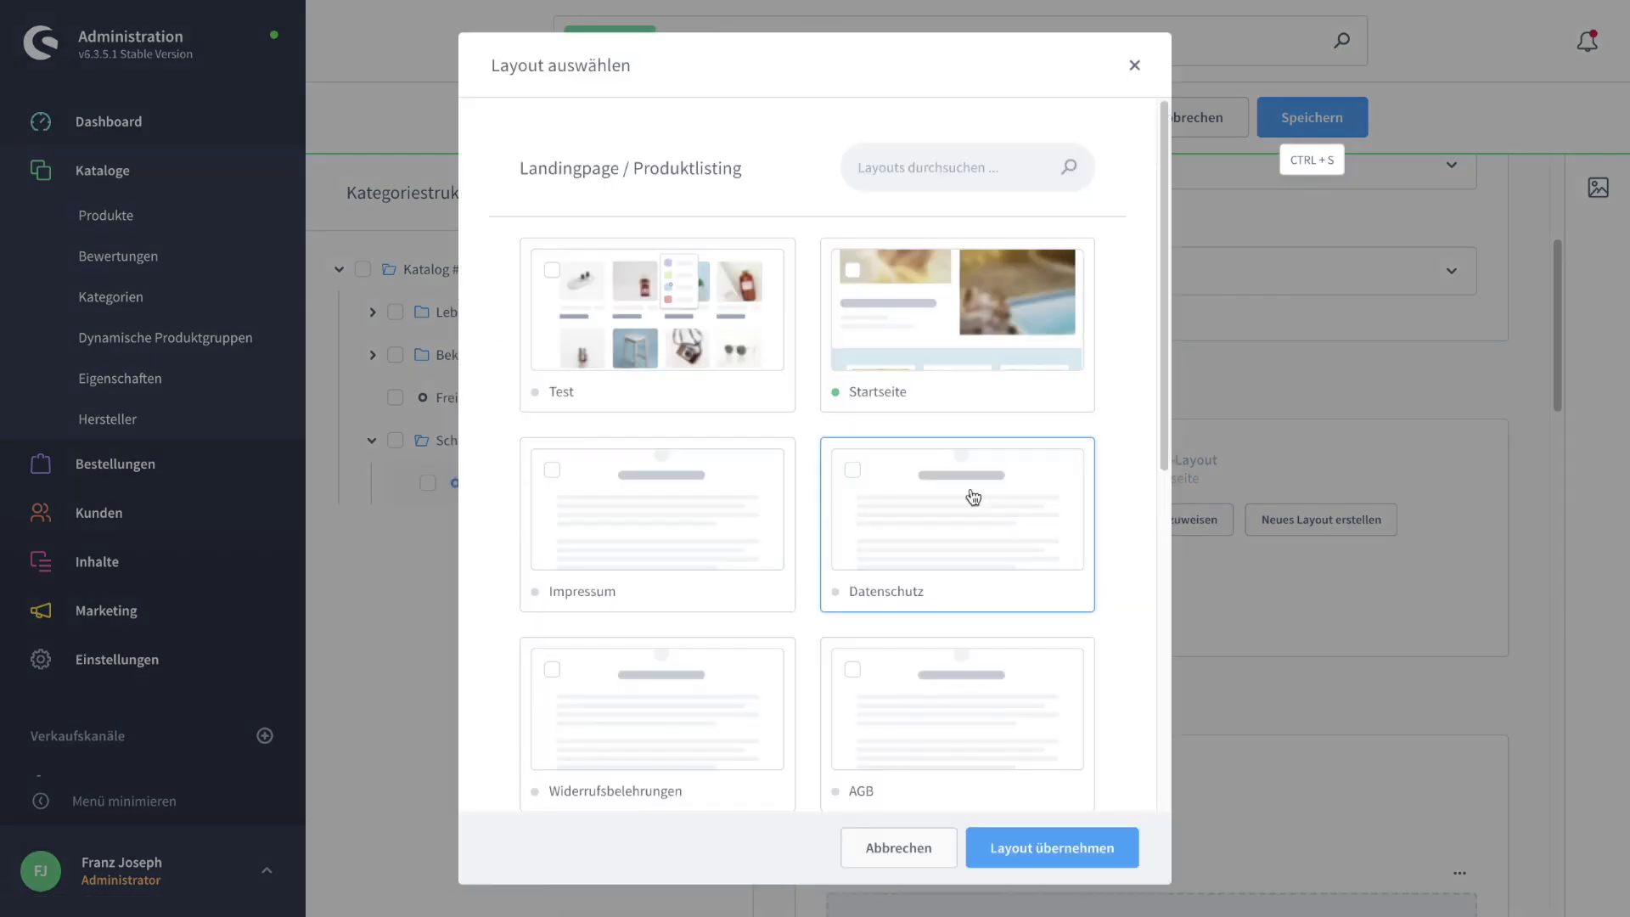
left_click(643, 348)
left_click(1030, 844)
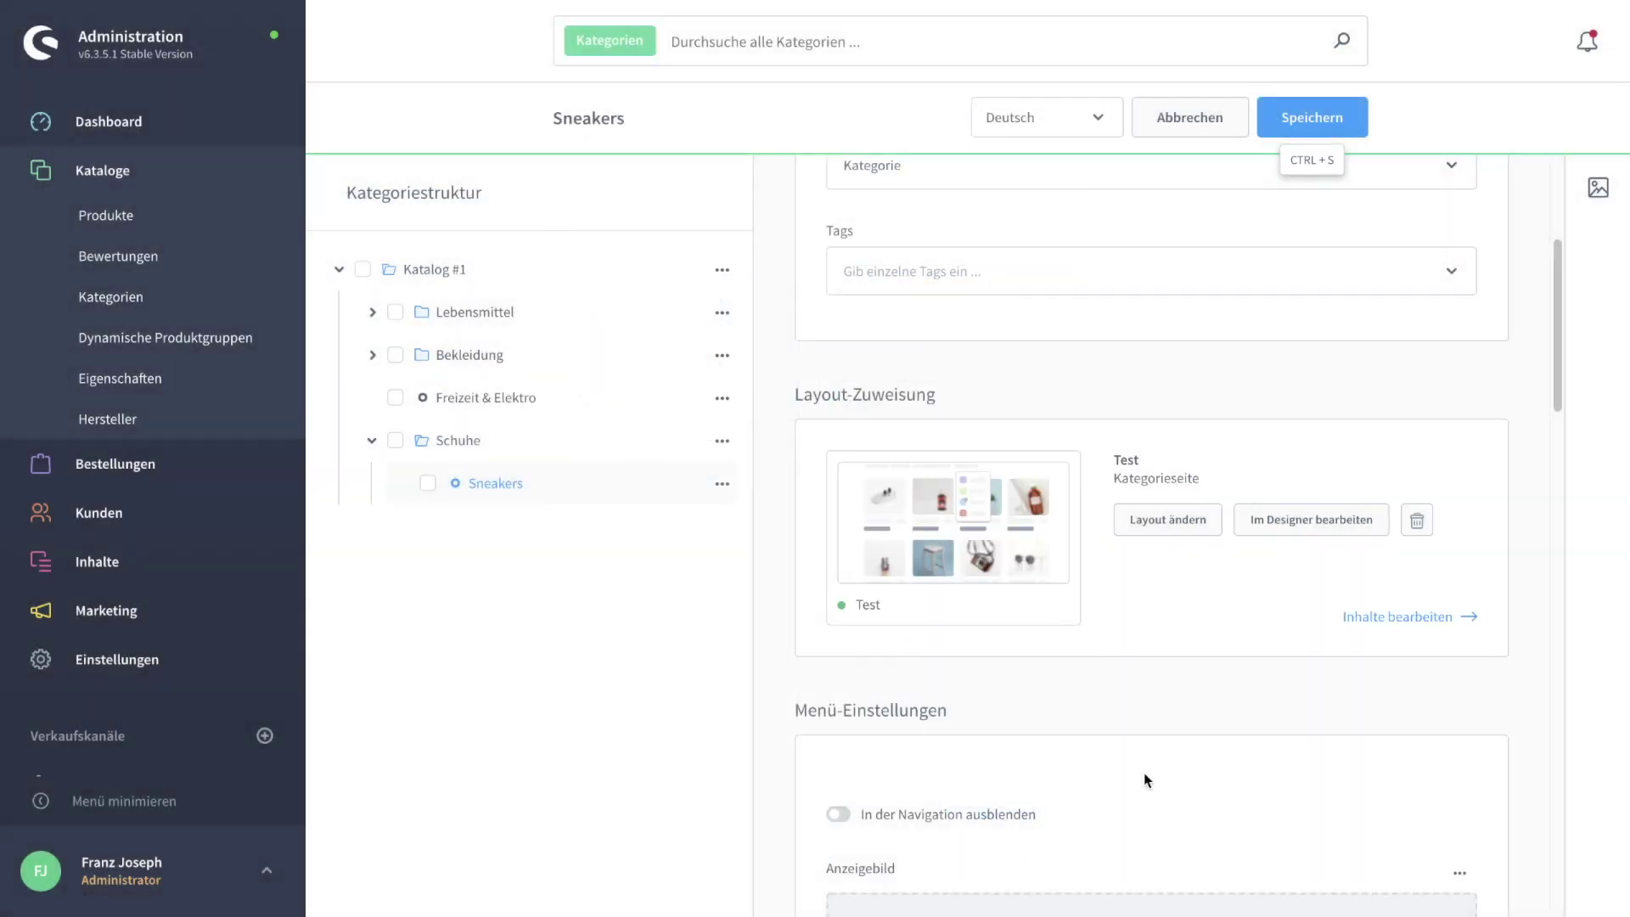
Step: Assign the product Sneaker 'Destructor' in weiß to Sneakers and save the category
scroll(1475, 596, "down", 1)
scroll(1475, 596, "down", 10)
left_click(1270, 587)
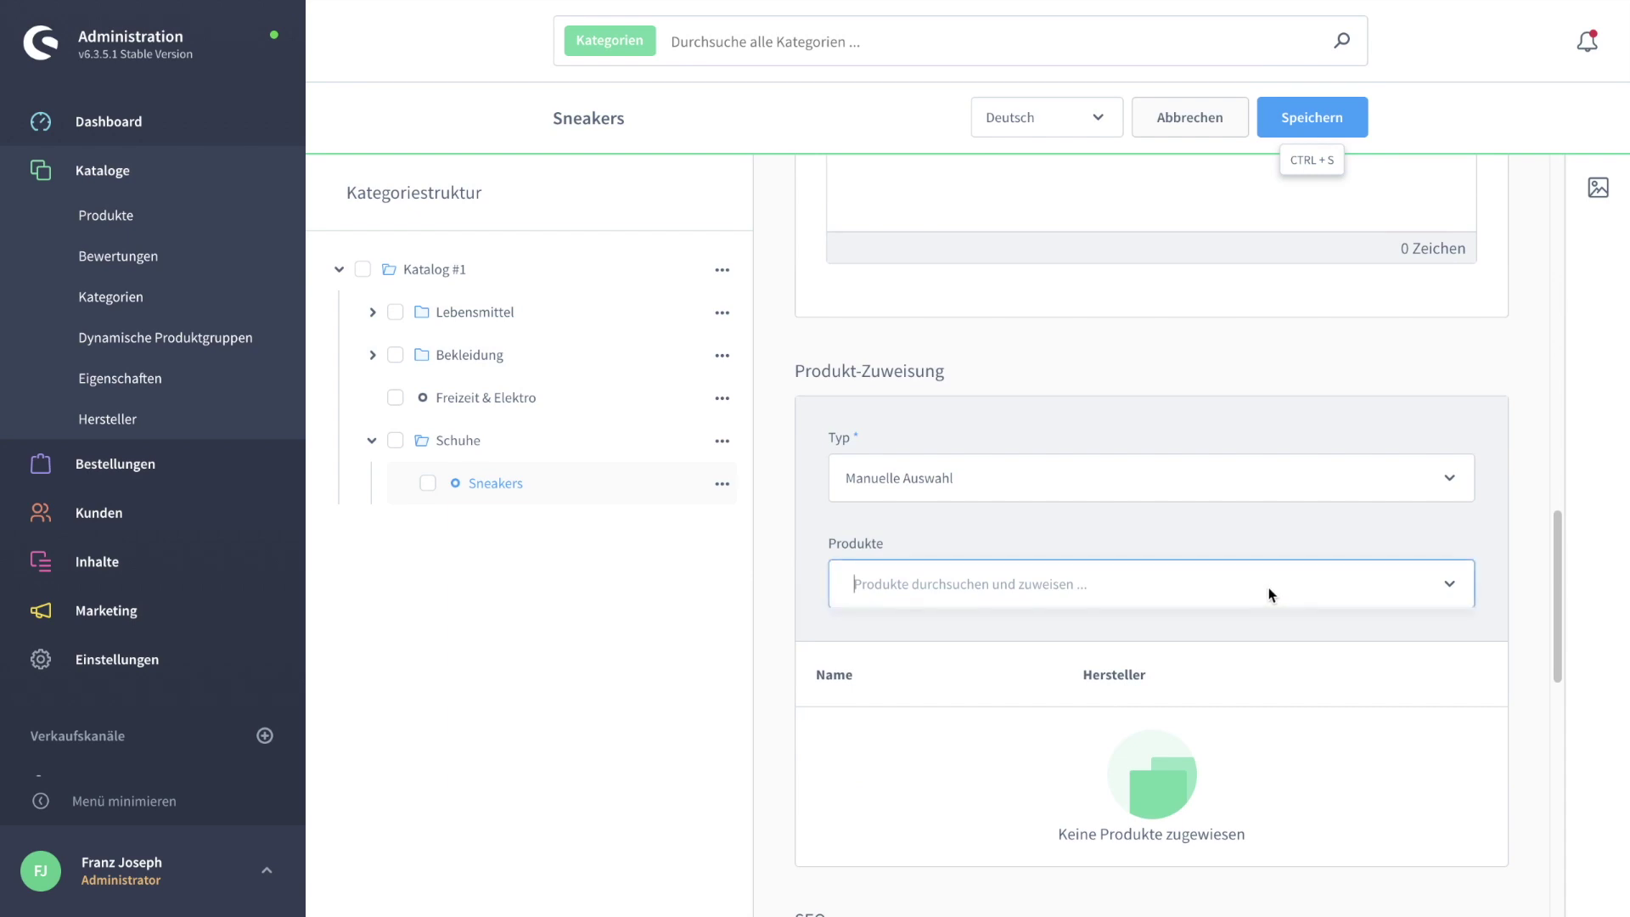
scroll(1037, 745, "down", 1)
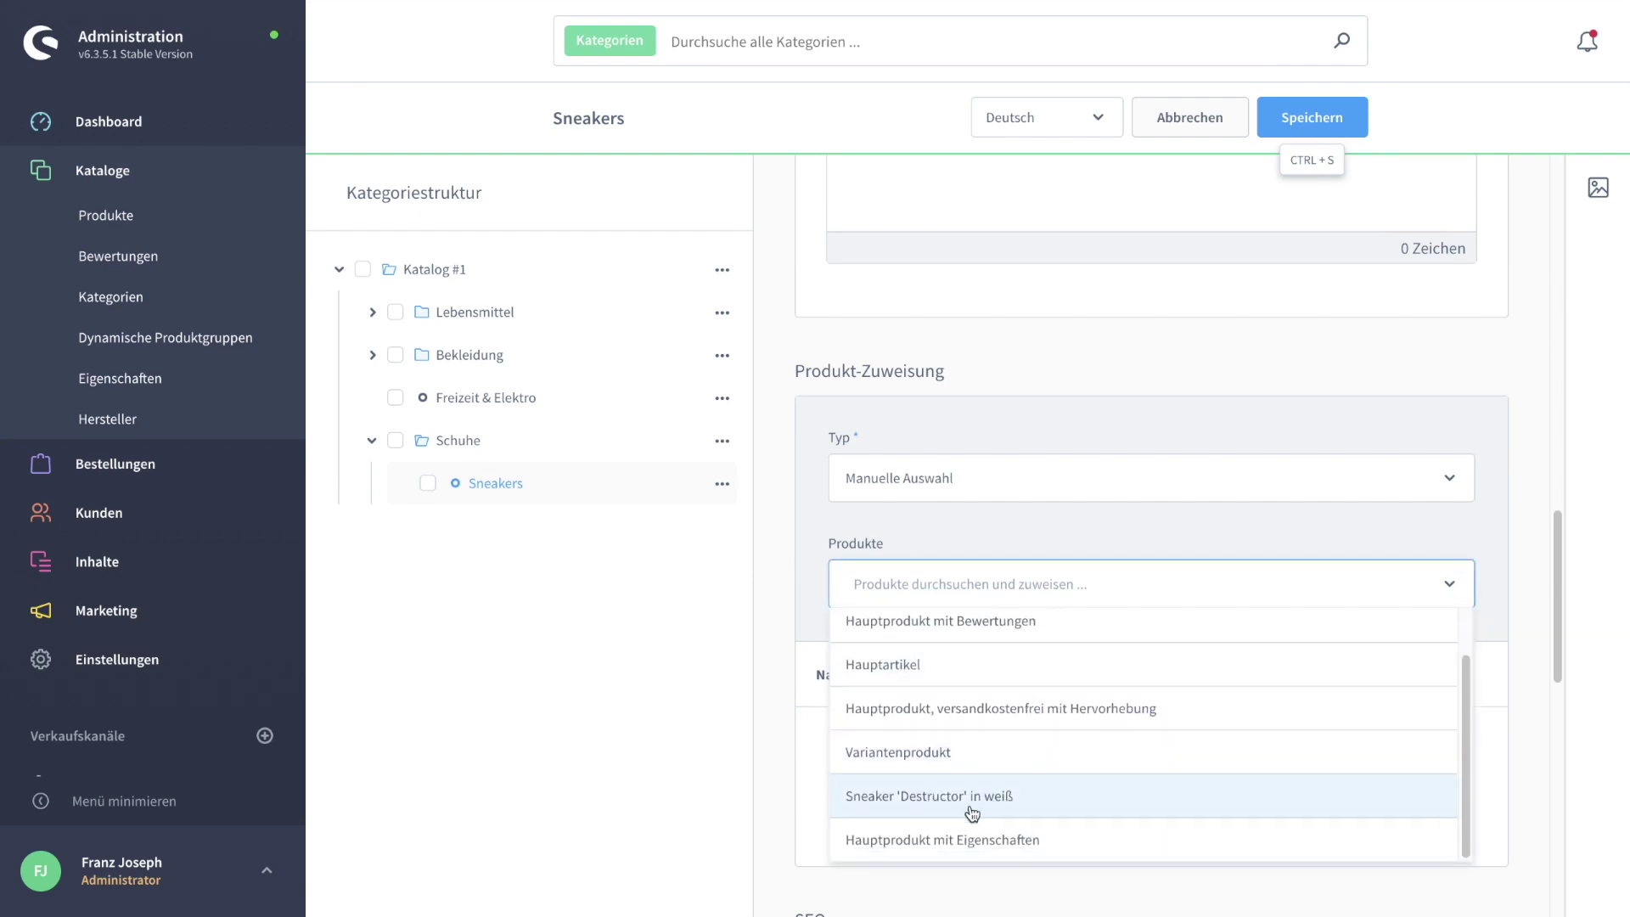
left_click(1120, 781)
left_click(1530, 579)
scroll(1347, 589, "down", 2)
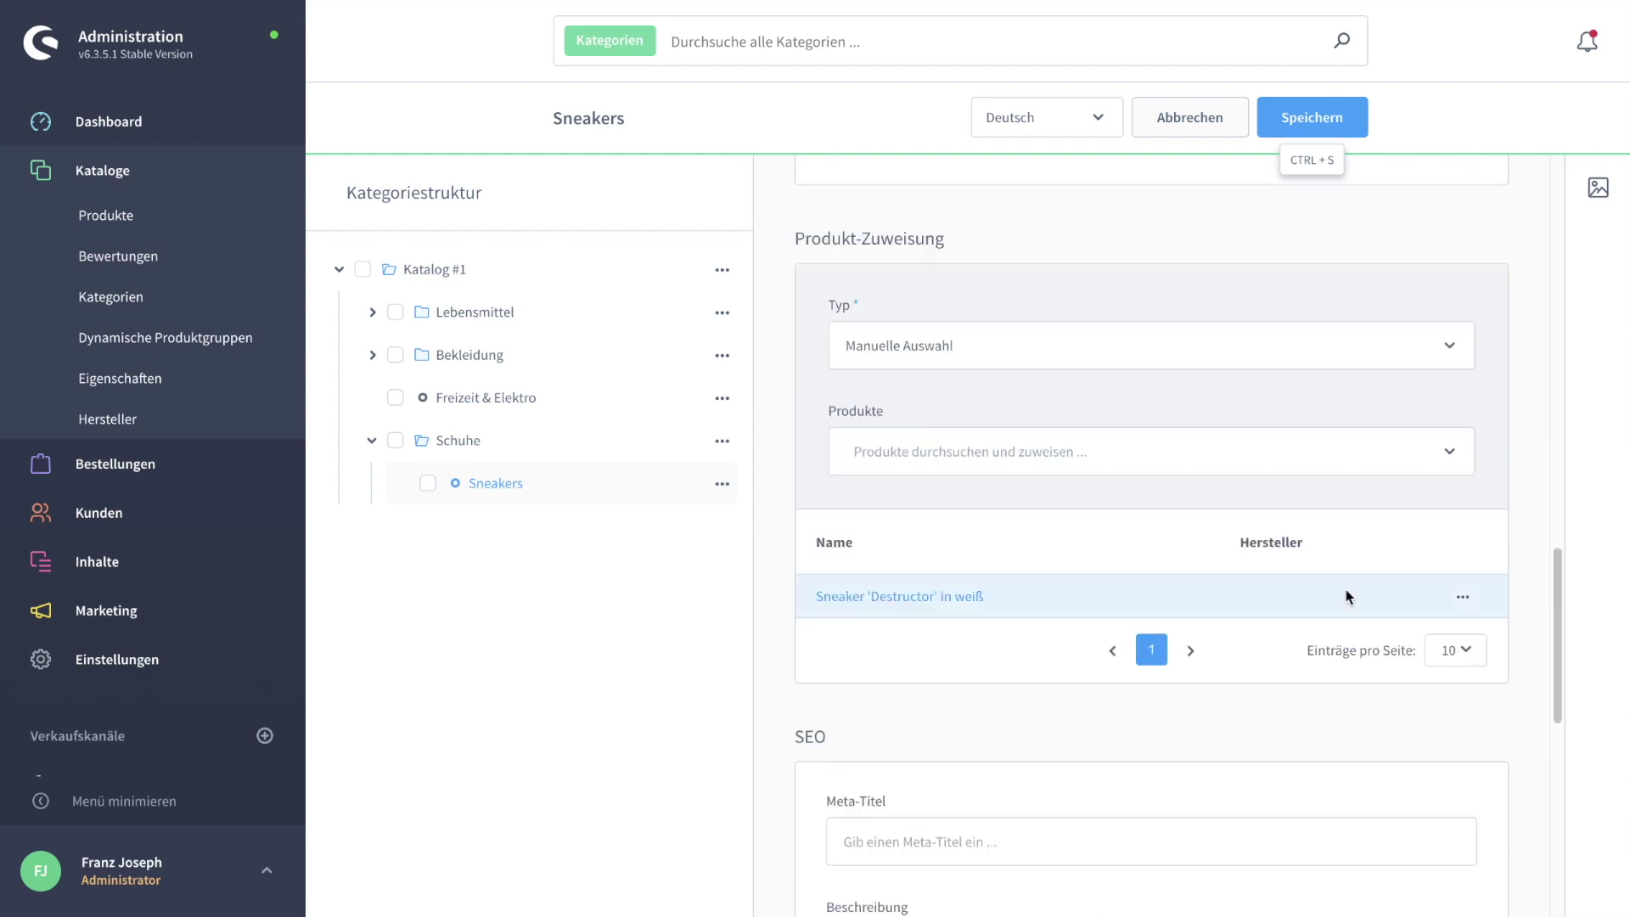
scroll(1468, 558, "down", 10)
scroll(1468, 558, "up", 7)
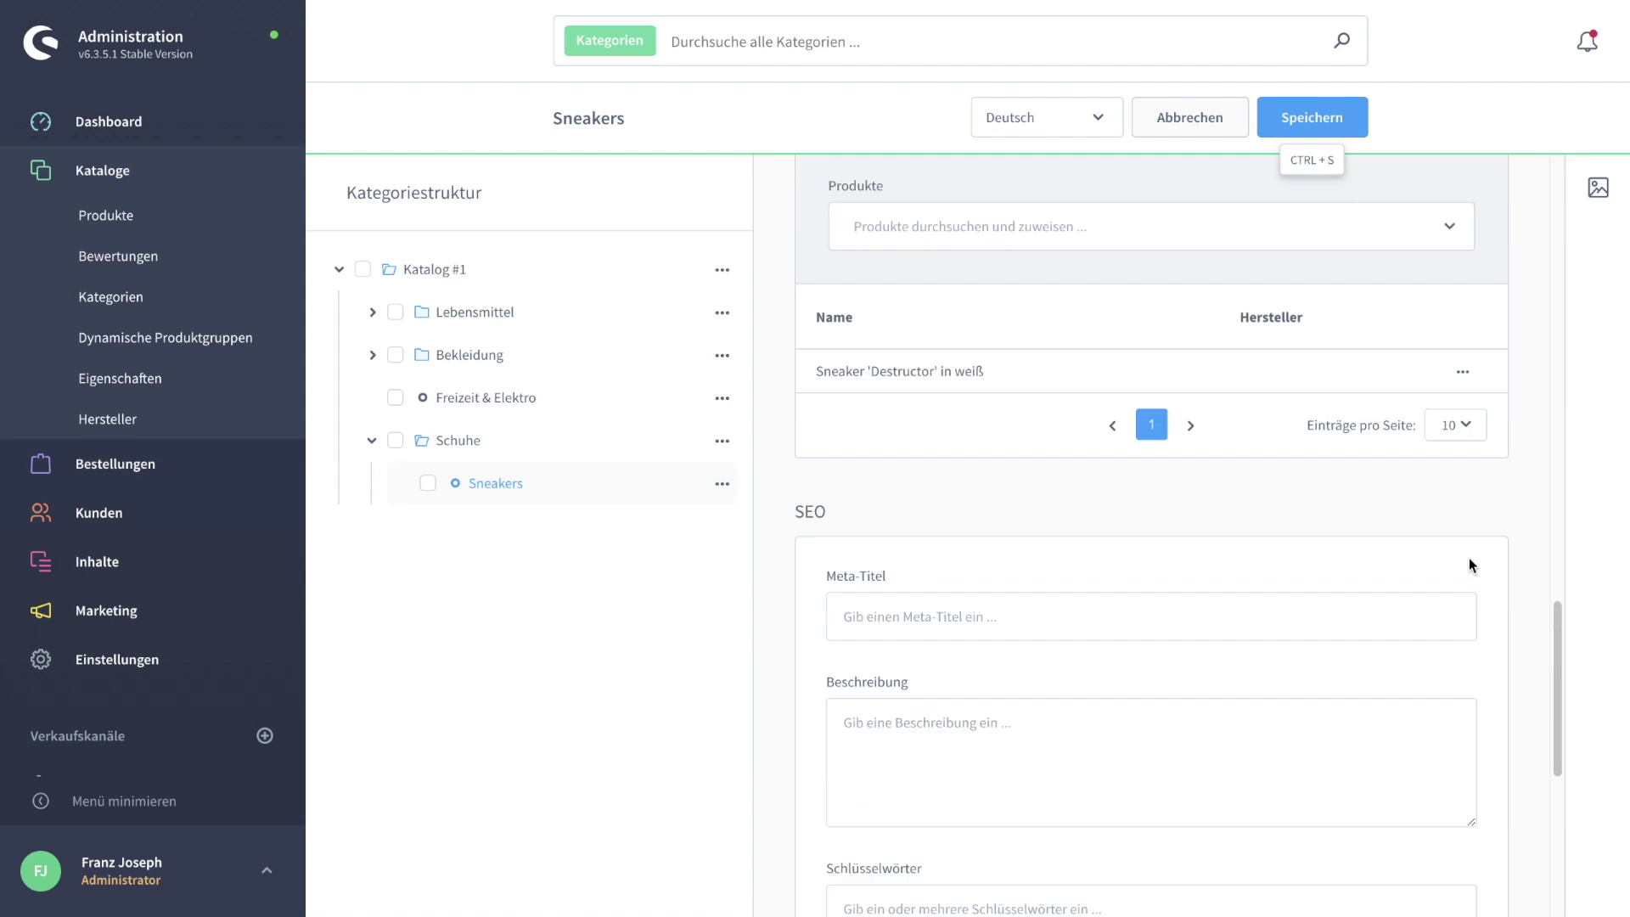
scroll(1469, 558, "up", 5)
left_click(1315, 126)
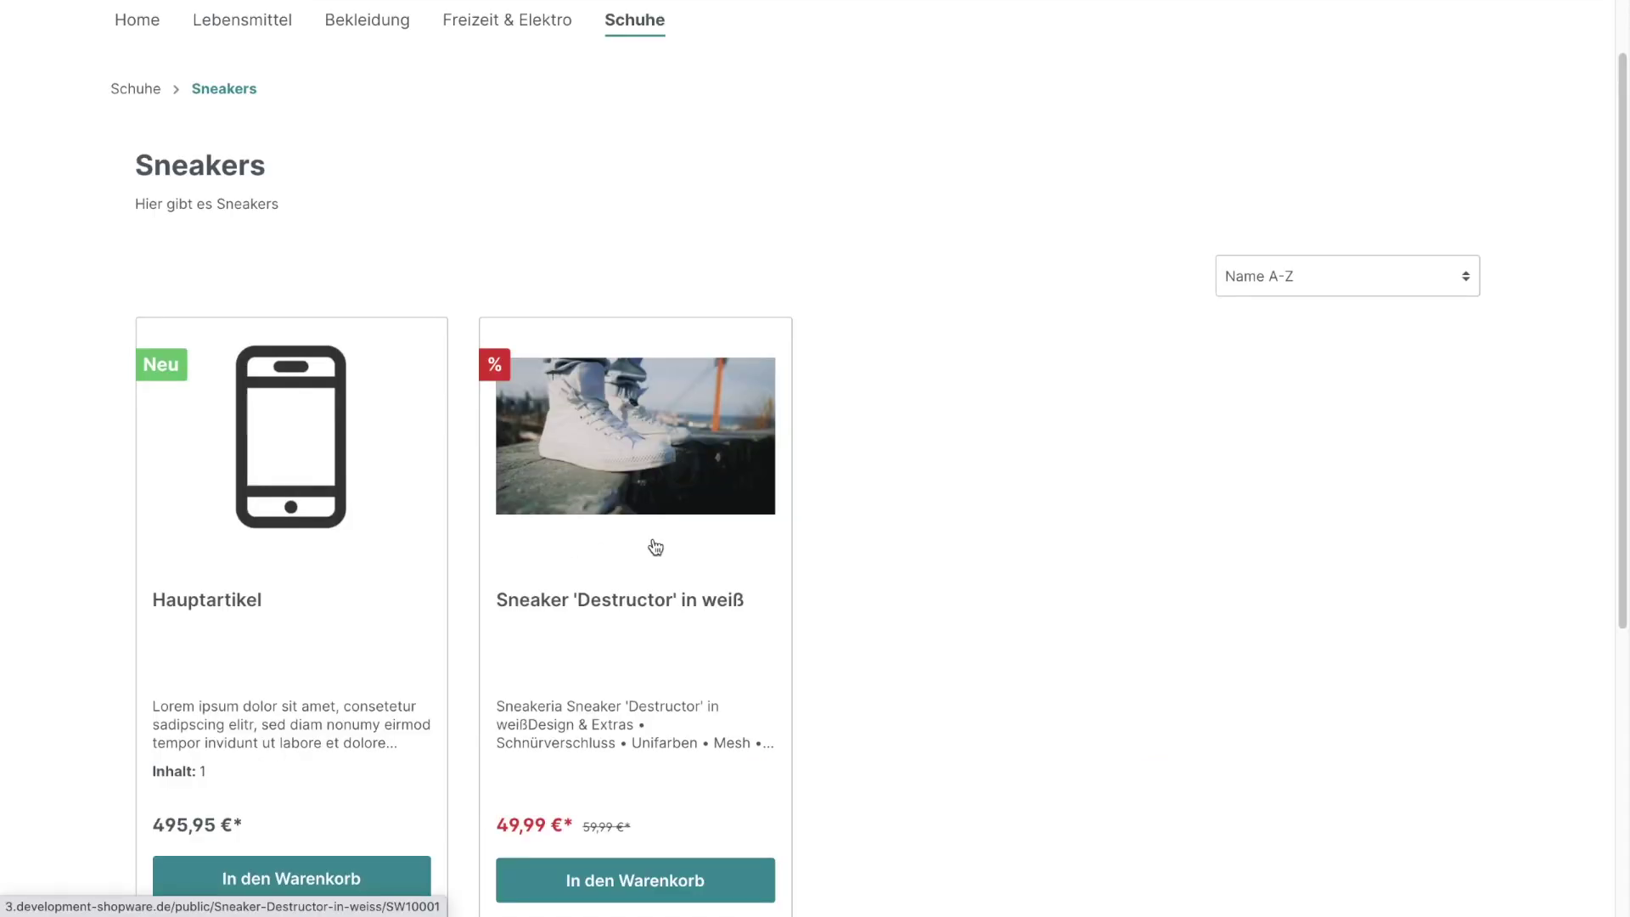
Step: Add the white Destructor sneaker to the cart and proceed to checkout
scroll(645, 517, "down", 3)
left_click(661, 678)
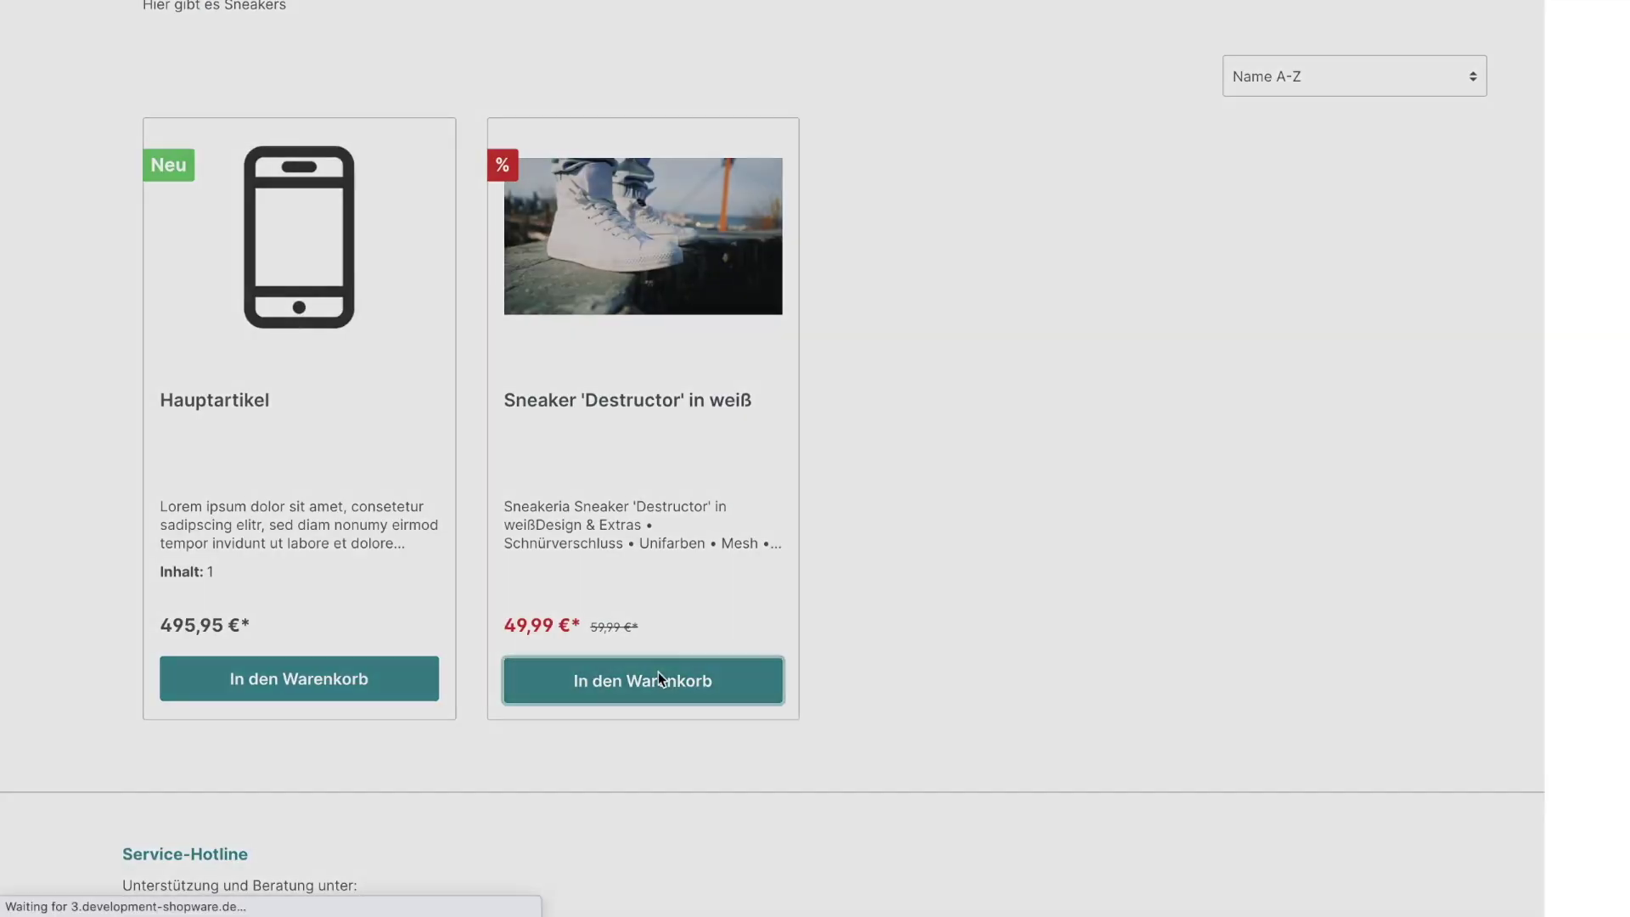
left_click(1377, 552)
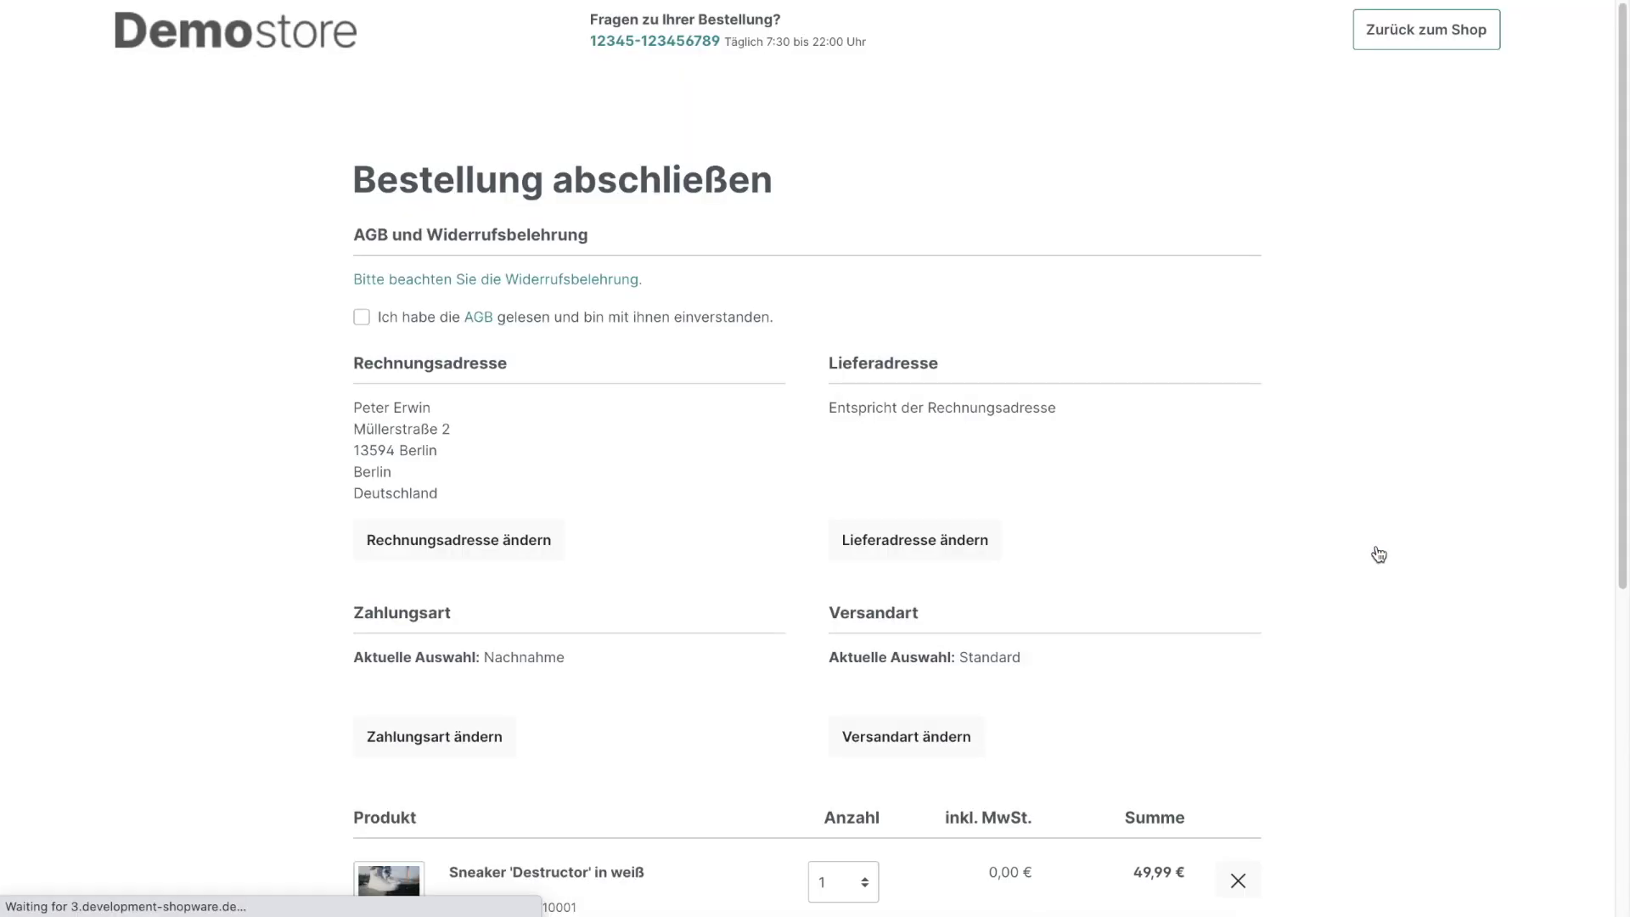
Step: Accept the AGB, check Nachnahme payment and Standard shipping, and submit the order
scroll(981, 380, "down", 1)
left_click(361, 278)
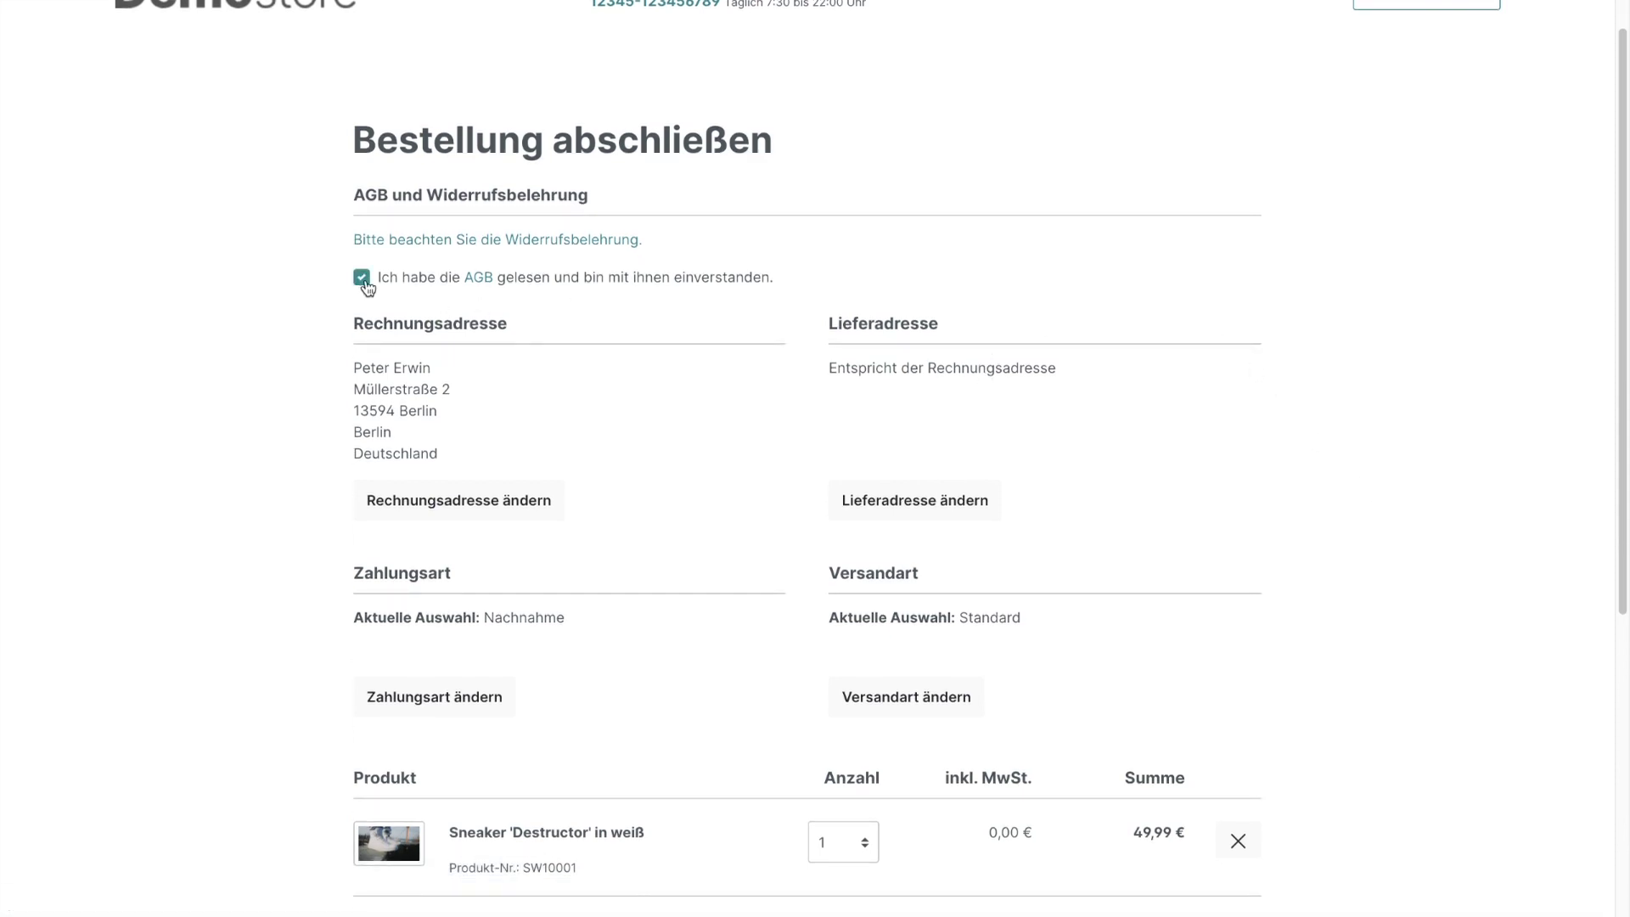
scroll(1121, 496, "down", 4)
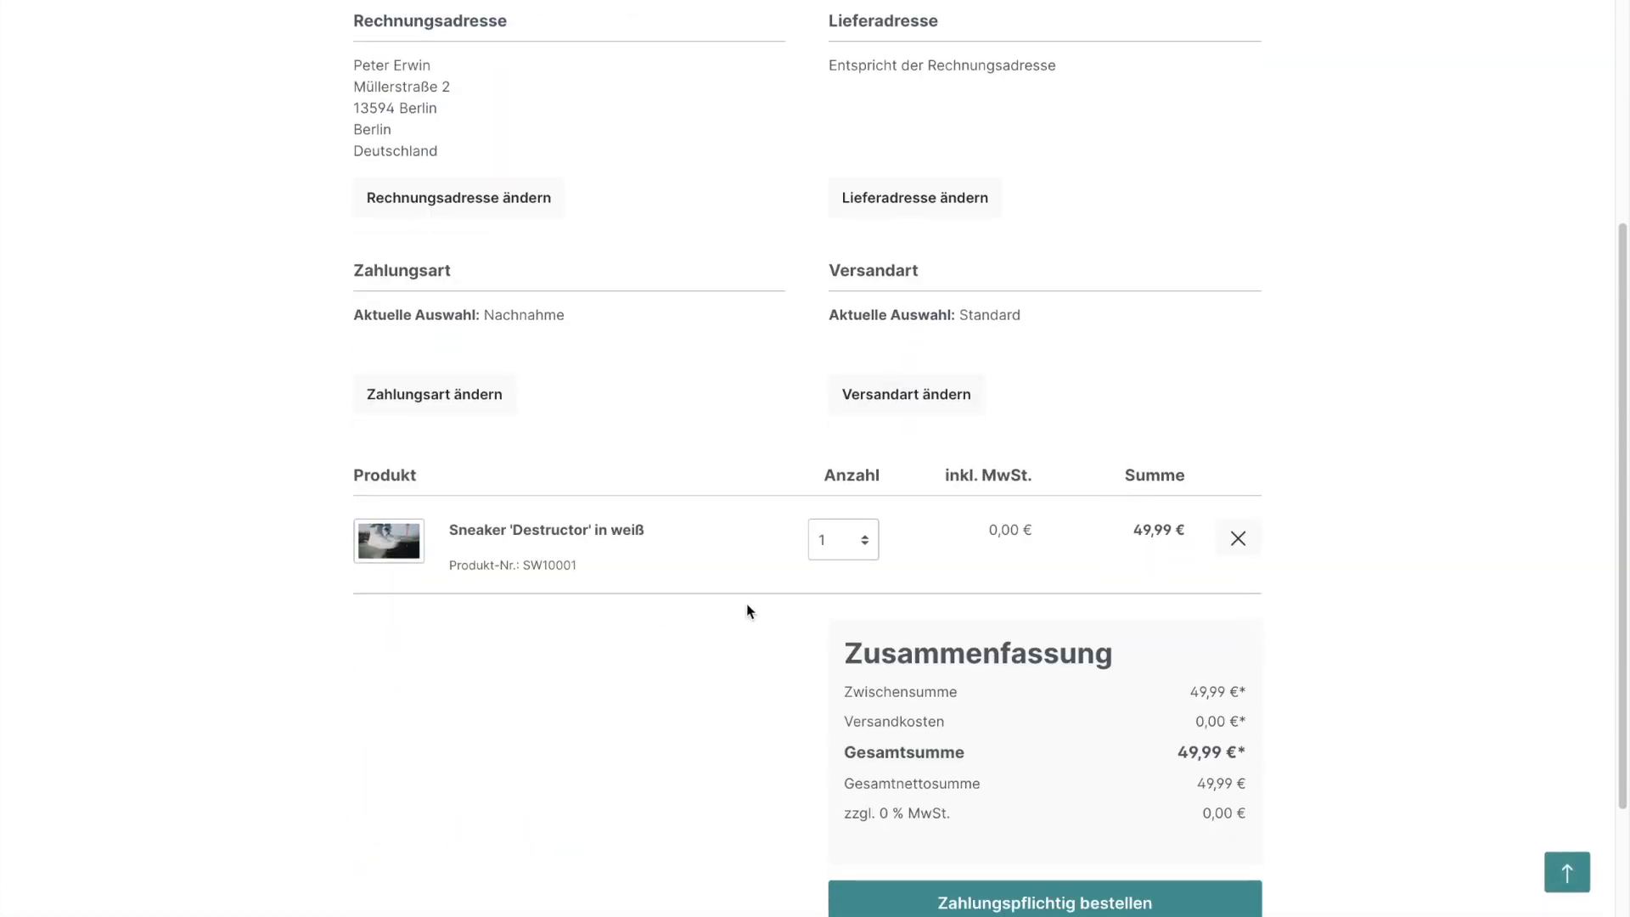
scroll(1192, 494, "down", 2)
scroll(1193, 494, "up", 2)
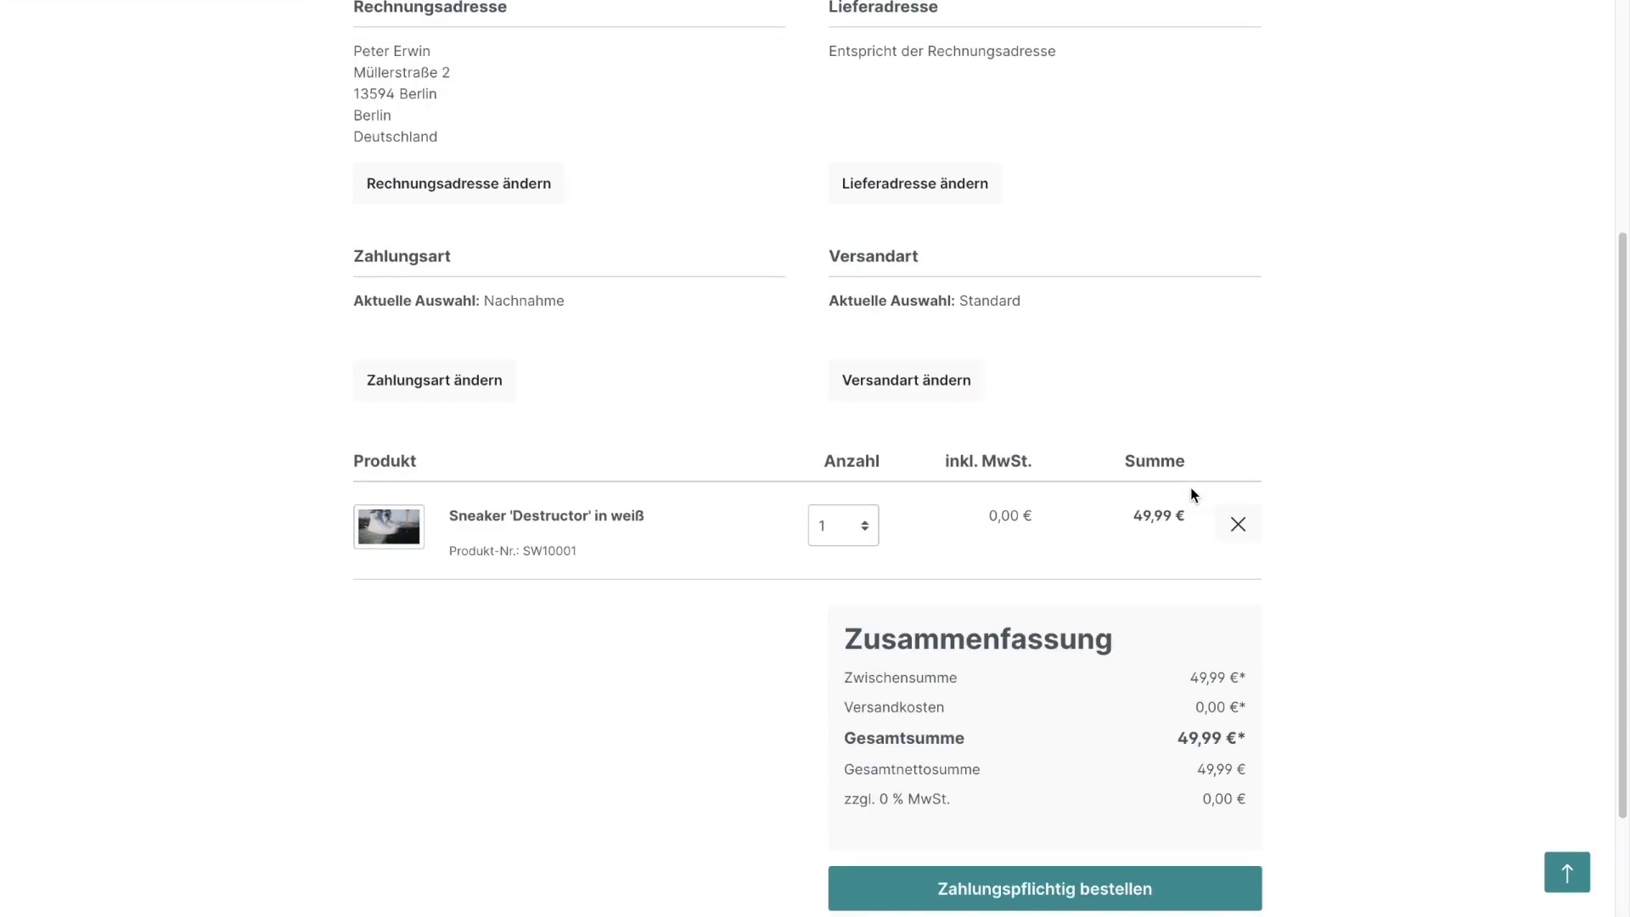
left_click_drag(481, 296, 590, 309)
left_click_drag(1022, 302, 971, 302)
scroll(958, 301, "up", 1)
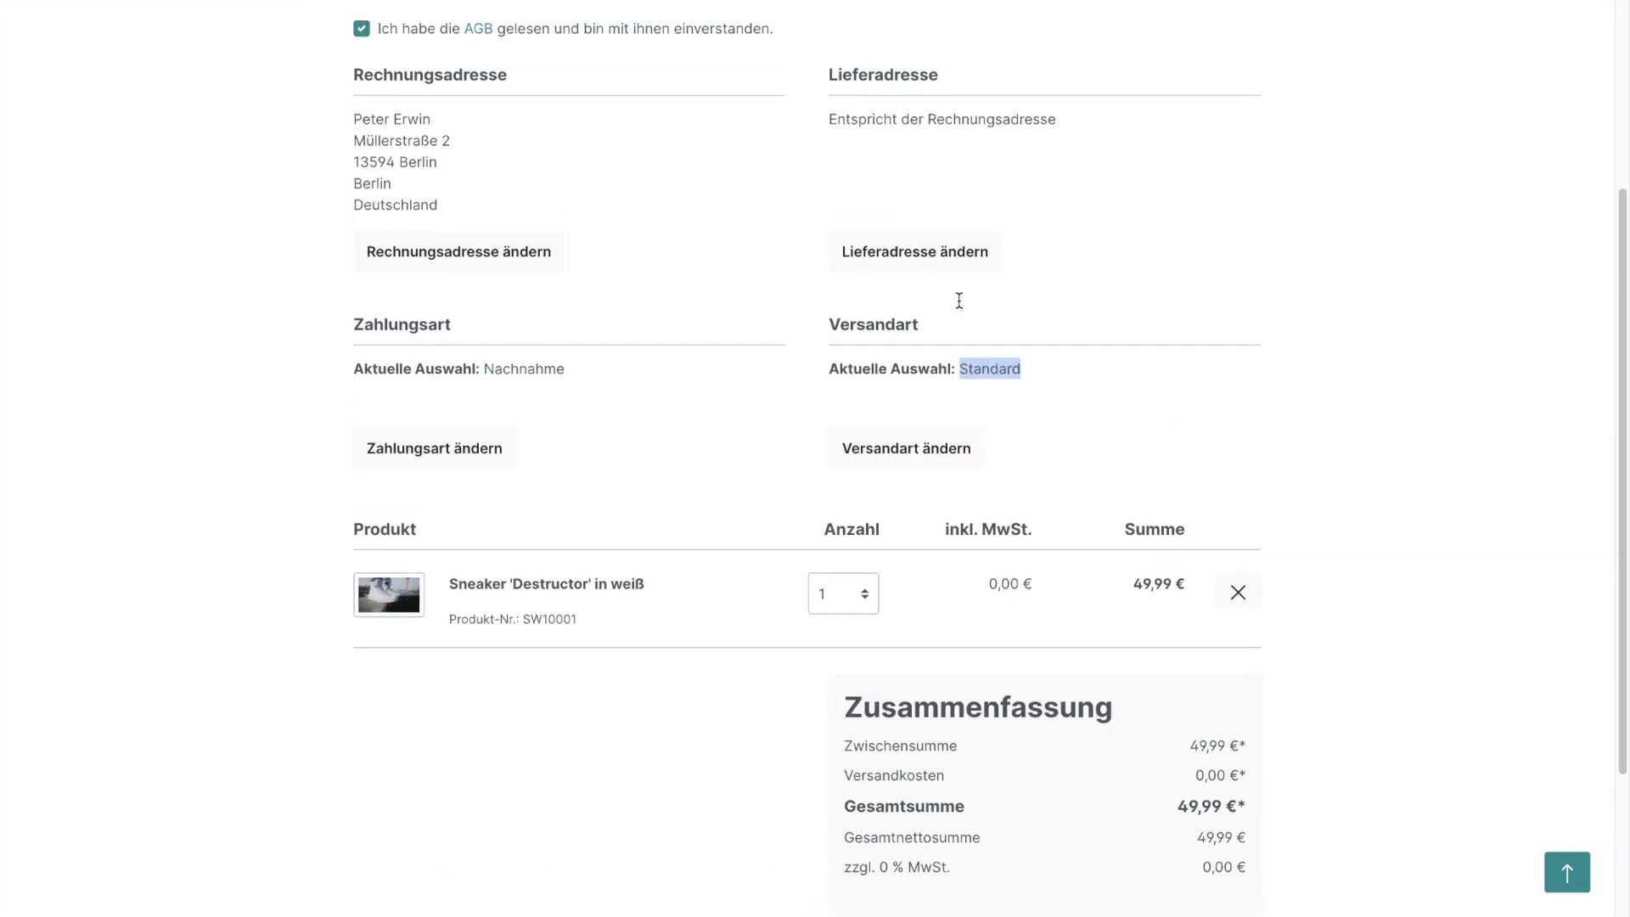
scroll(1358, 504, "down", 3)
left_click(1087, 758)
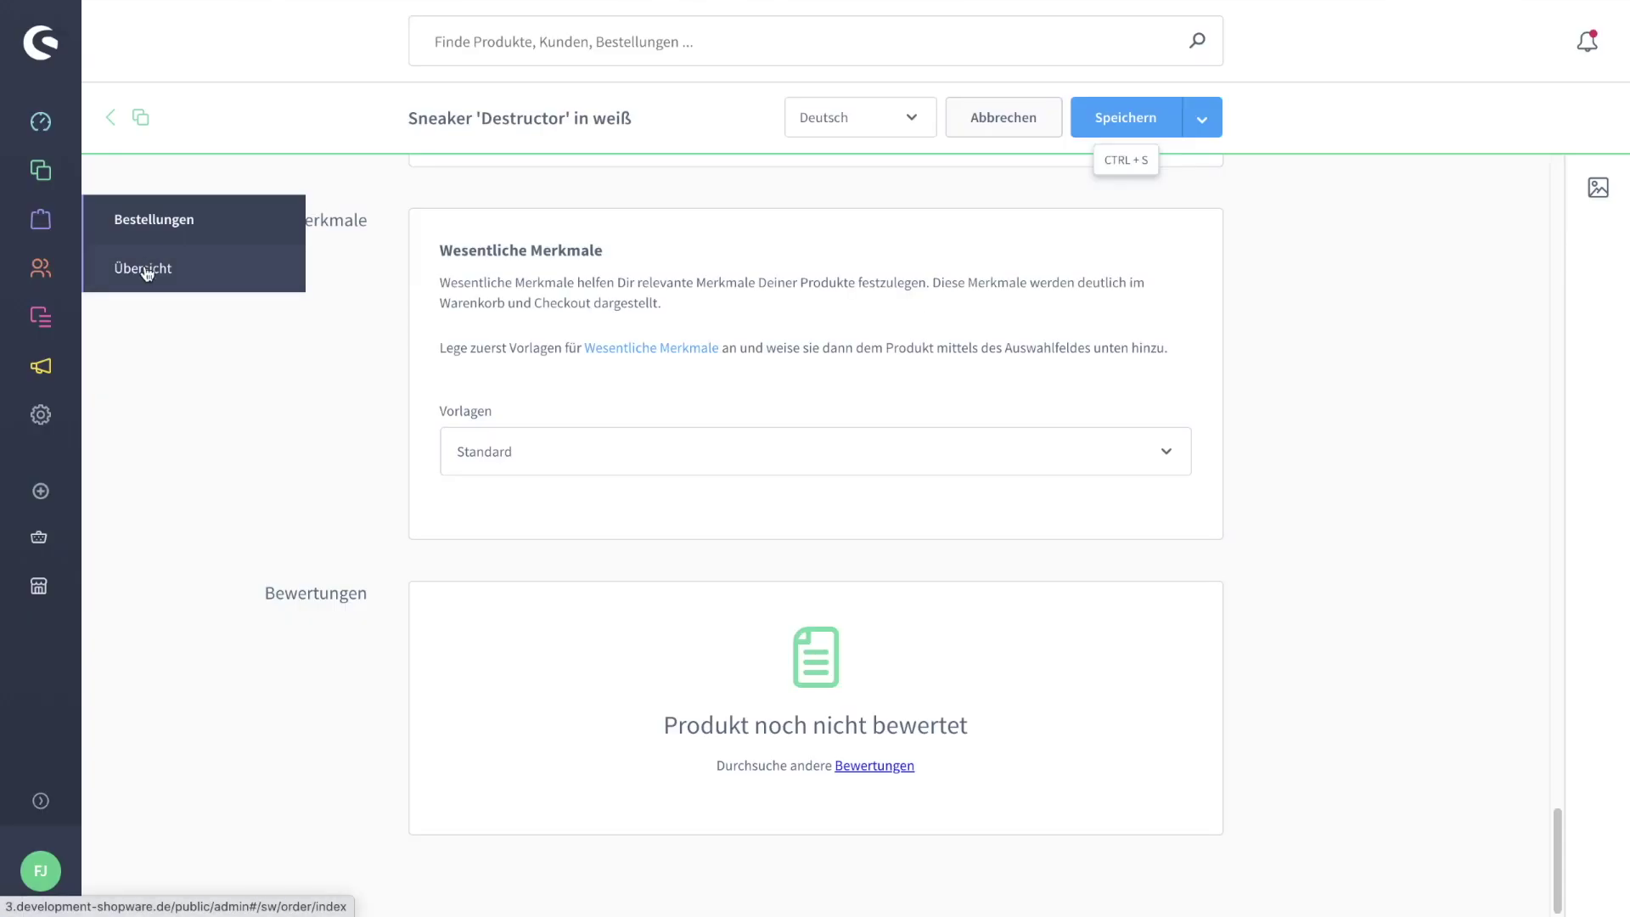
Step: View the order list showing the new 49,99 € order, then open Einstellungen
left_click(144, 269)
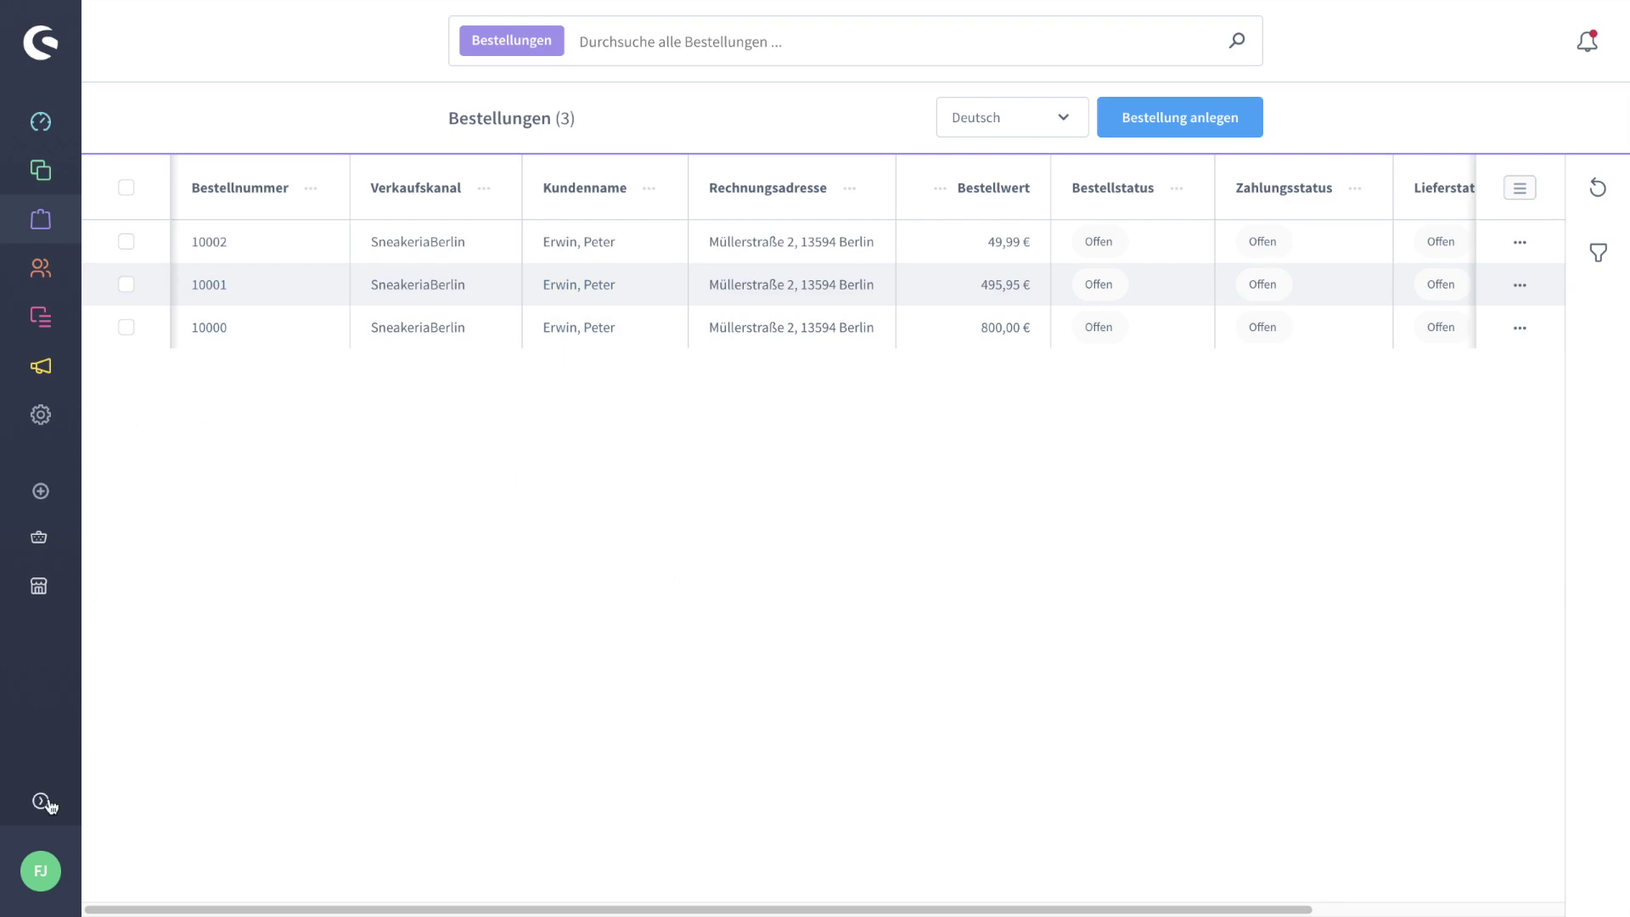
left_click(43, 424)
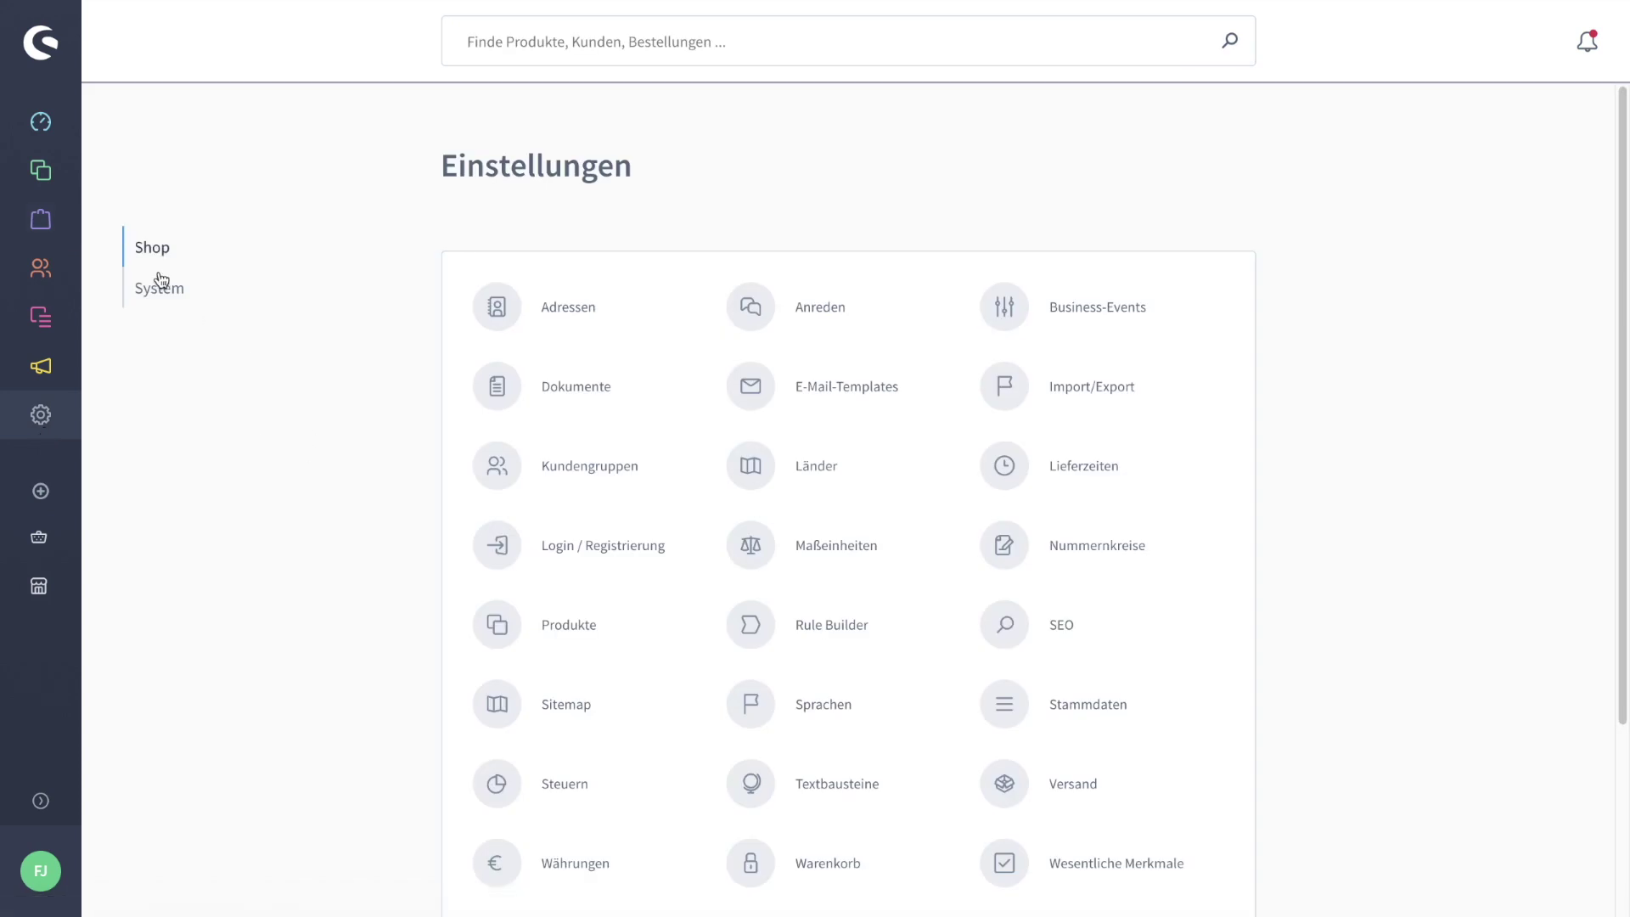
Step: Look through the Versand and Zahlungsarten settings, returning to the Einstellungen overview after each
scroll(324, 538, "down", 3)
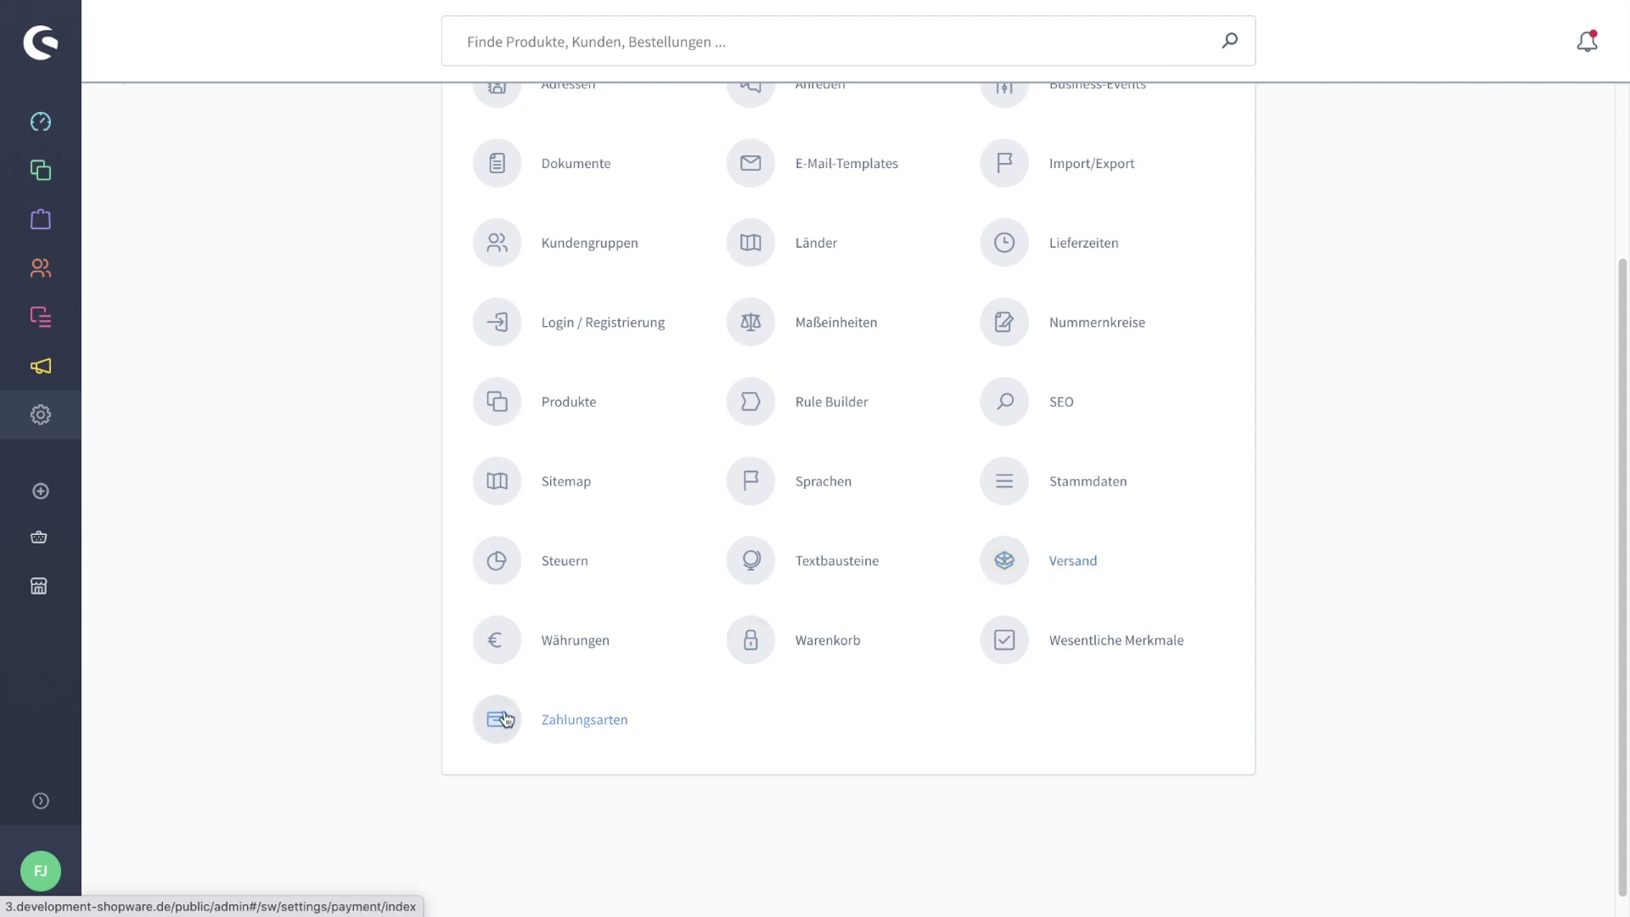
left_click(1030, 569)
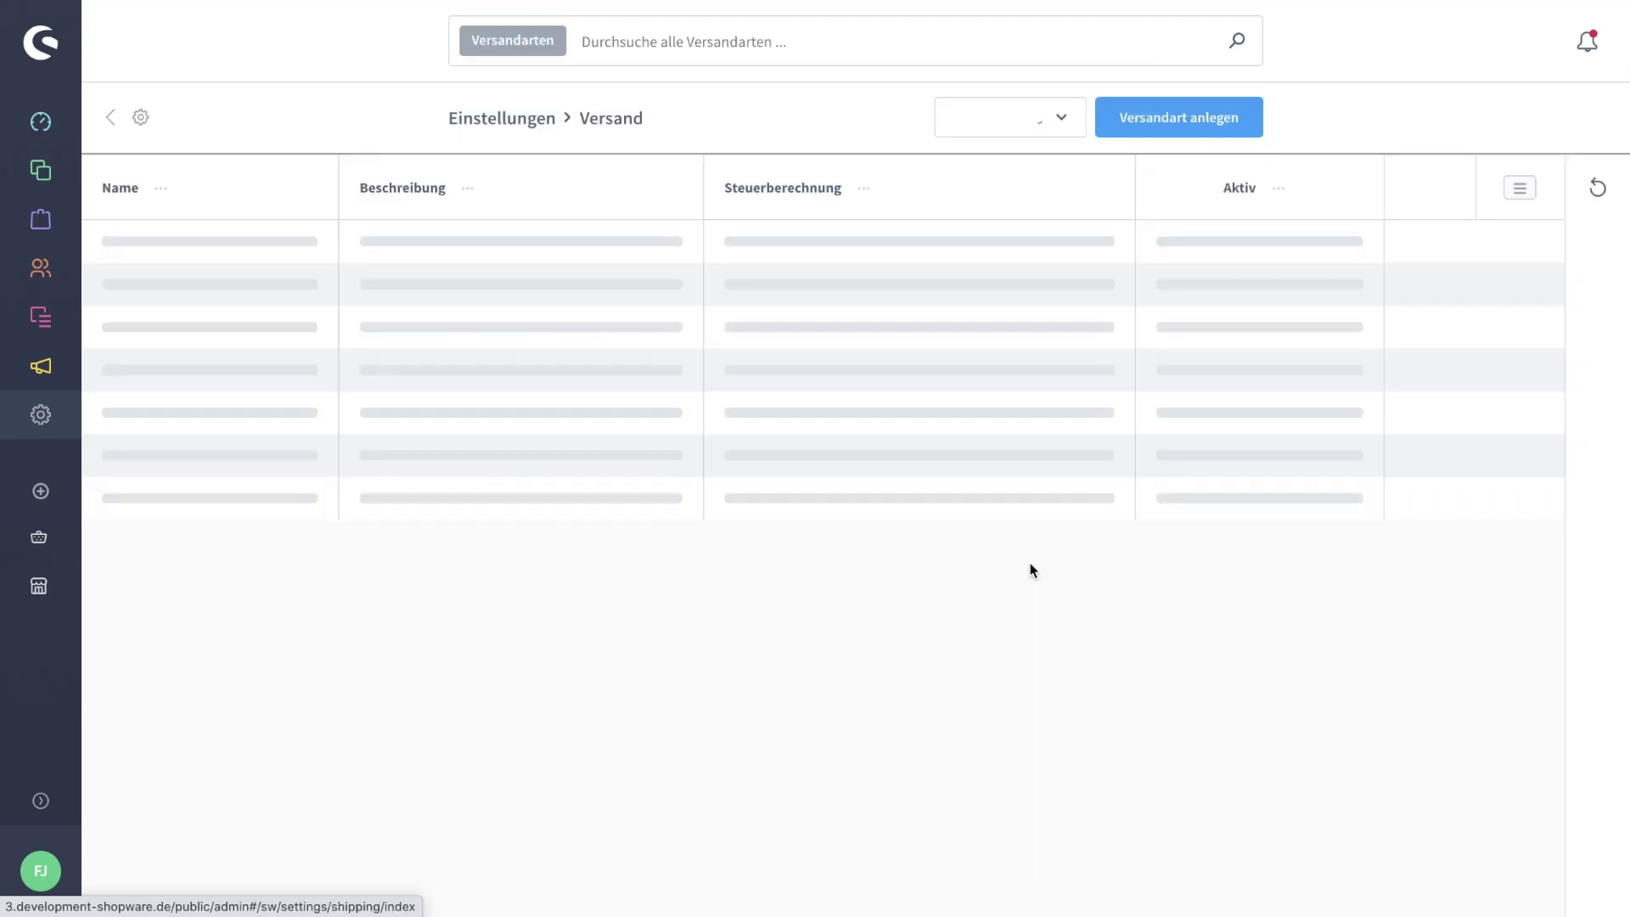
key("alt+Left")
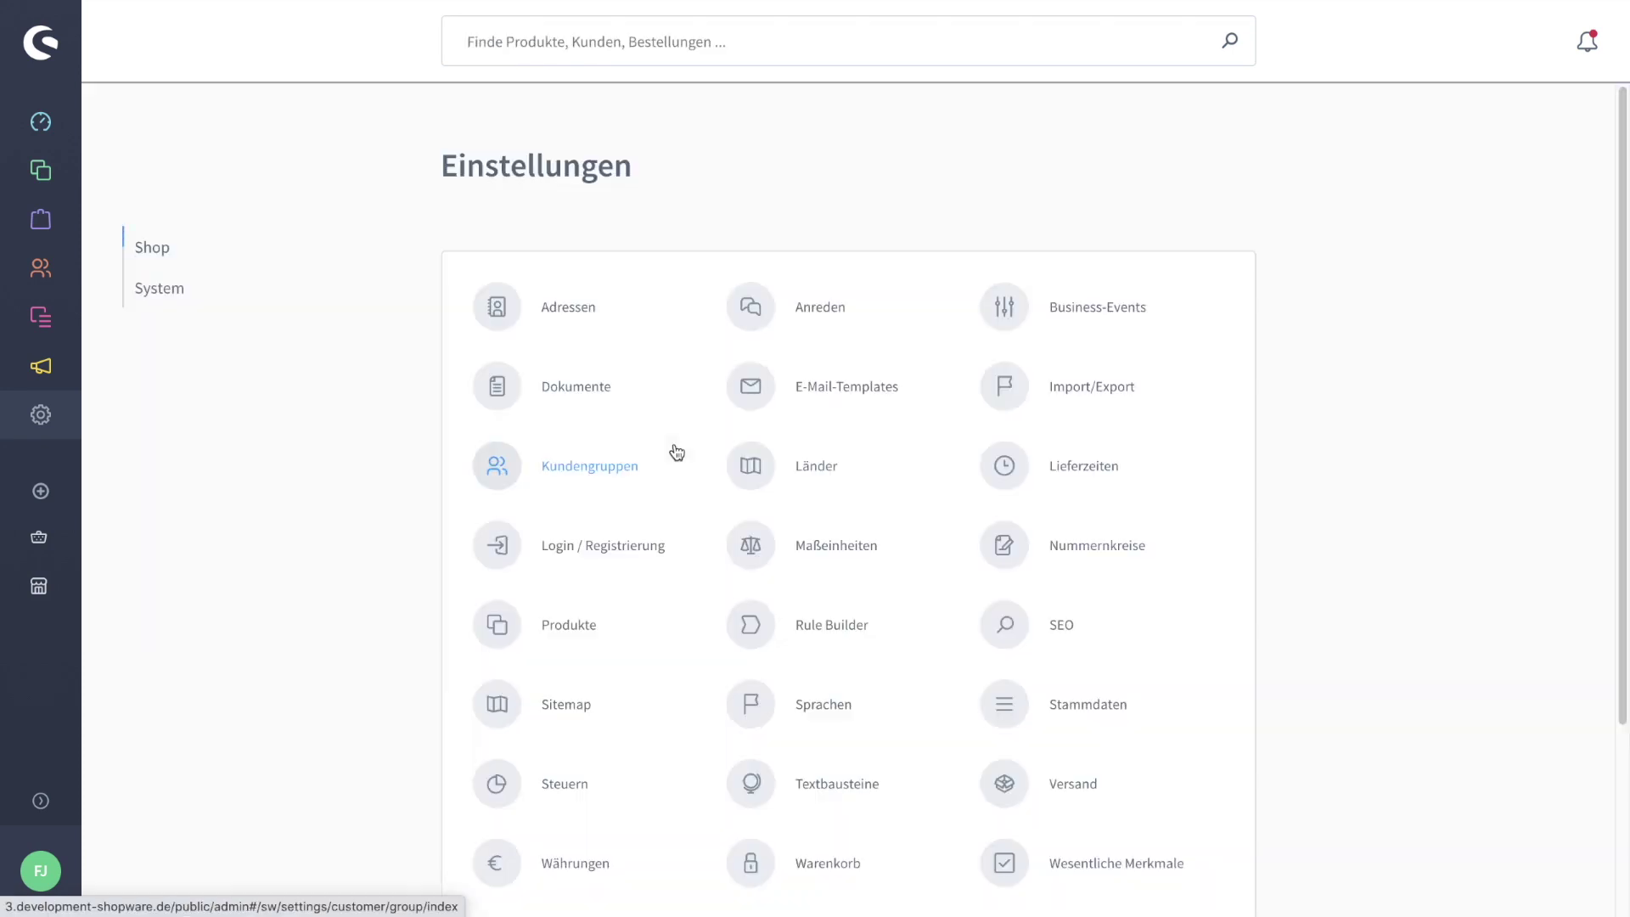
scroll(764, 629, "down", 3)
left_click(619, 721)
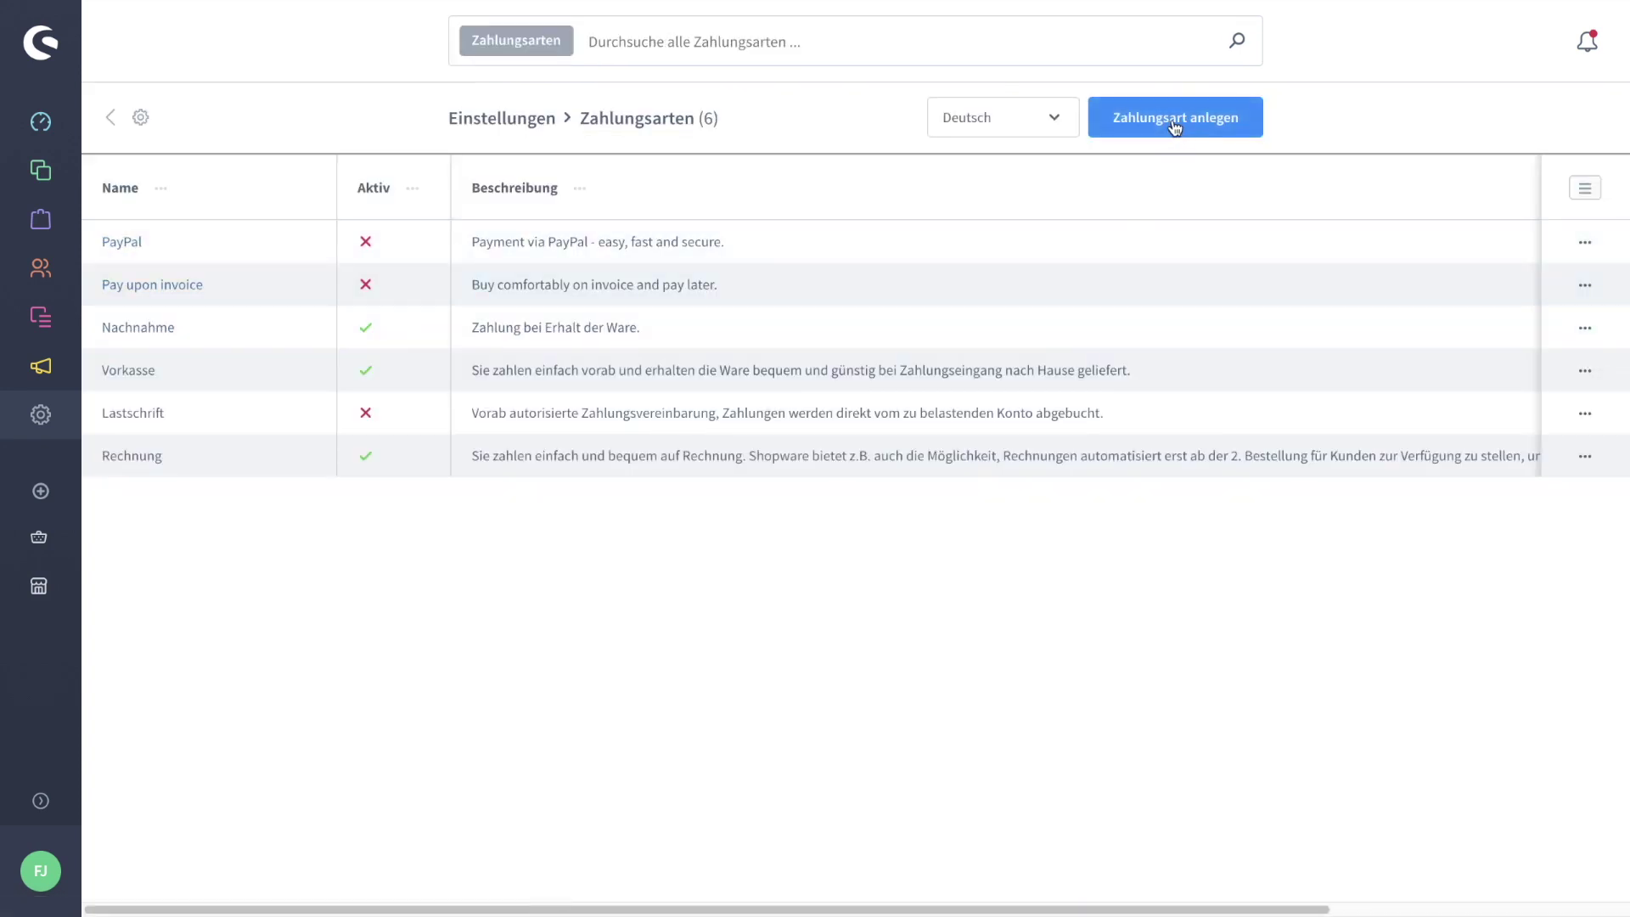
key("alt+Left")
scroll(561, 646, "down", 2)
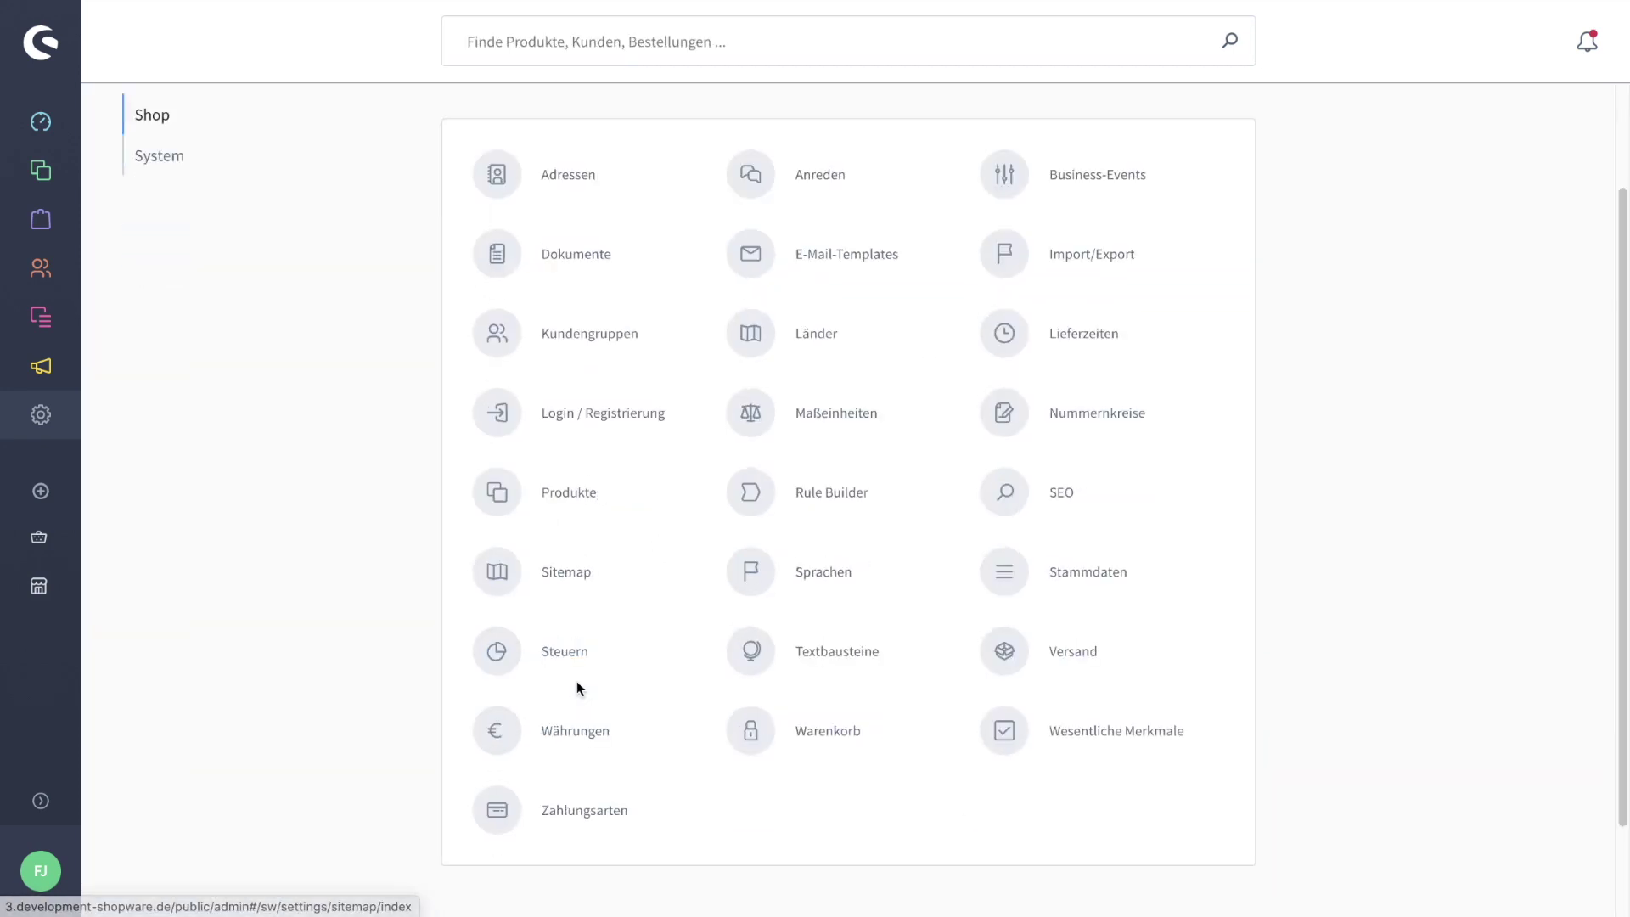
scroll(1515, 692, "up", 1)
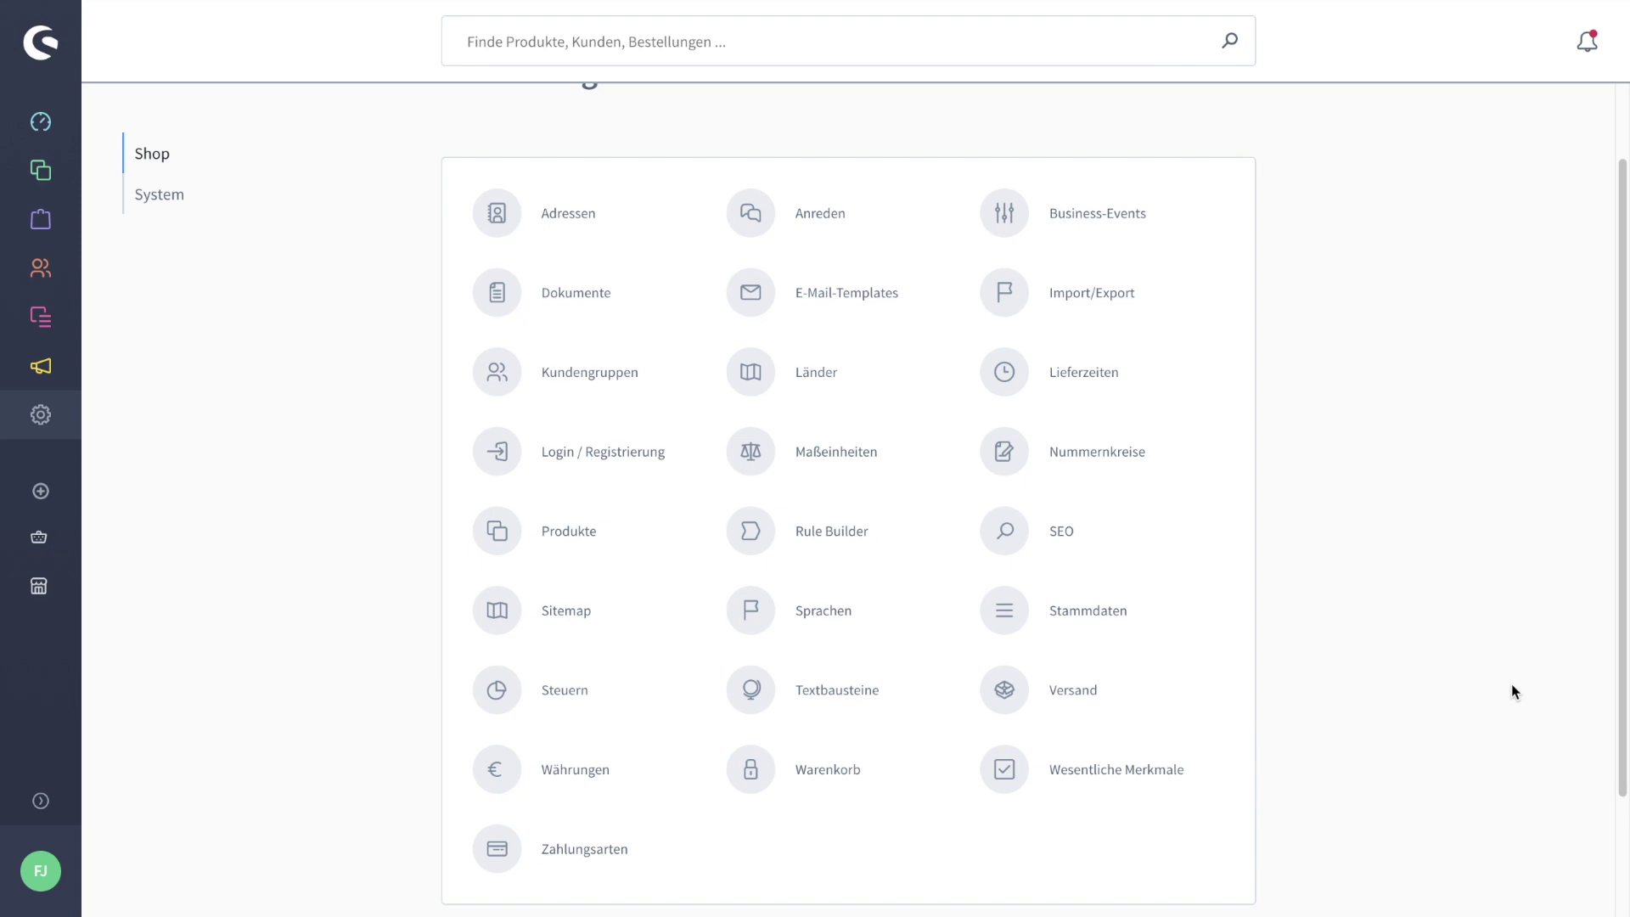
scroll(1512, 691, "down", 1)
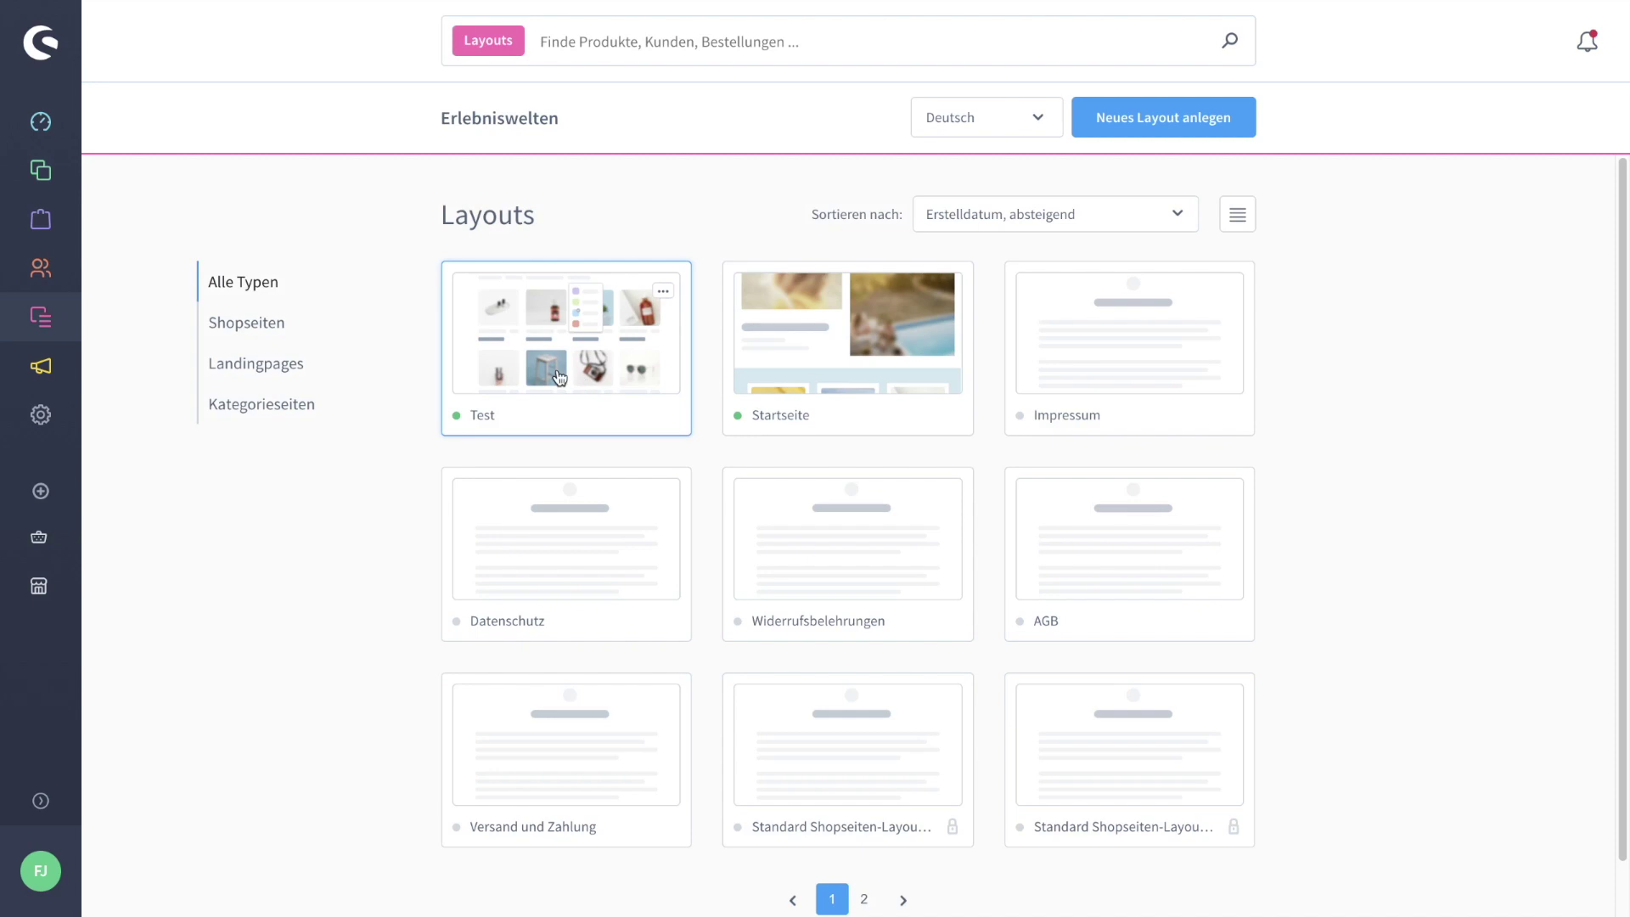
Step: Scroll through the Erlebniswelten layouts list with Test, Startseite and Impressum
scroll(804, 549, "down", 1)
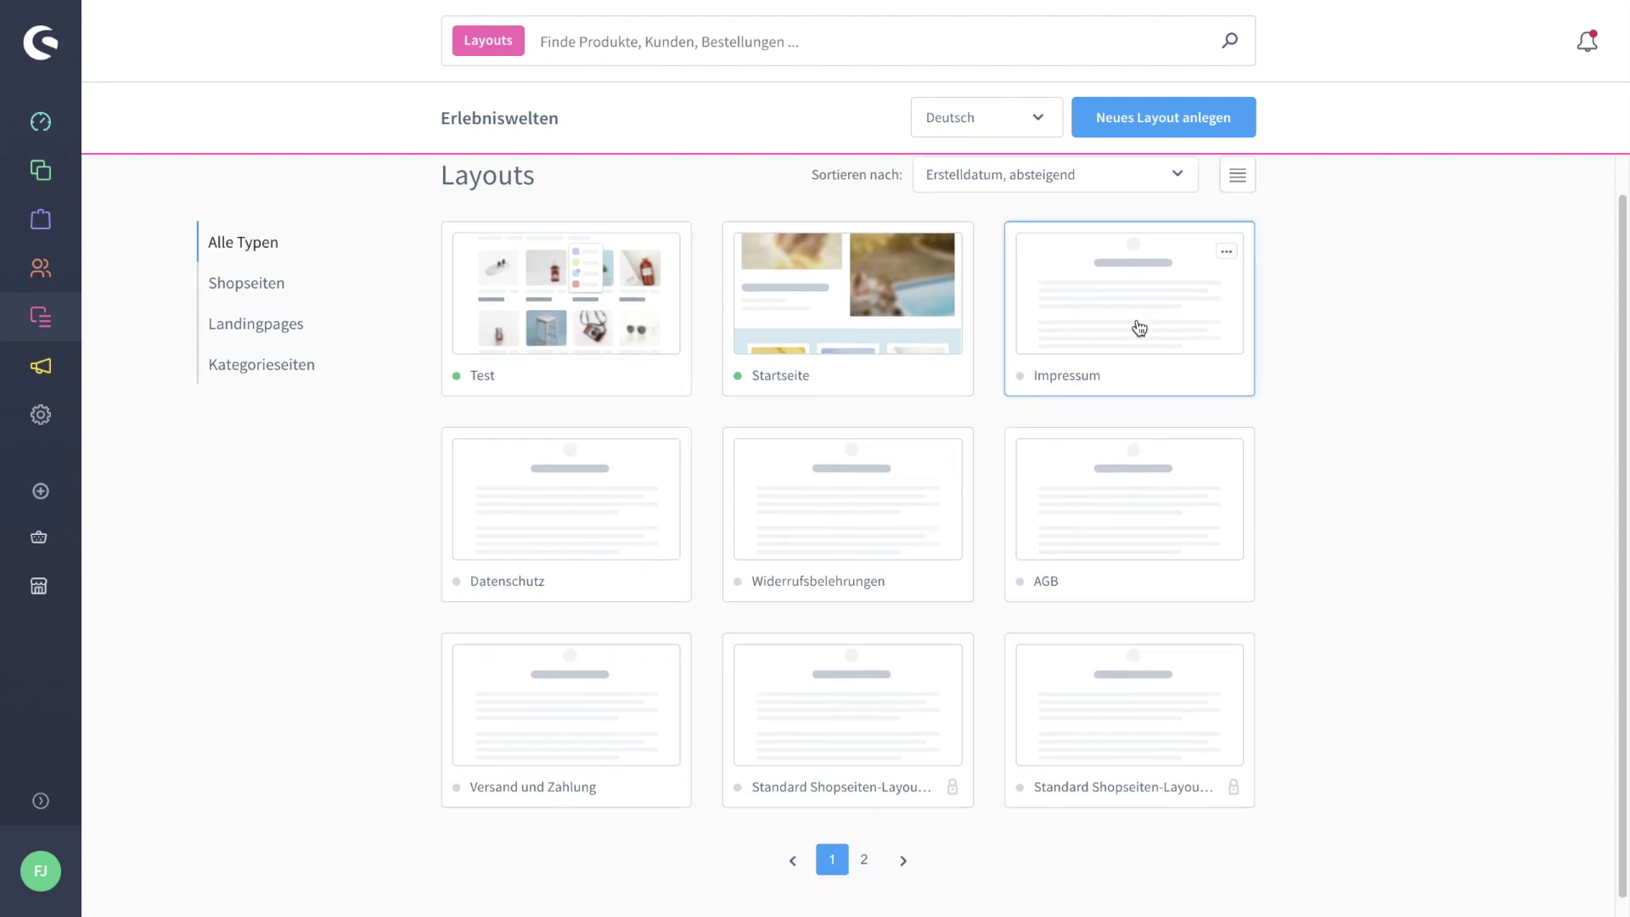
Step: Replace the Impressum text block with 'Das ist unser Impressum', save, and return to Kategorien
scroll(624, 593, "up", 1)
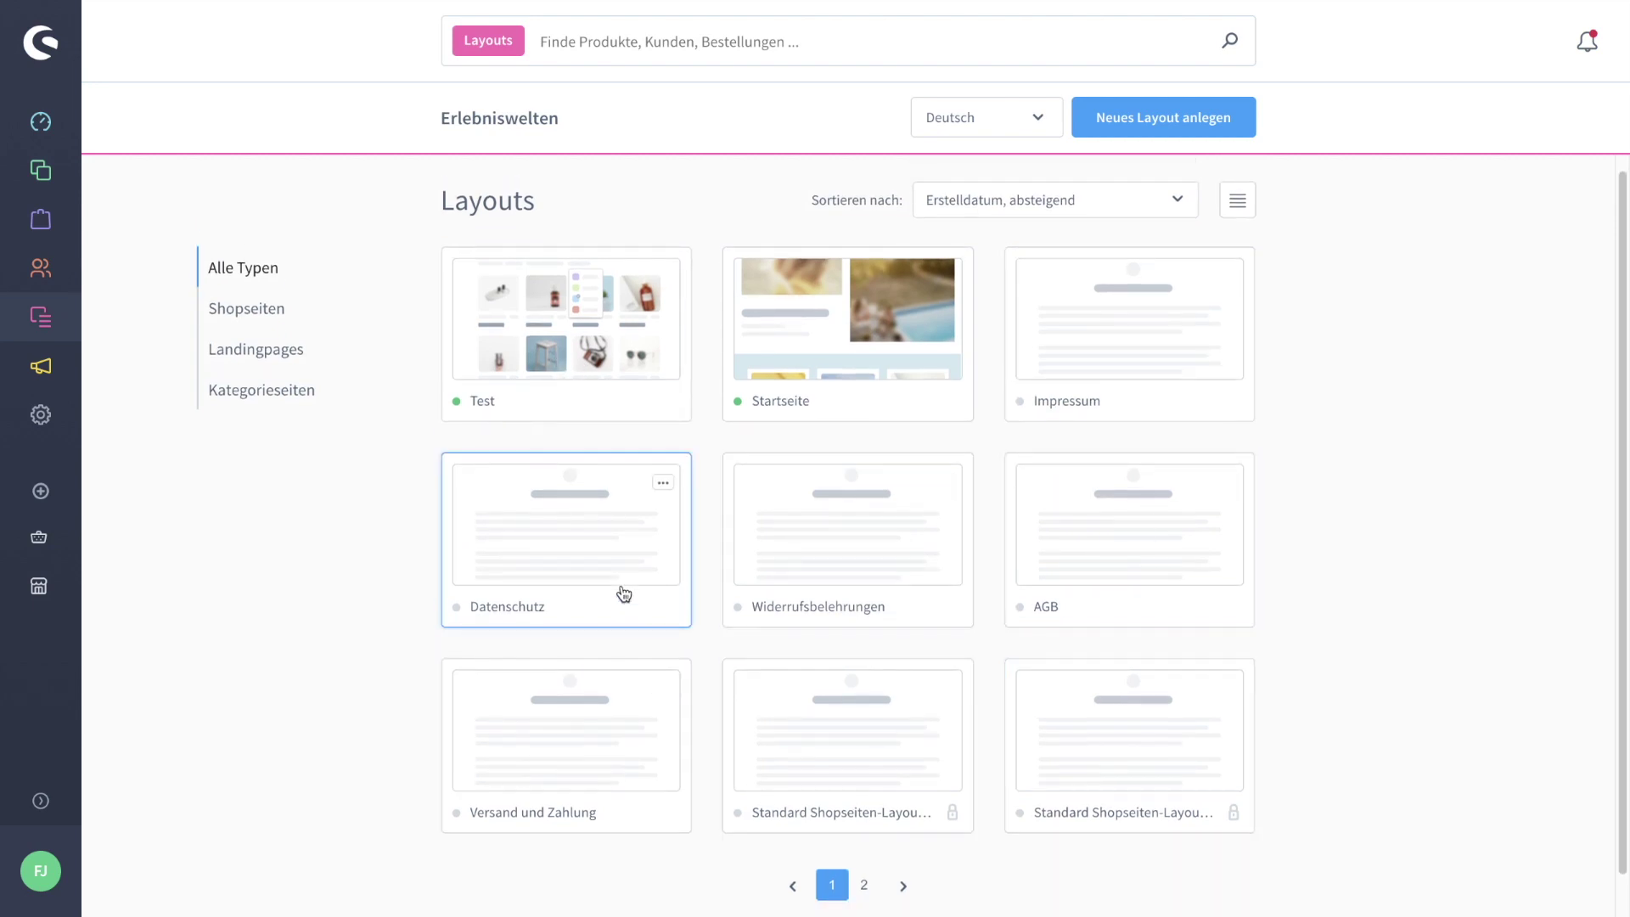
scroll(976, 636, "up", 1)
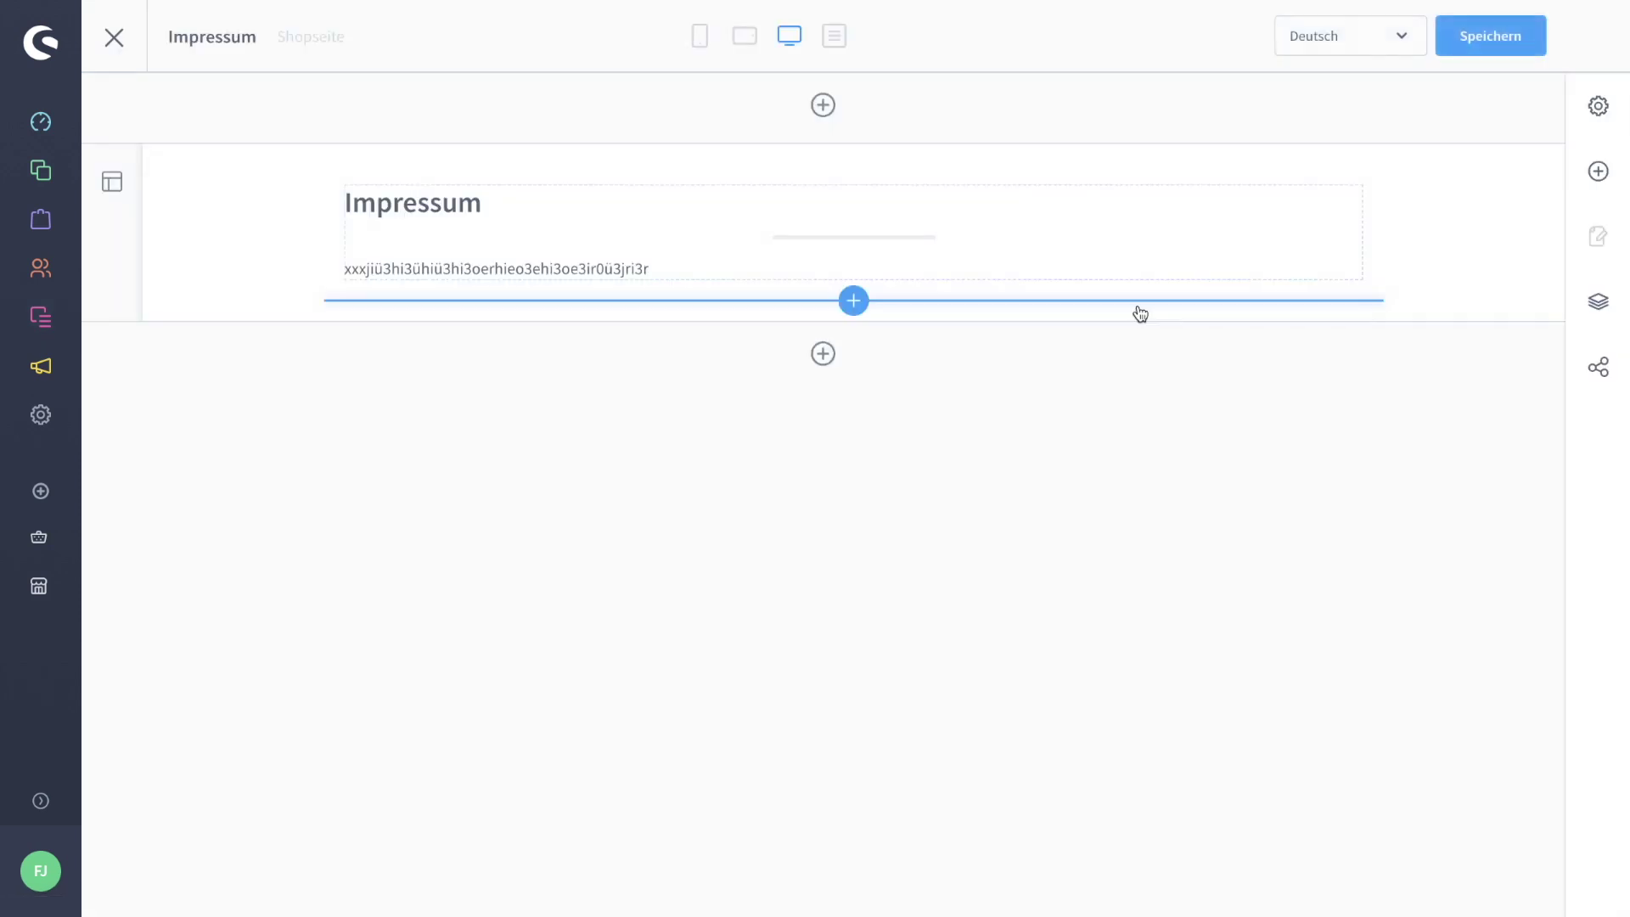
left_click(633, 273)
left_click_drag(246, 260, 145, 266)
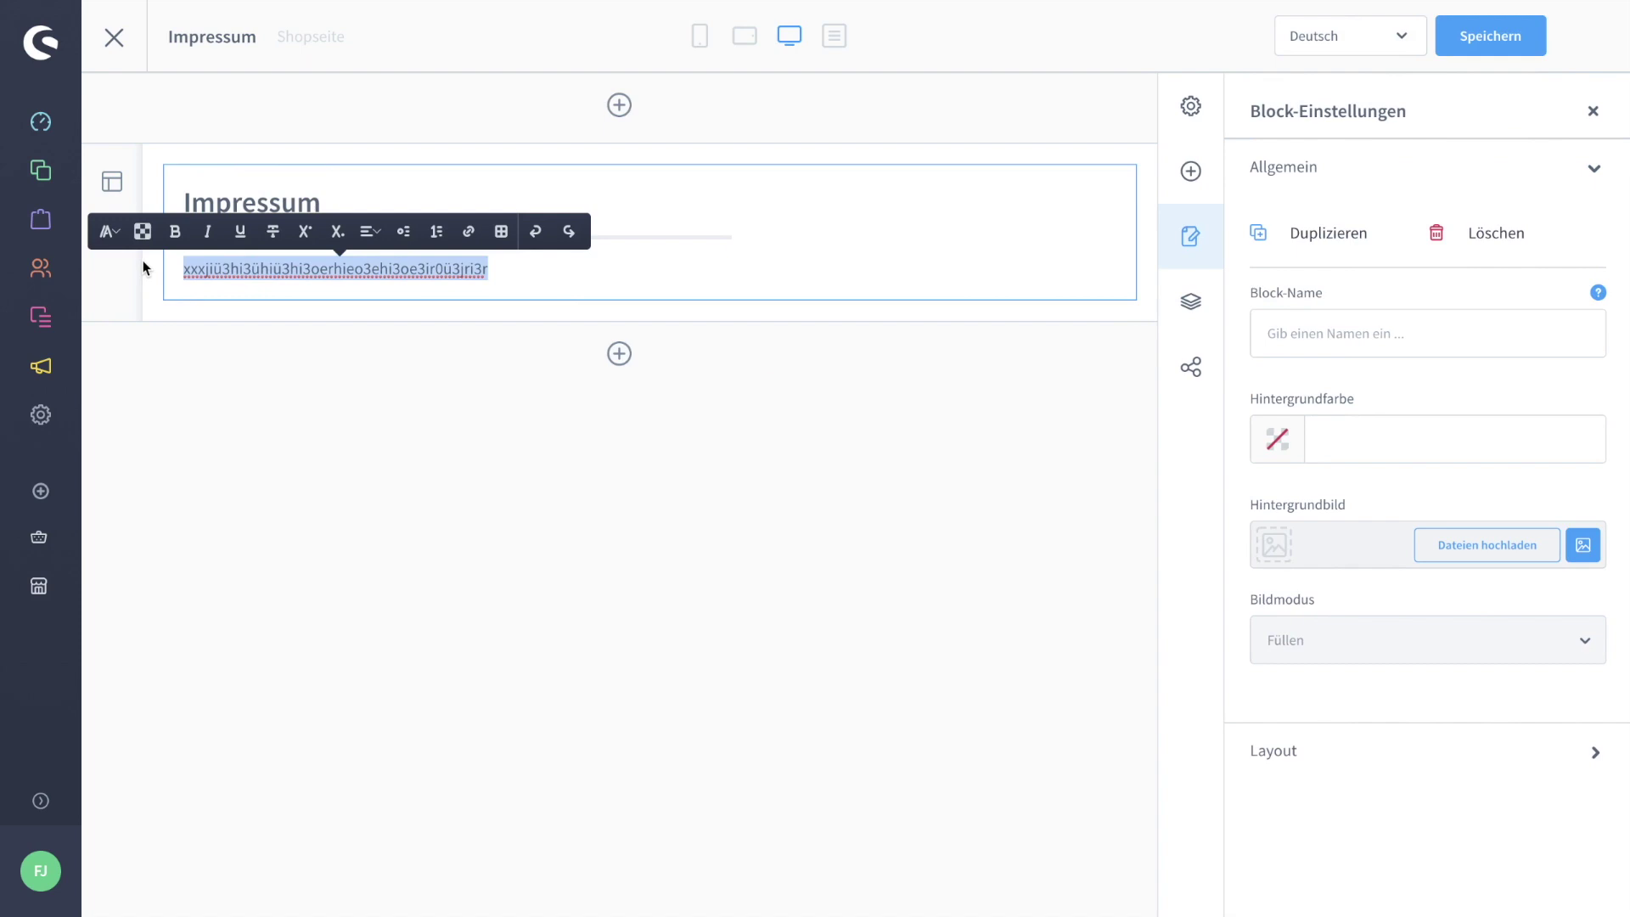
type("Das ist unser Impressum")
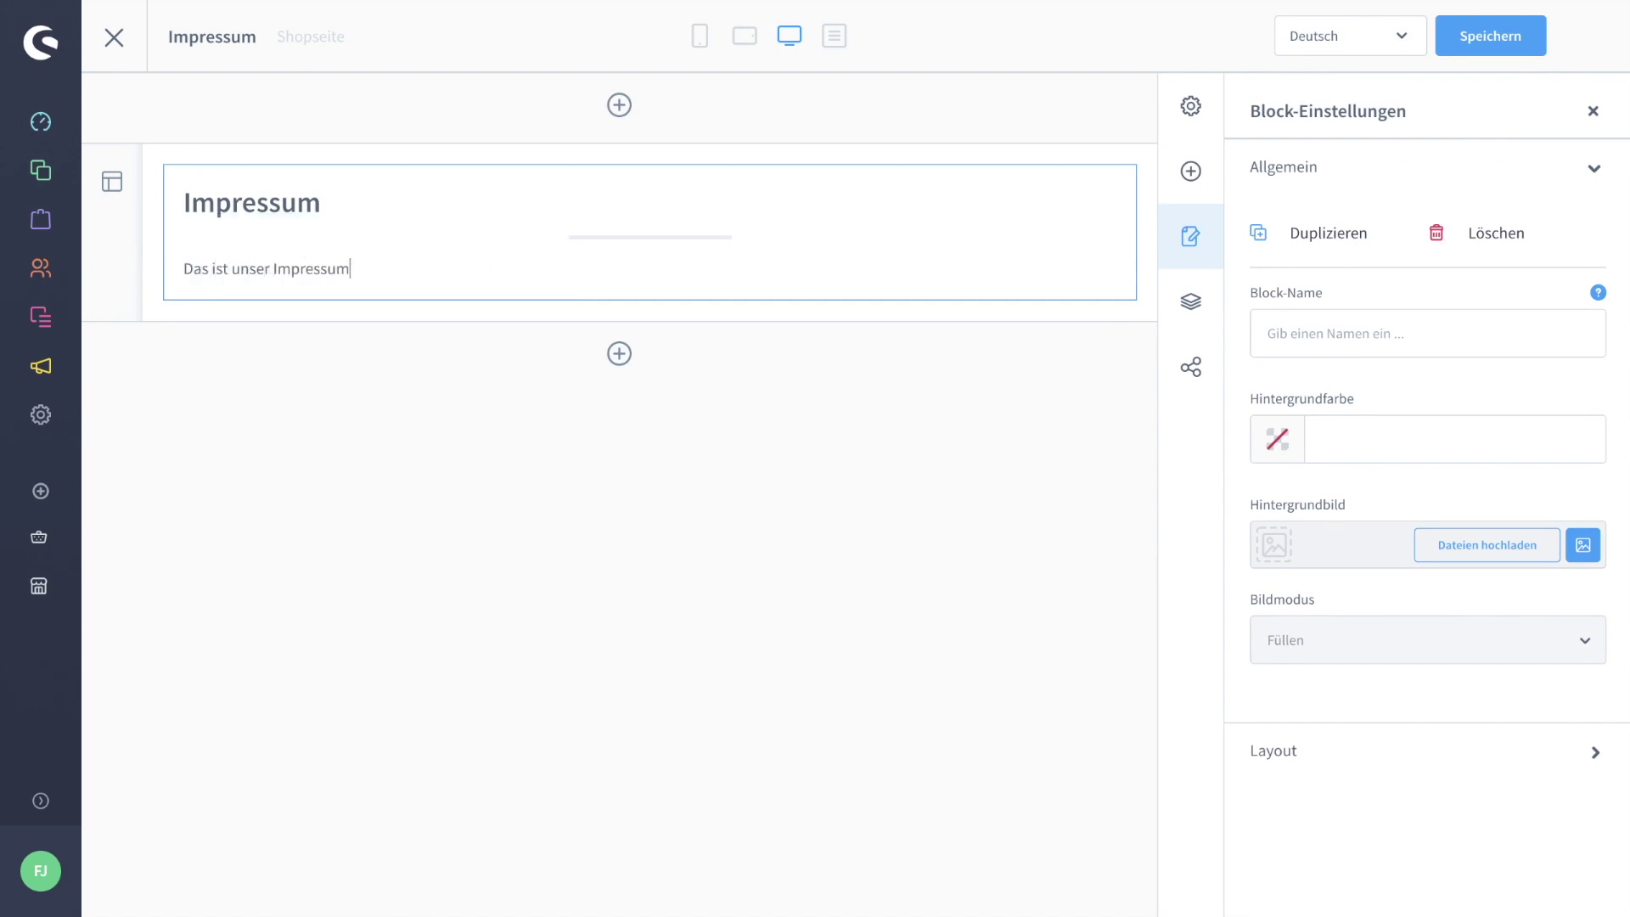
left_click(1468, 36)
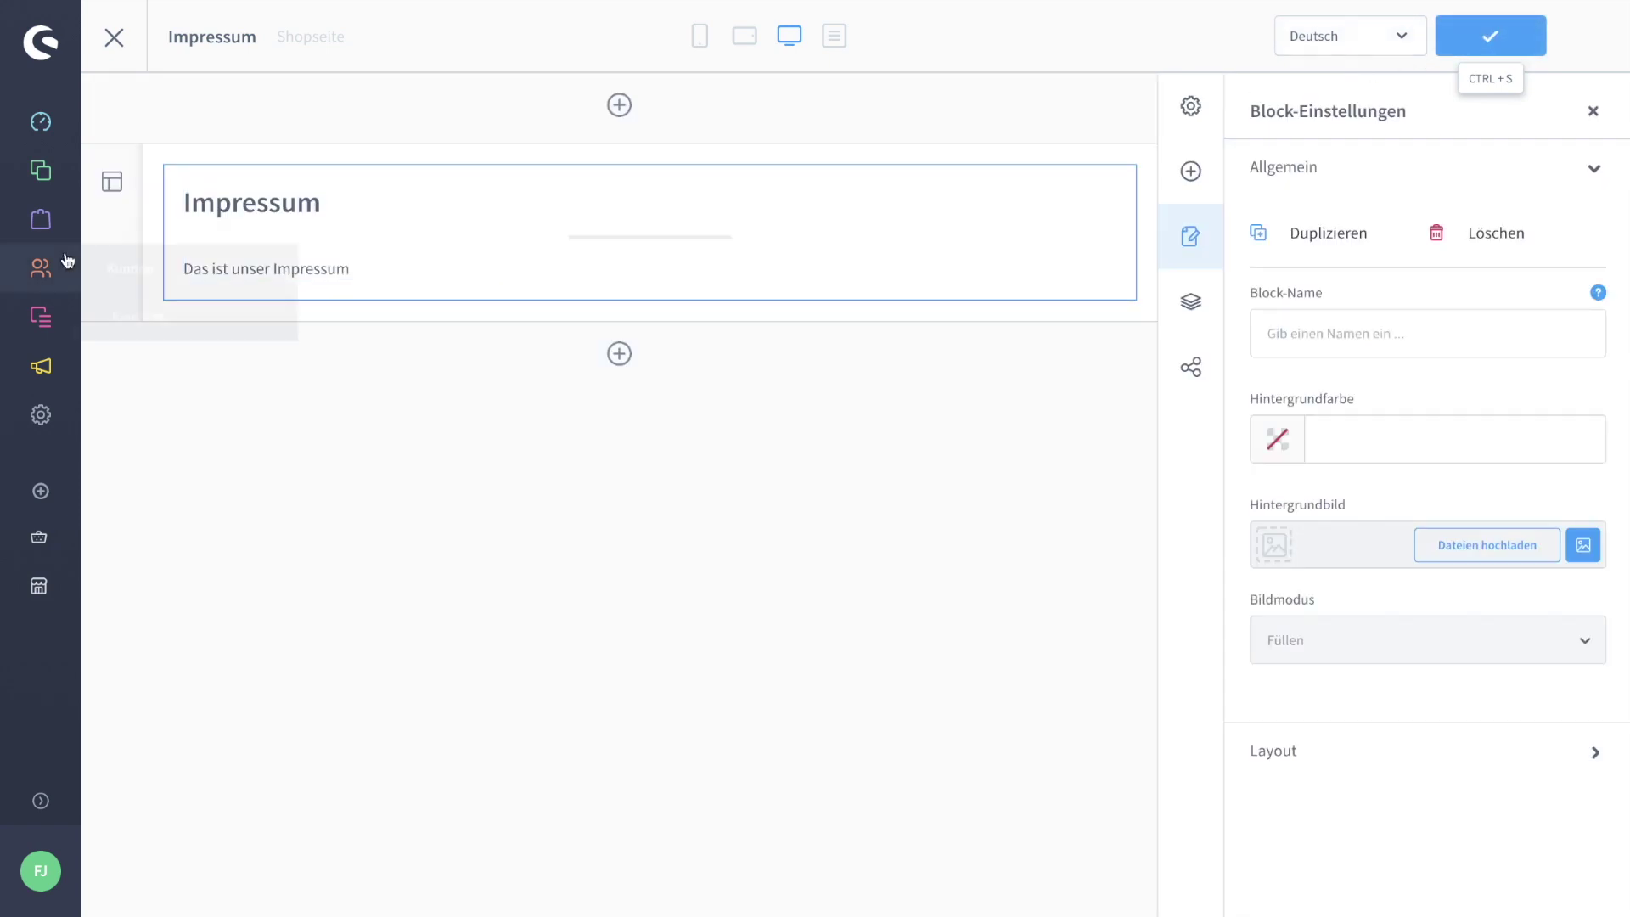
left_click(127, 218)
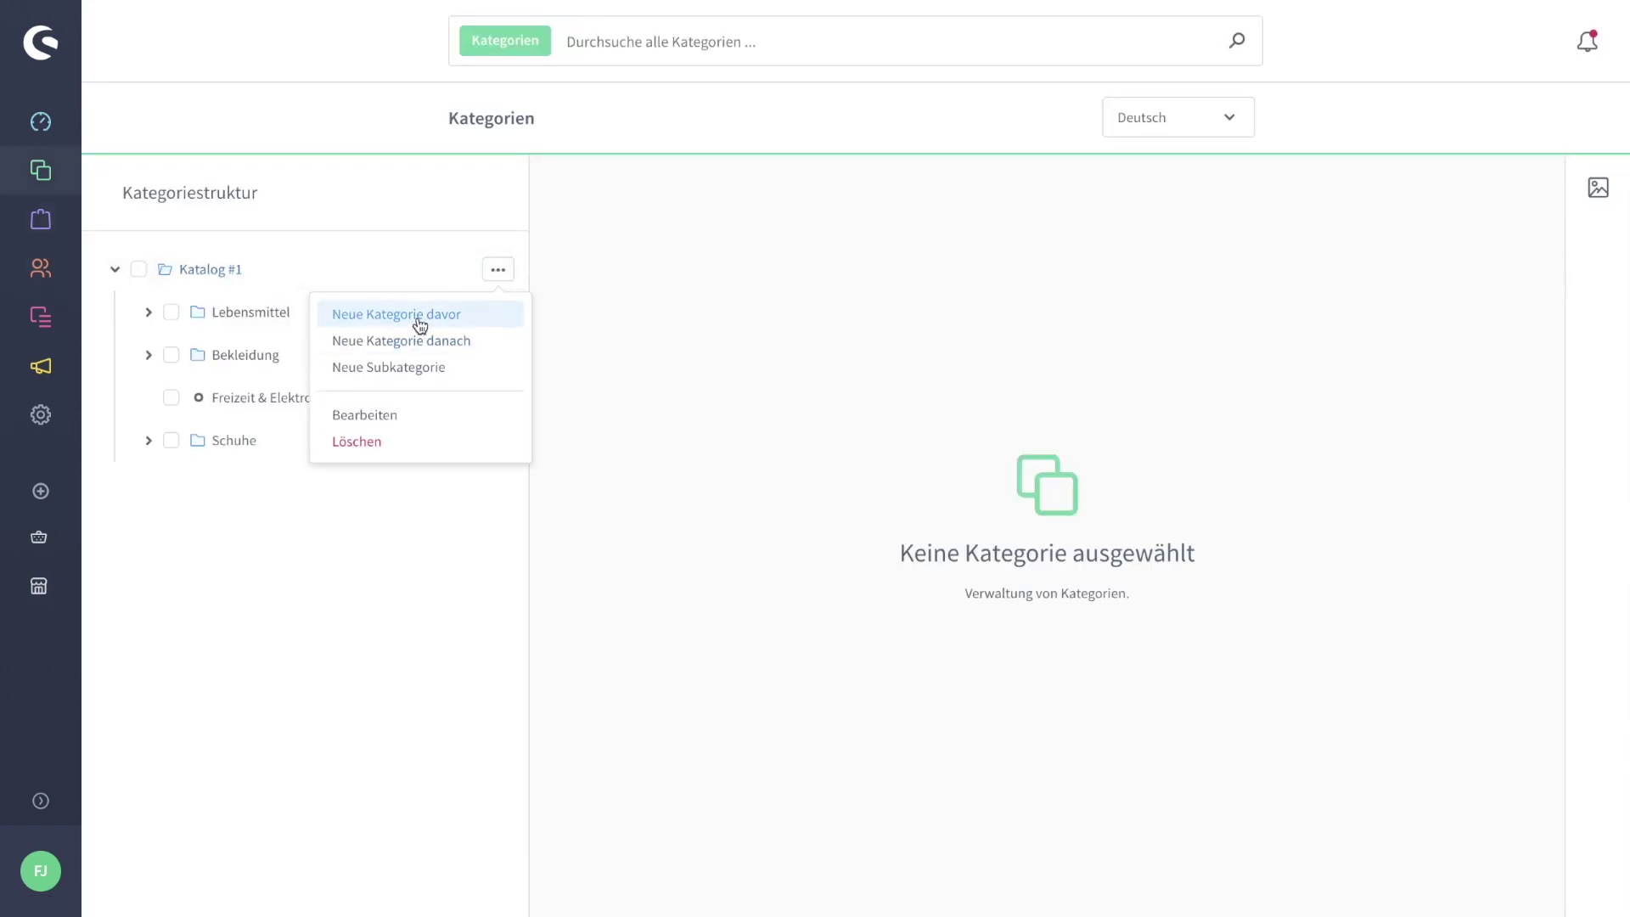
Step: Create top-level 'Kategorie #2' with a 'Footer' subcategory and an 'Impressum' category beneath it
left_click(420, 325)
type("Kategorie #2")
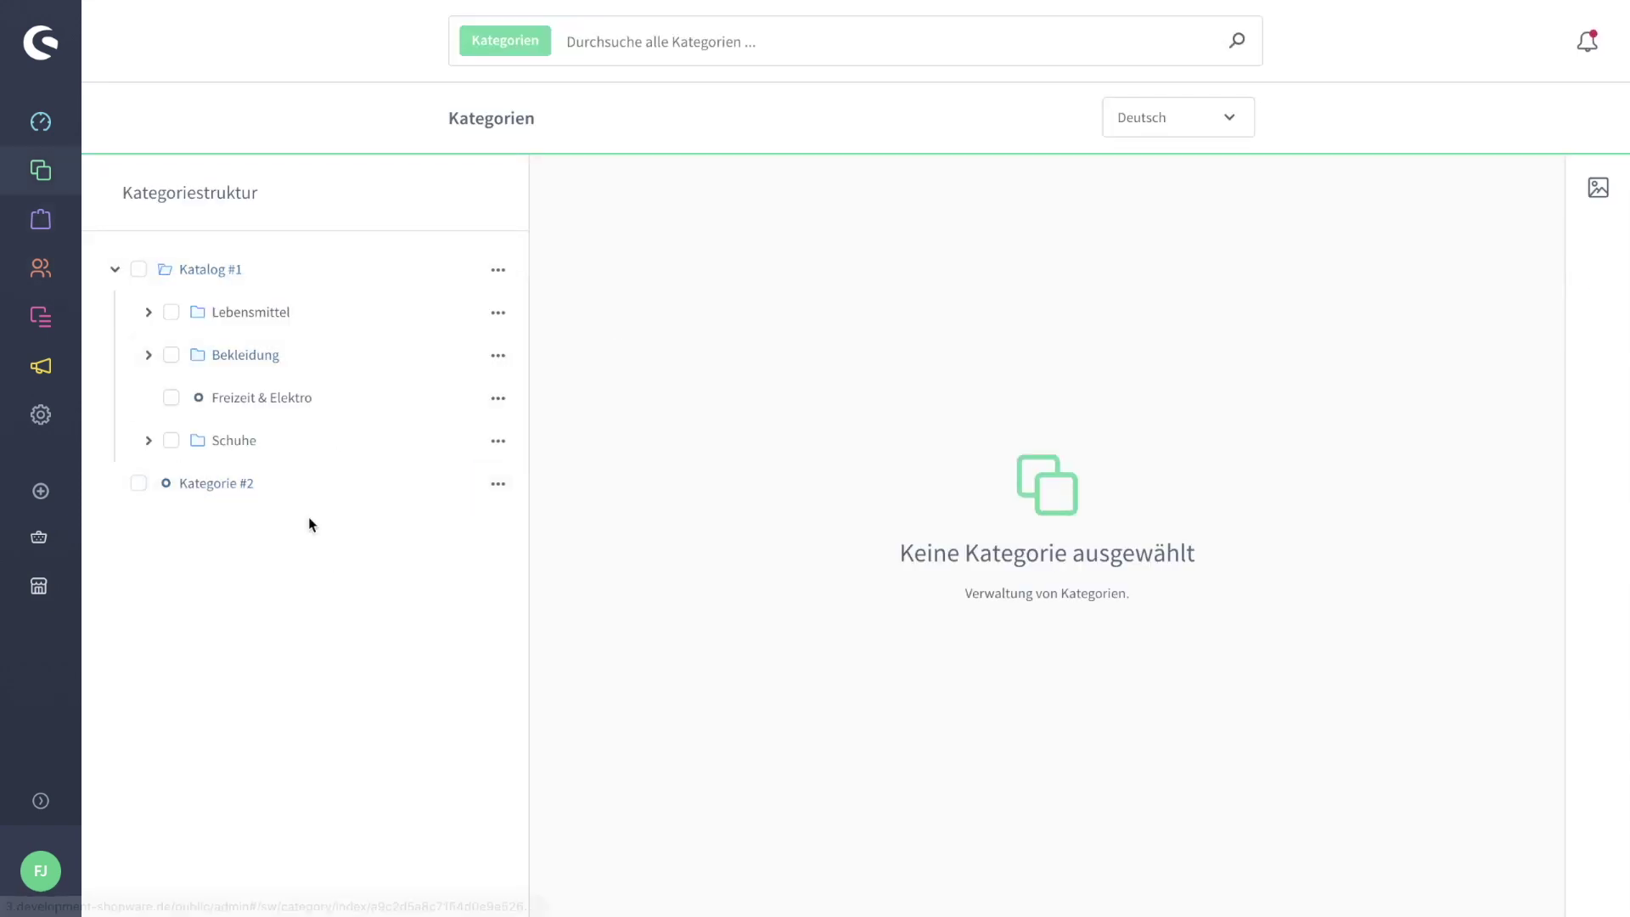
left_click(499, 483)
left_click(399, 578)
type("Footer")
key("Return")
left_click(497, 524)
left_click(354, 604)
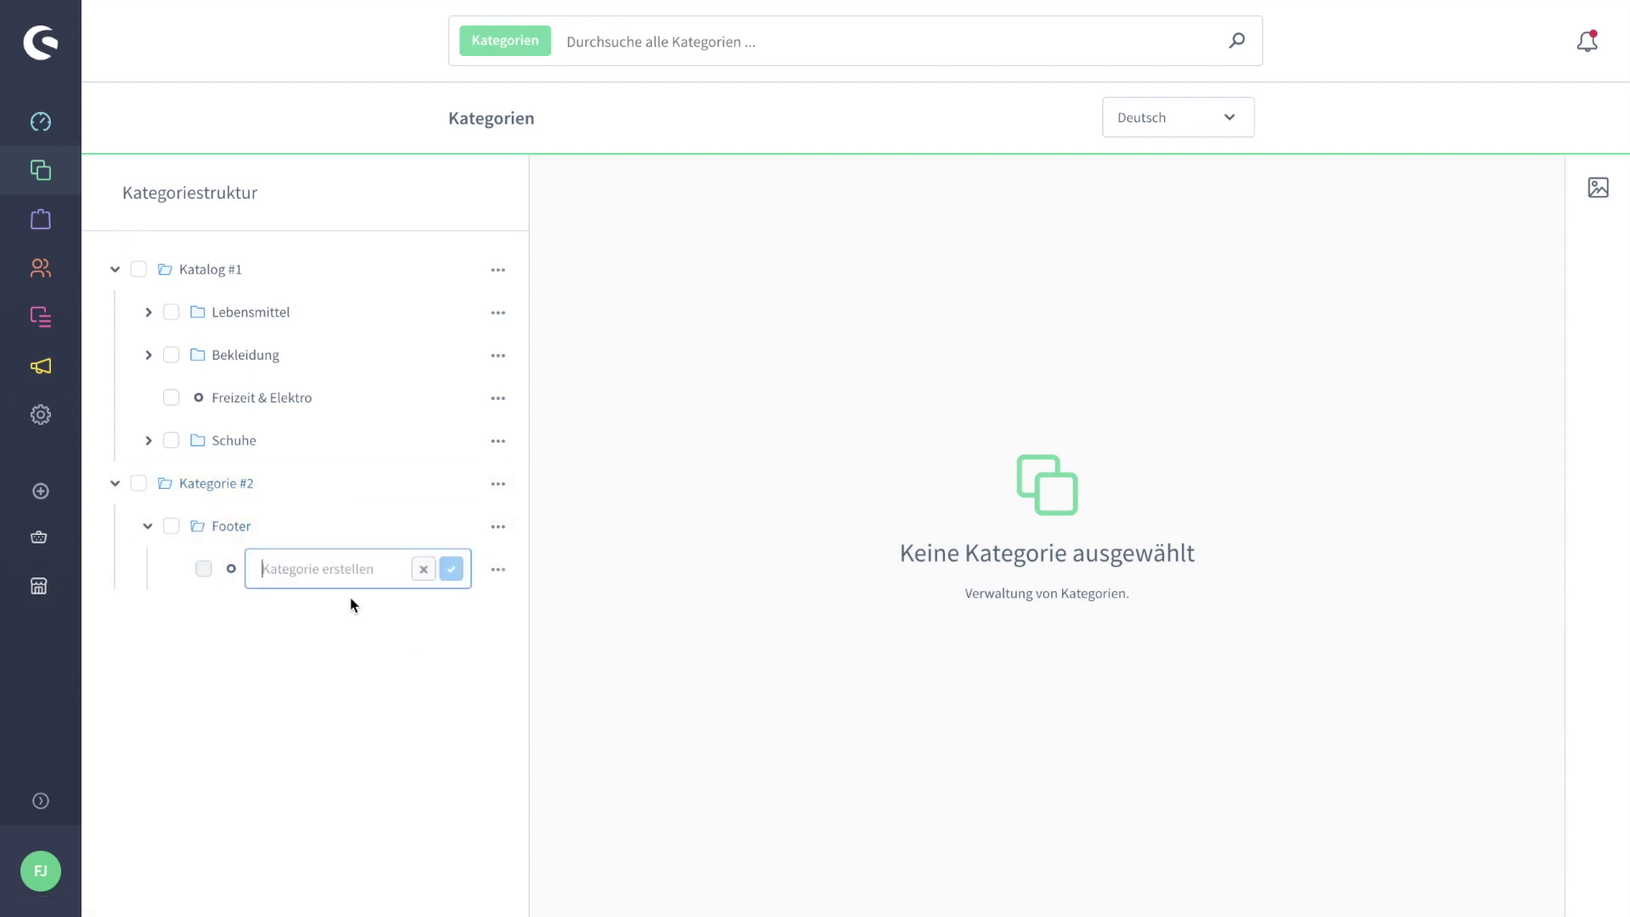
left_click(451, 569)
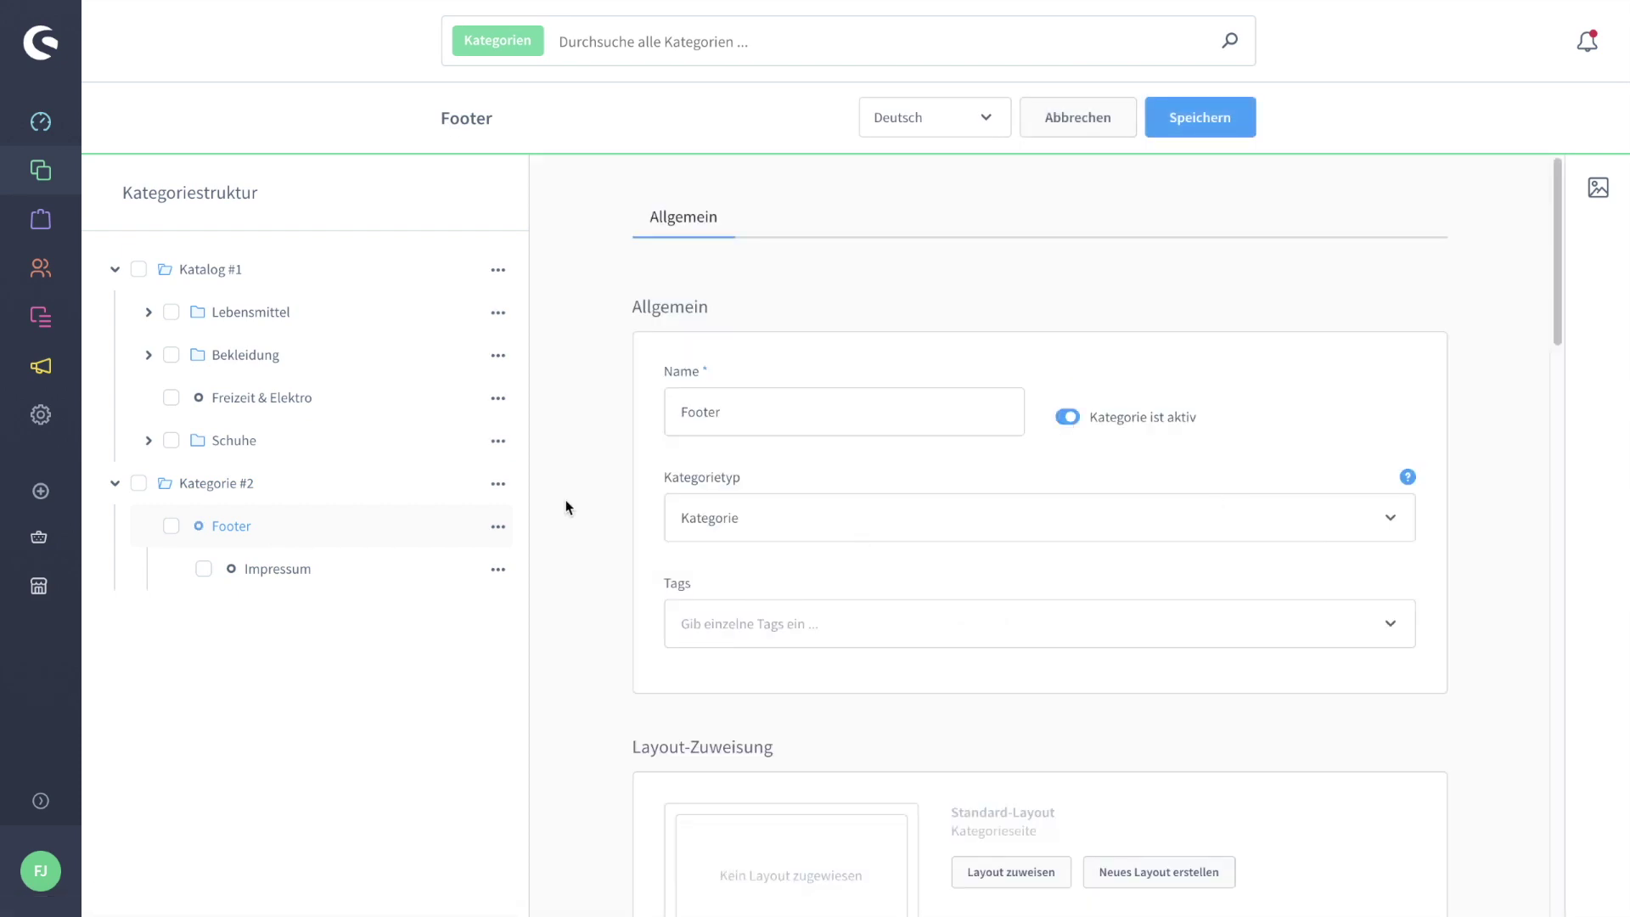
Step: Assign the Impressum layout to the Impressum category and save it
left_click(296, 581)
scroll(1180, 450, "down", 4)
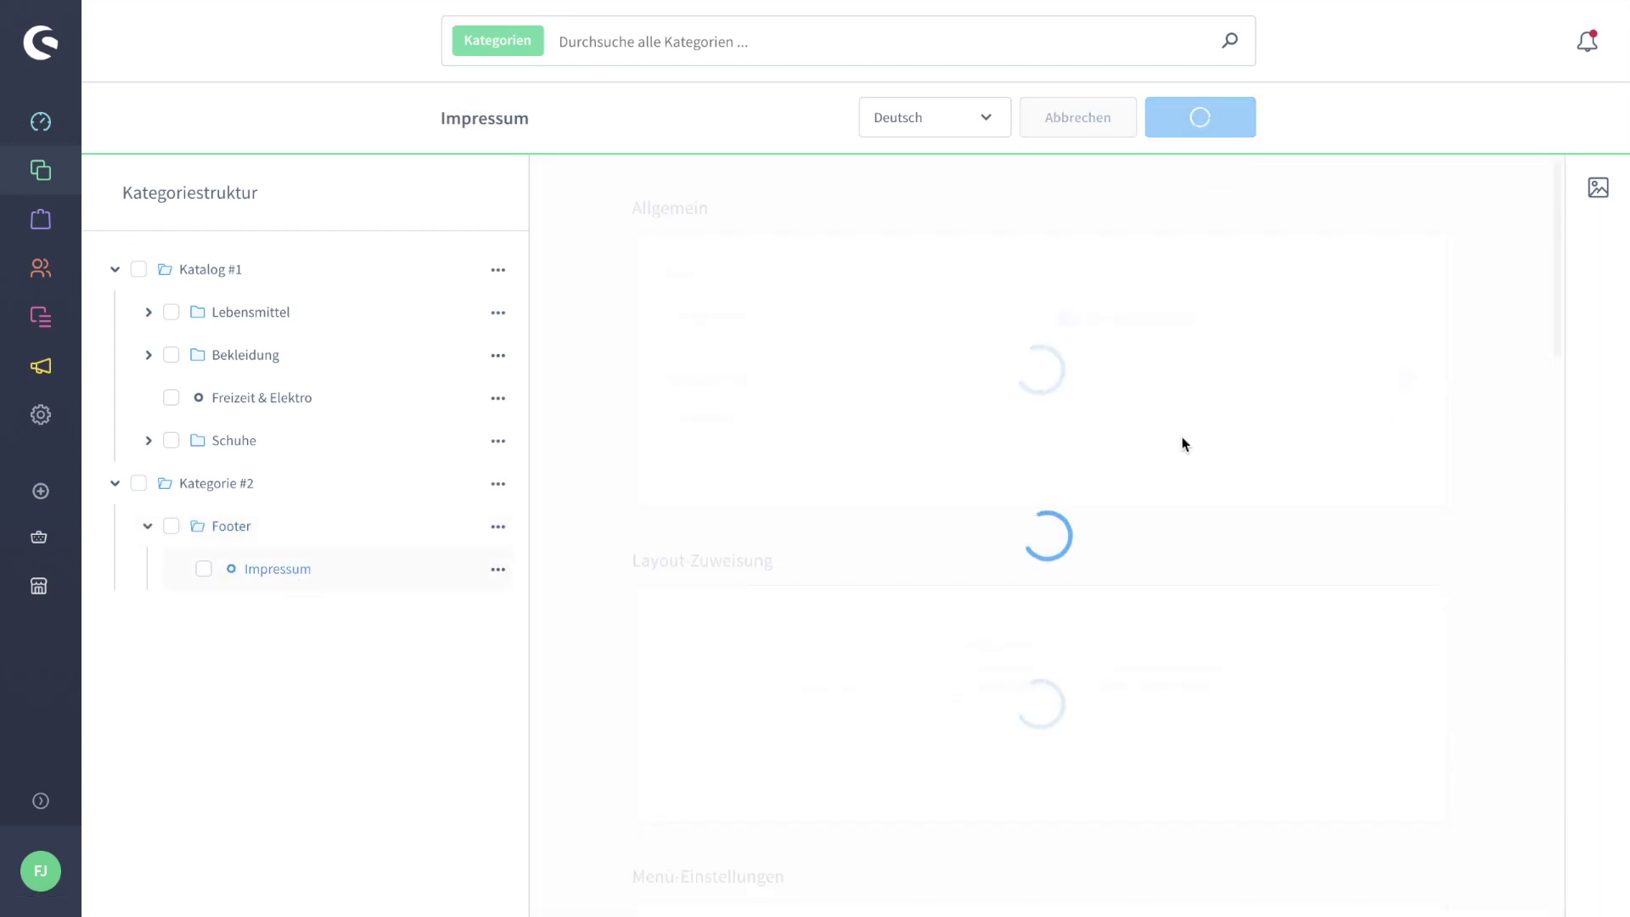
left_click(1011, 498)
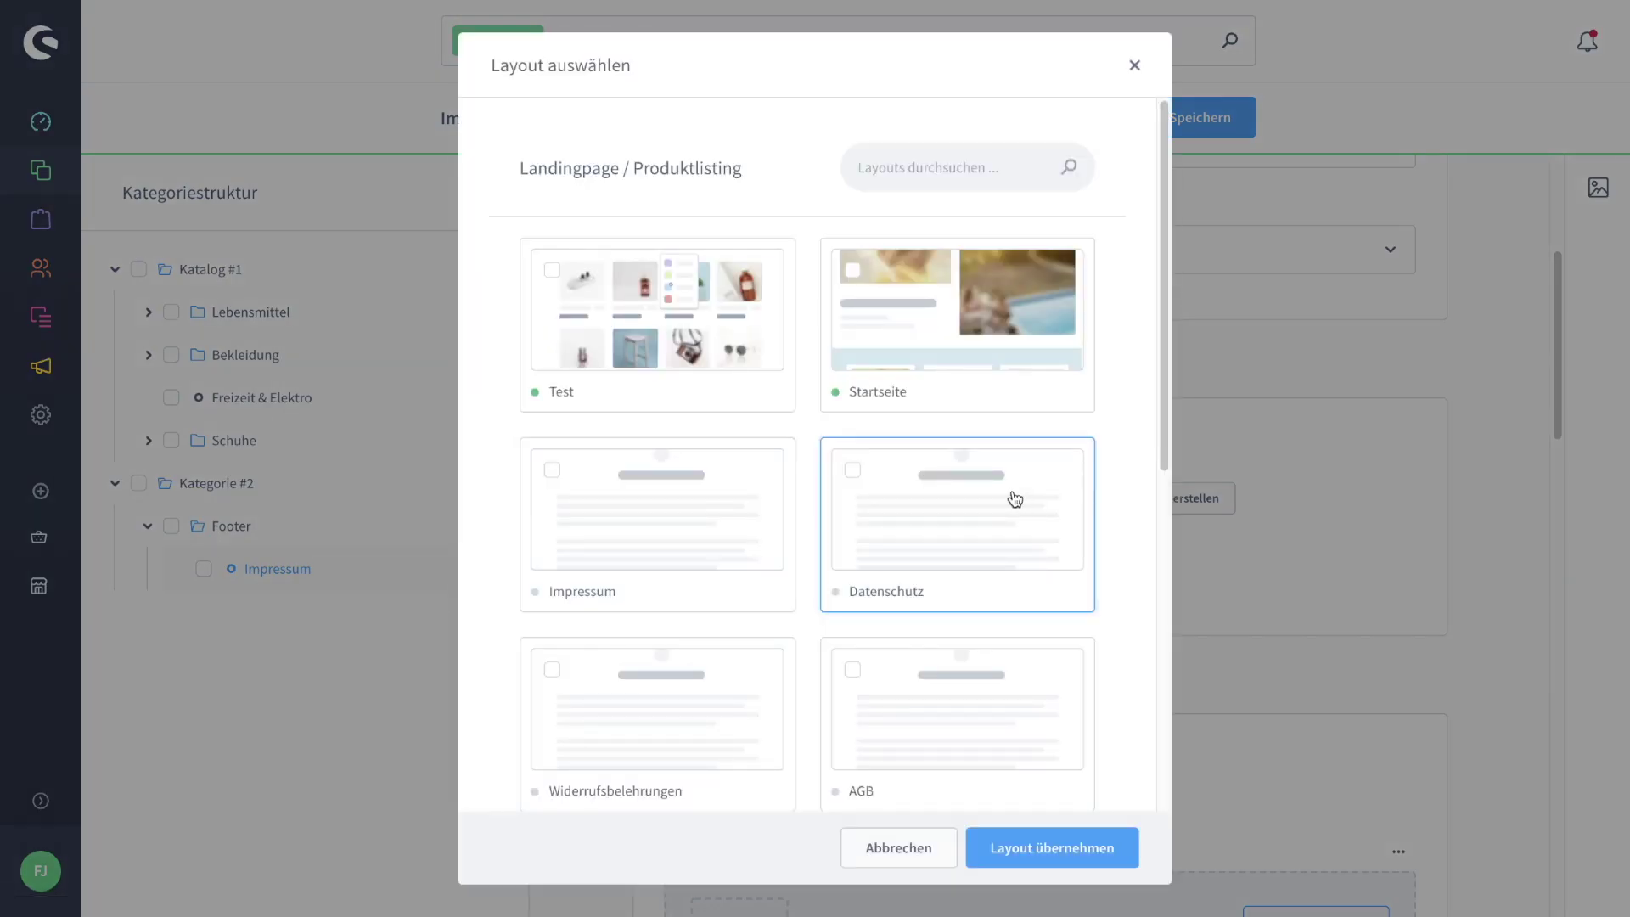
scroll(807, 510, "down", 1)
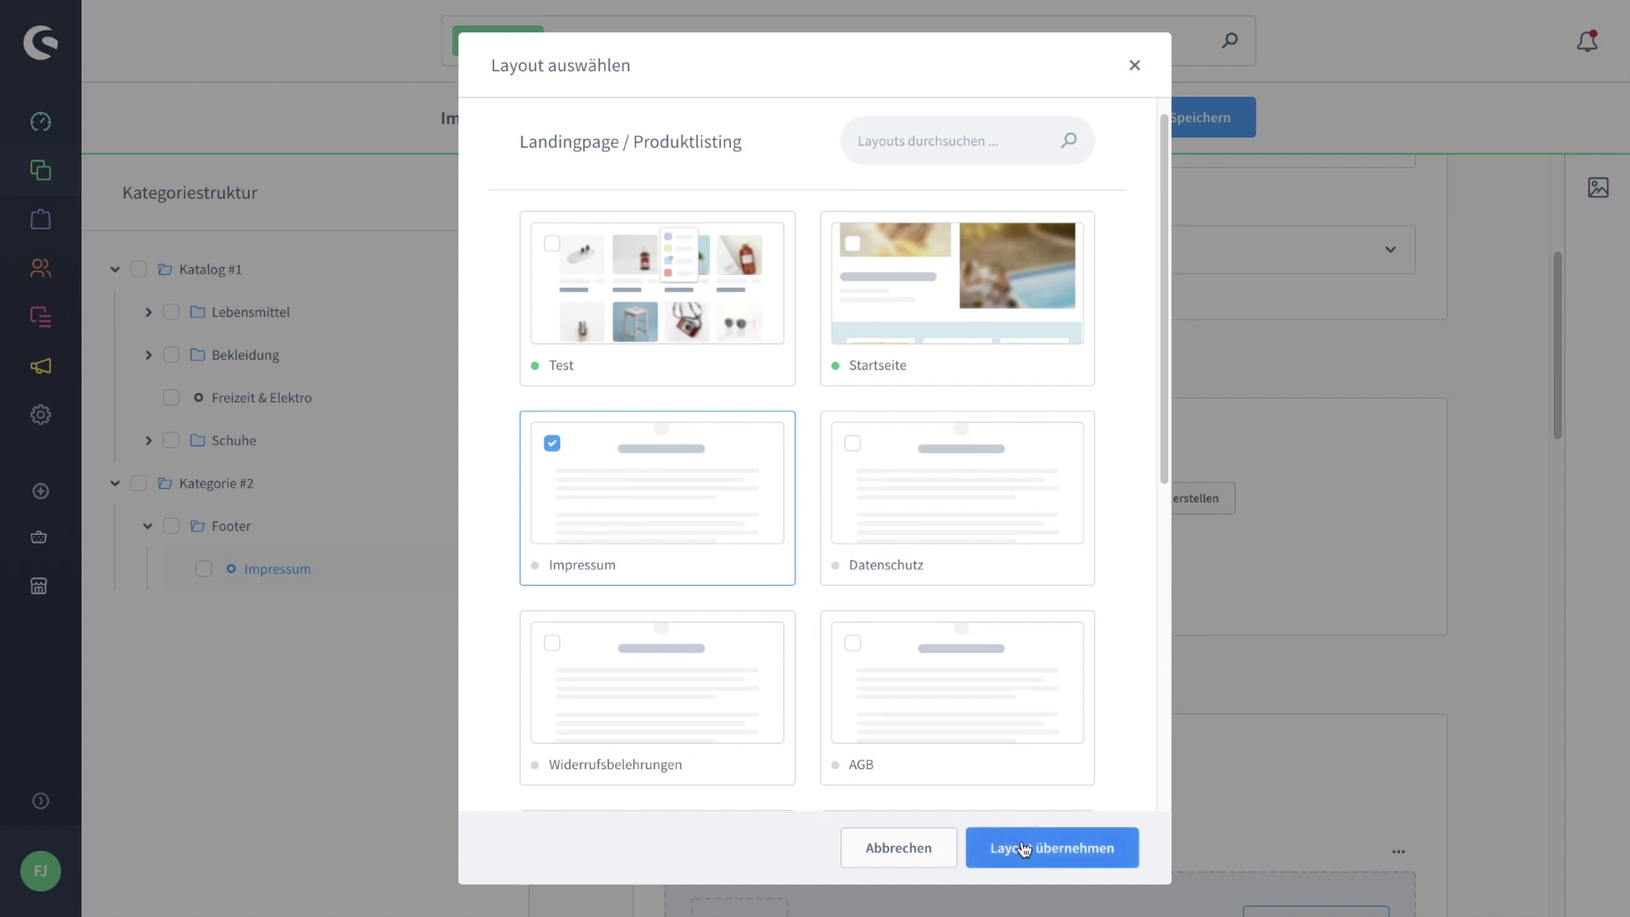
left_click(1010, 847)
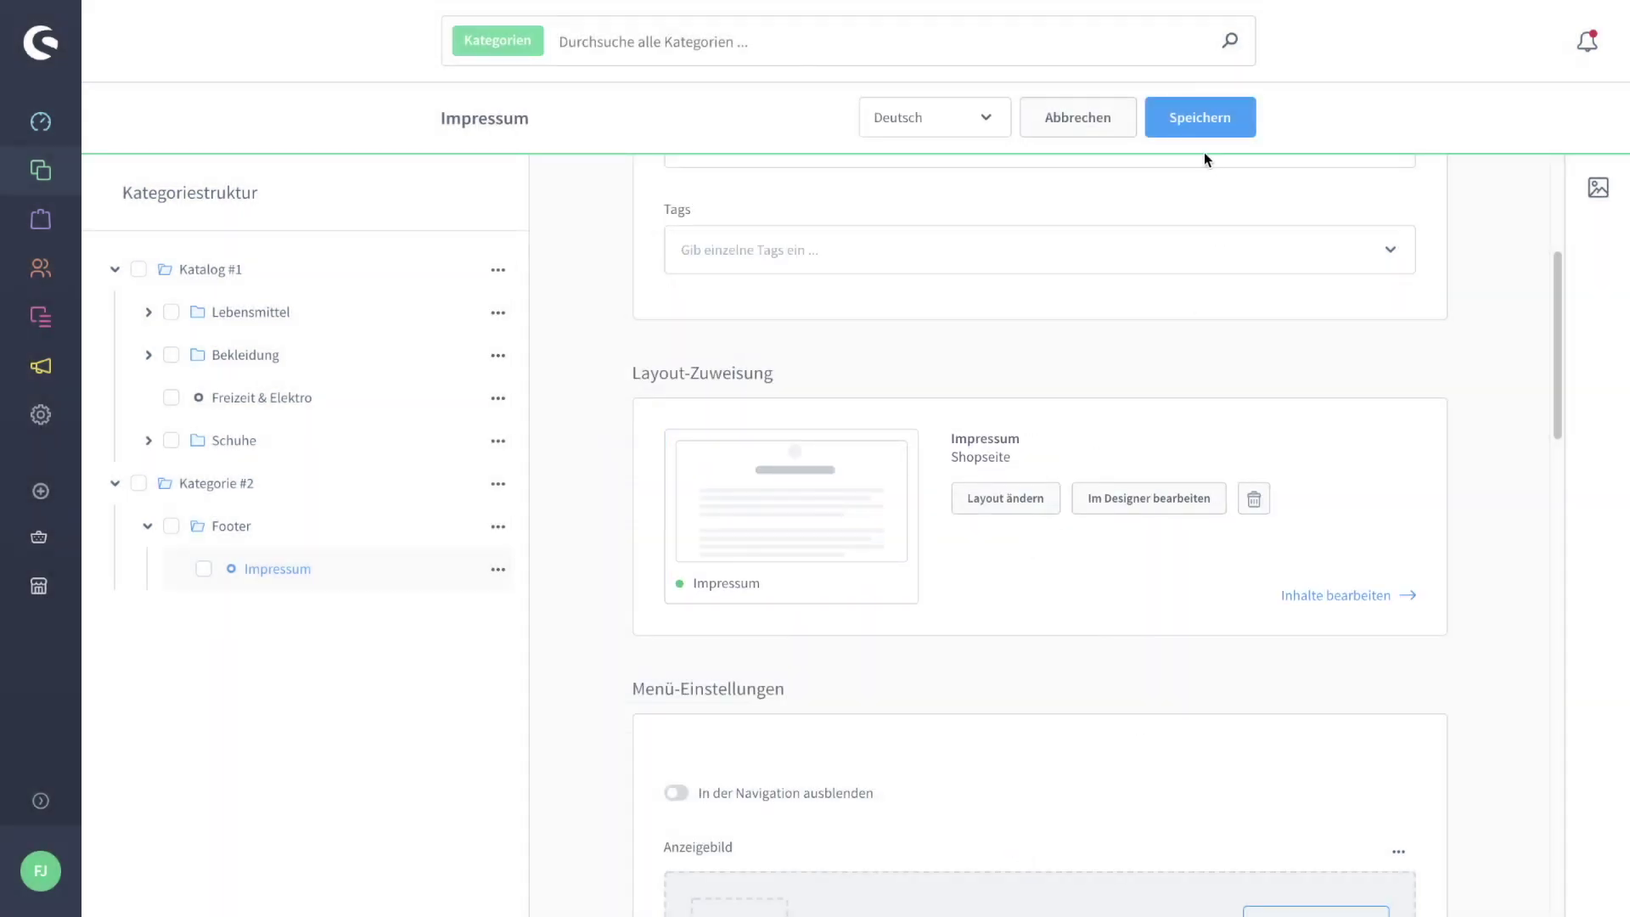
left_click(1203, 126)
left_click(44, 799)
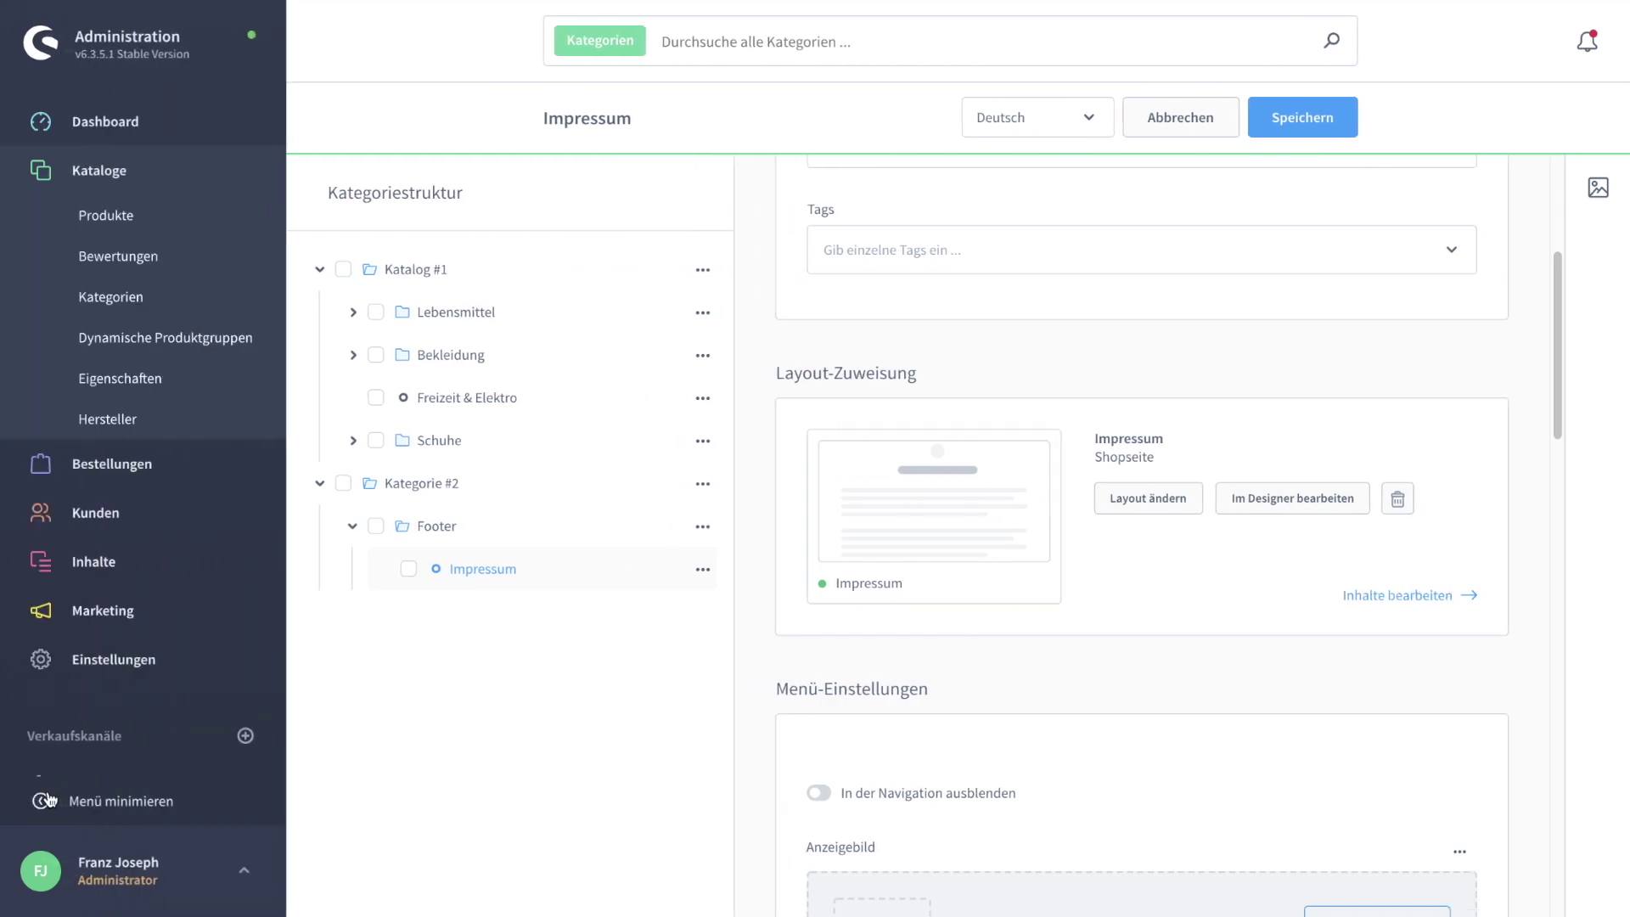
scroll(120, 732, "down", 2)
Step: Set SneakeriaBerlin's footer navigation entry point to Kategorie #2 and save the sales channel
left_click(124, 721)
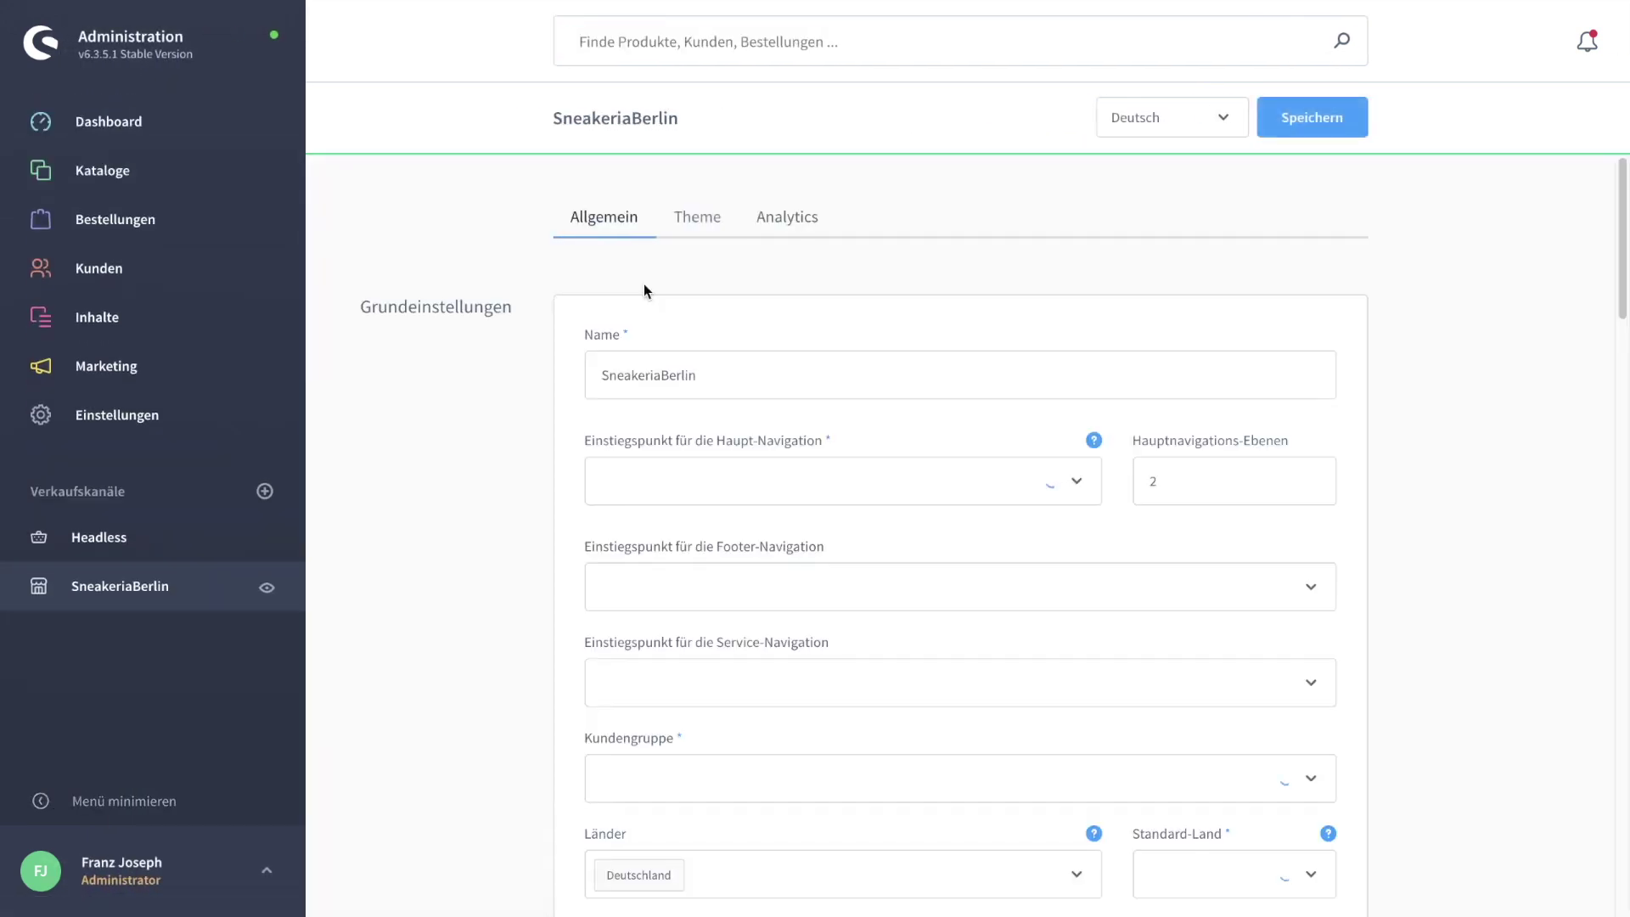
scroll(899, 489, "down", 1)
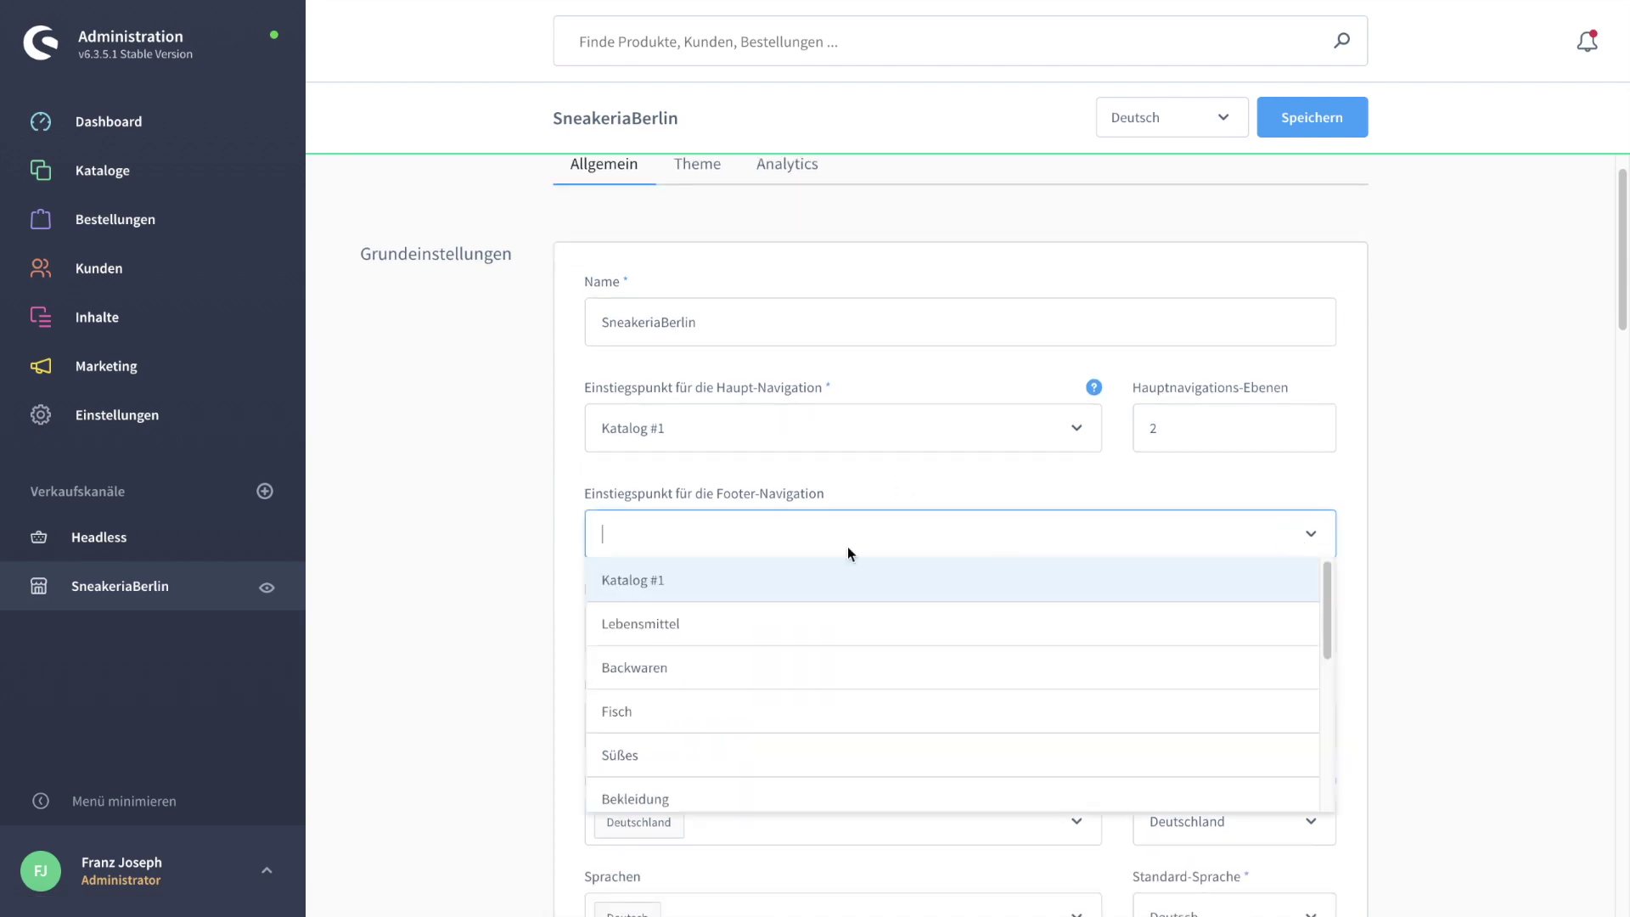
scroll(674, 666, "down", 4)
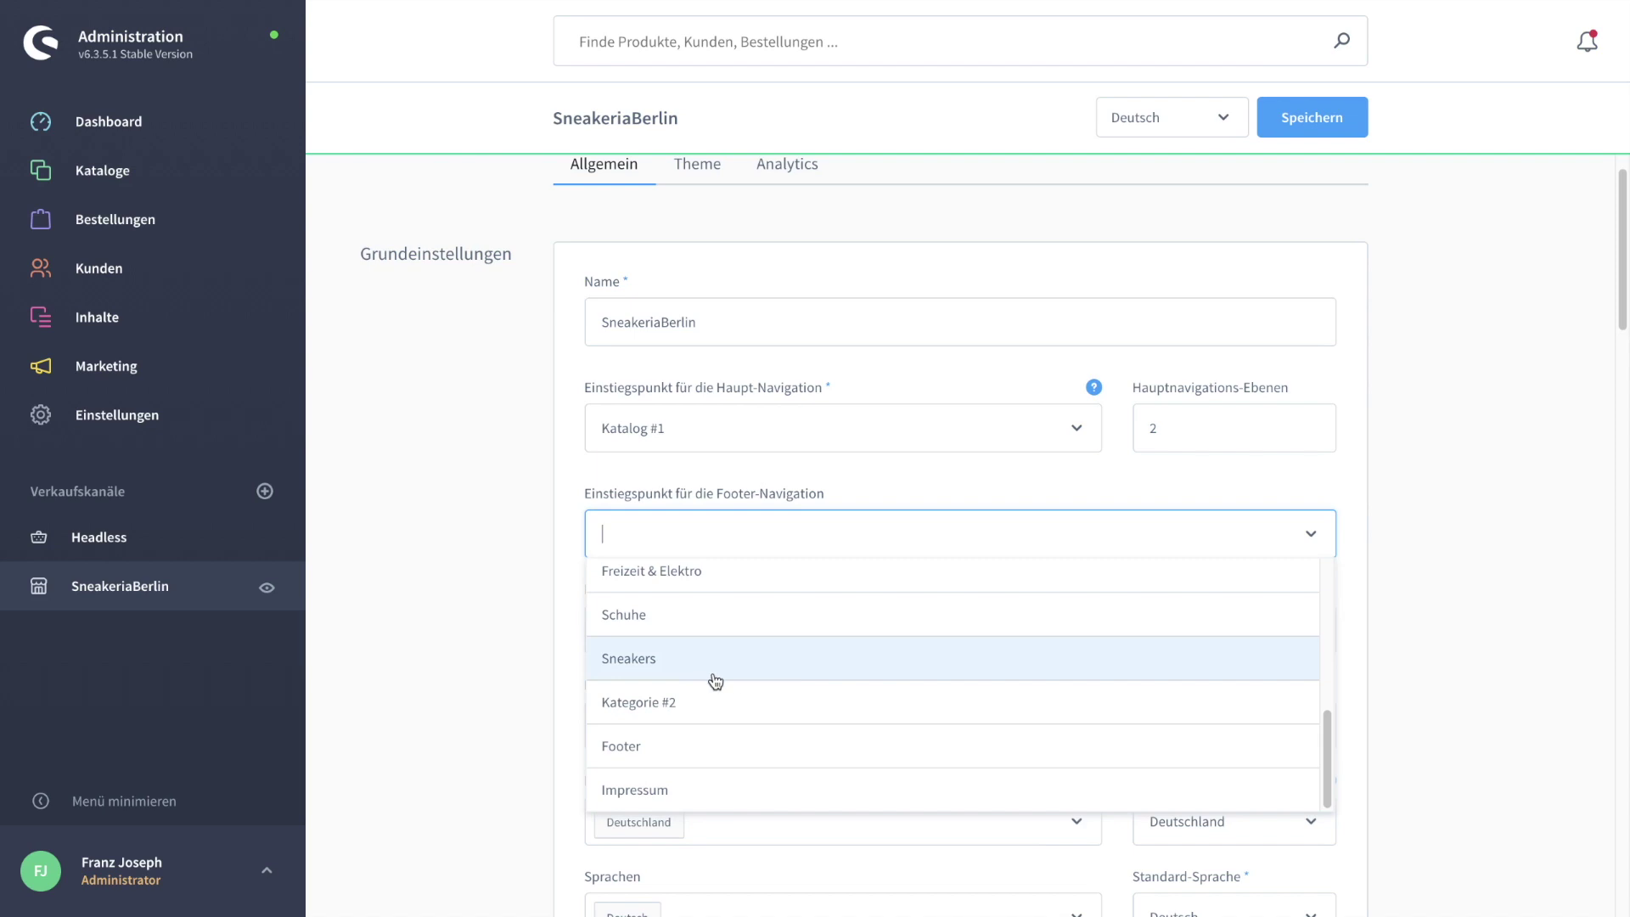
left_click(656, 702)
left_click(1277, 125)
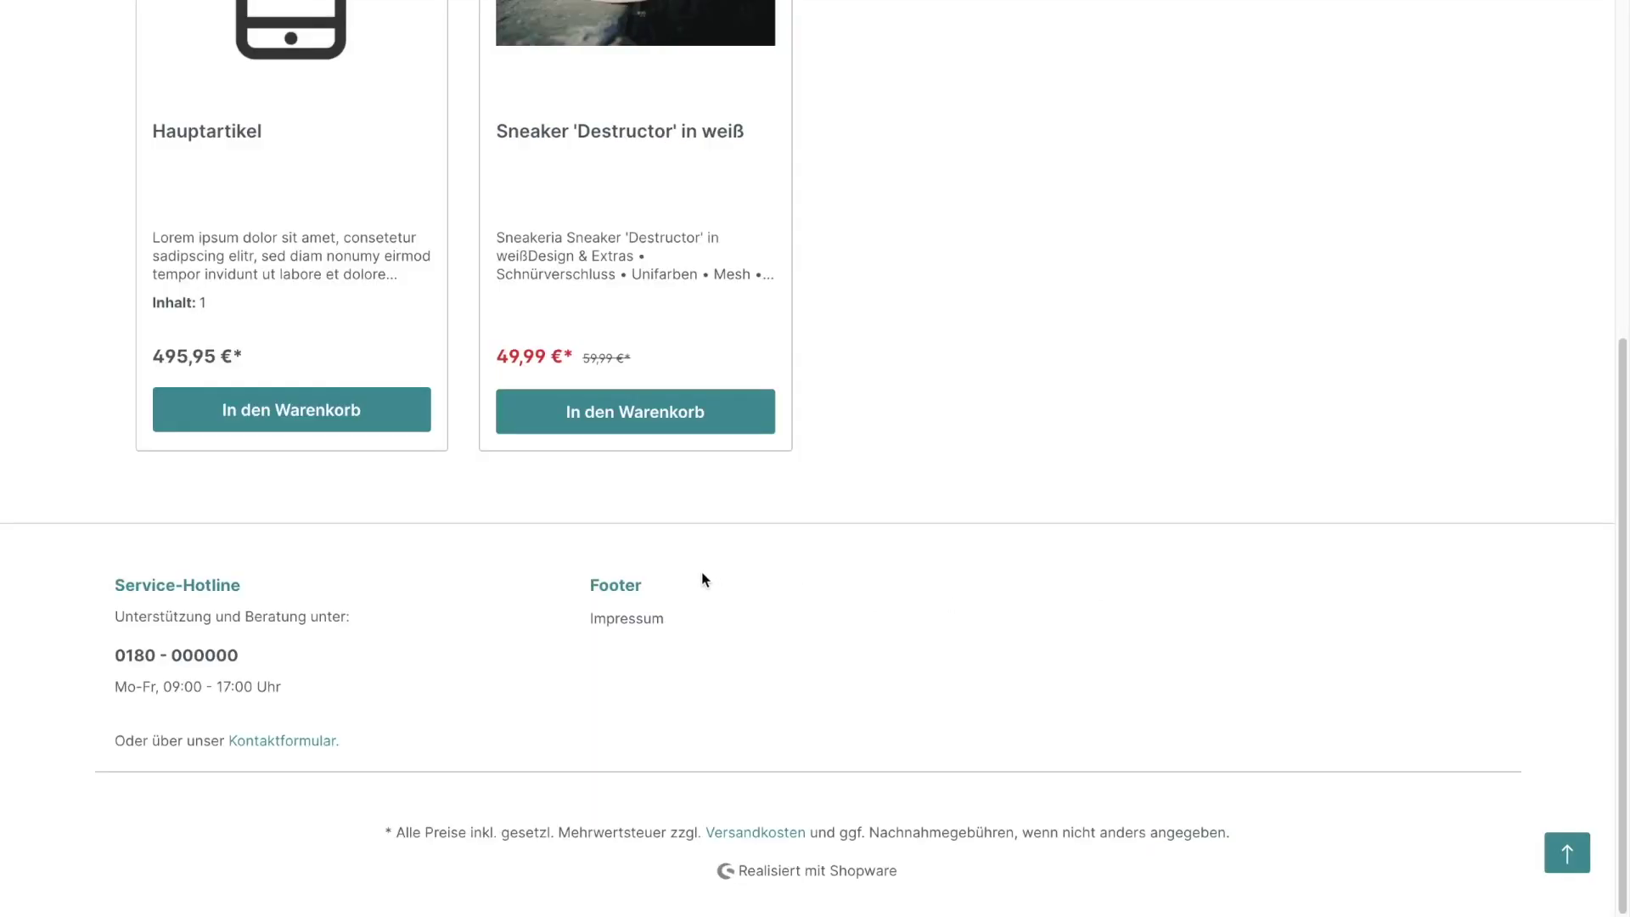
Step: Follow the Impressum link under Footer in the storefront footer and scroll the page
left_click(626, 618)
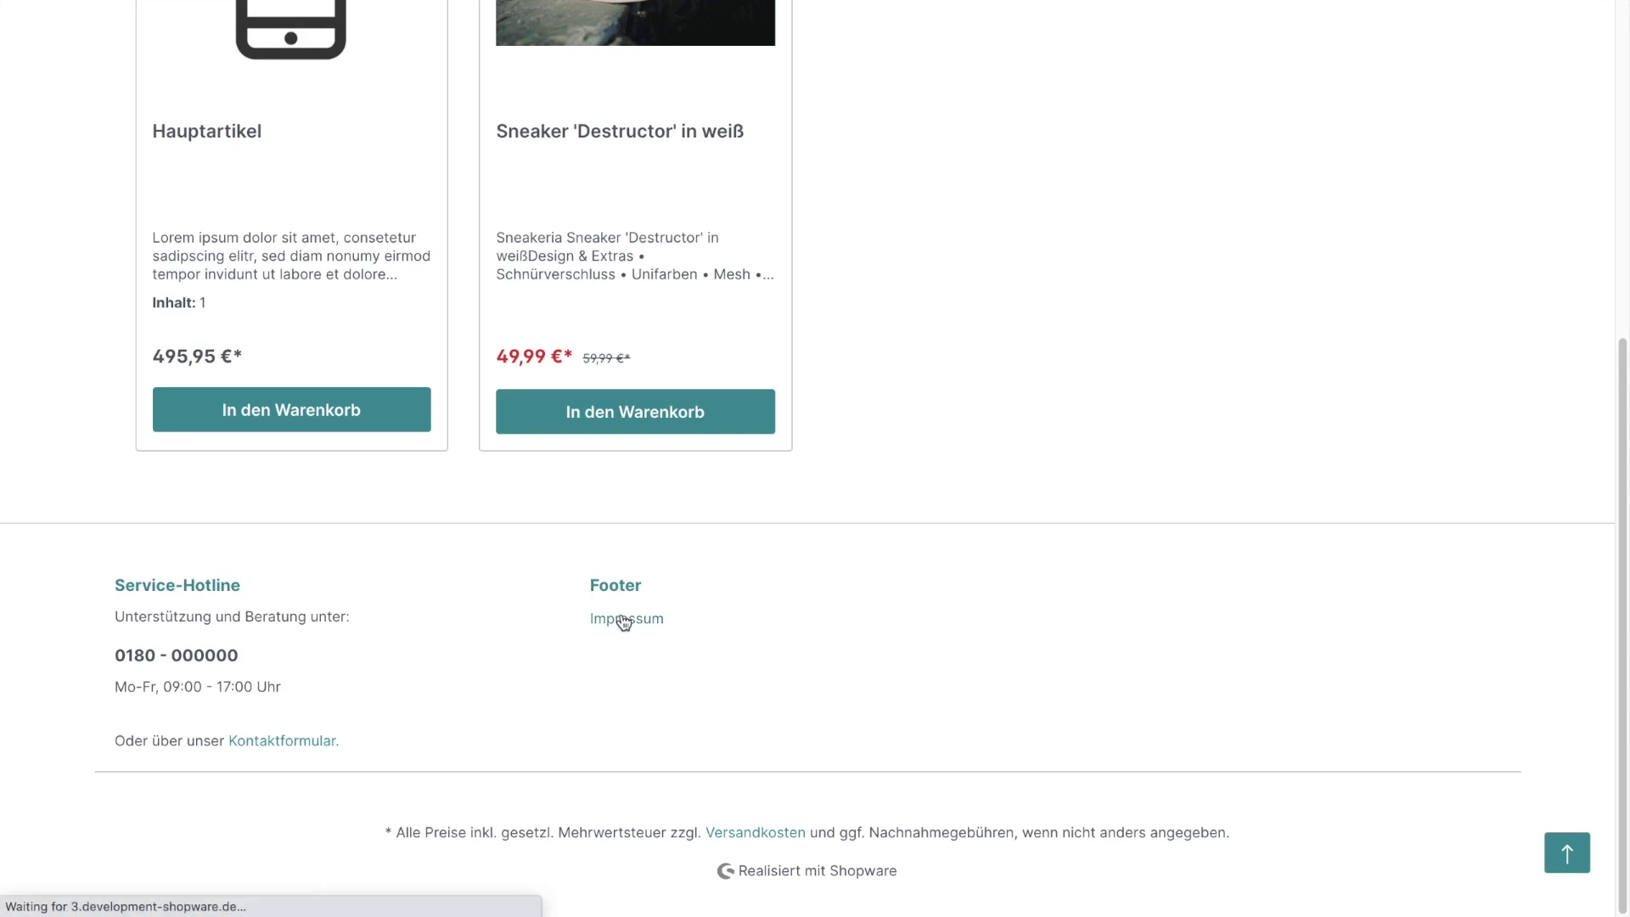
scroll(894, 421, "down", 1)
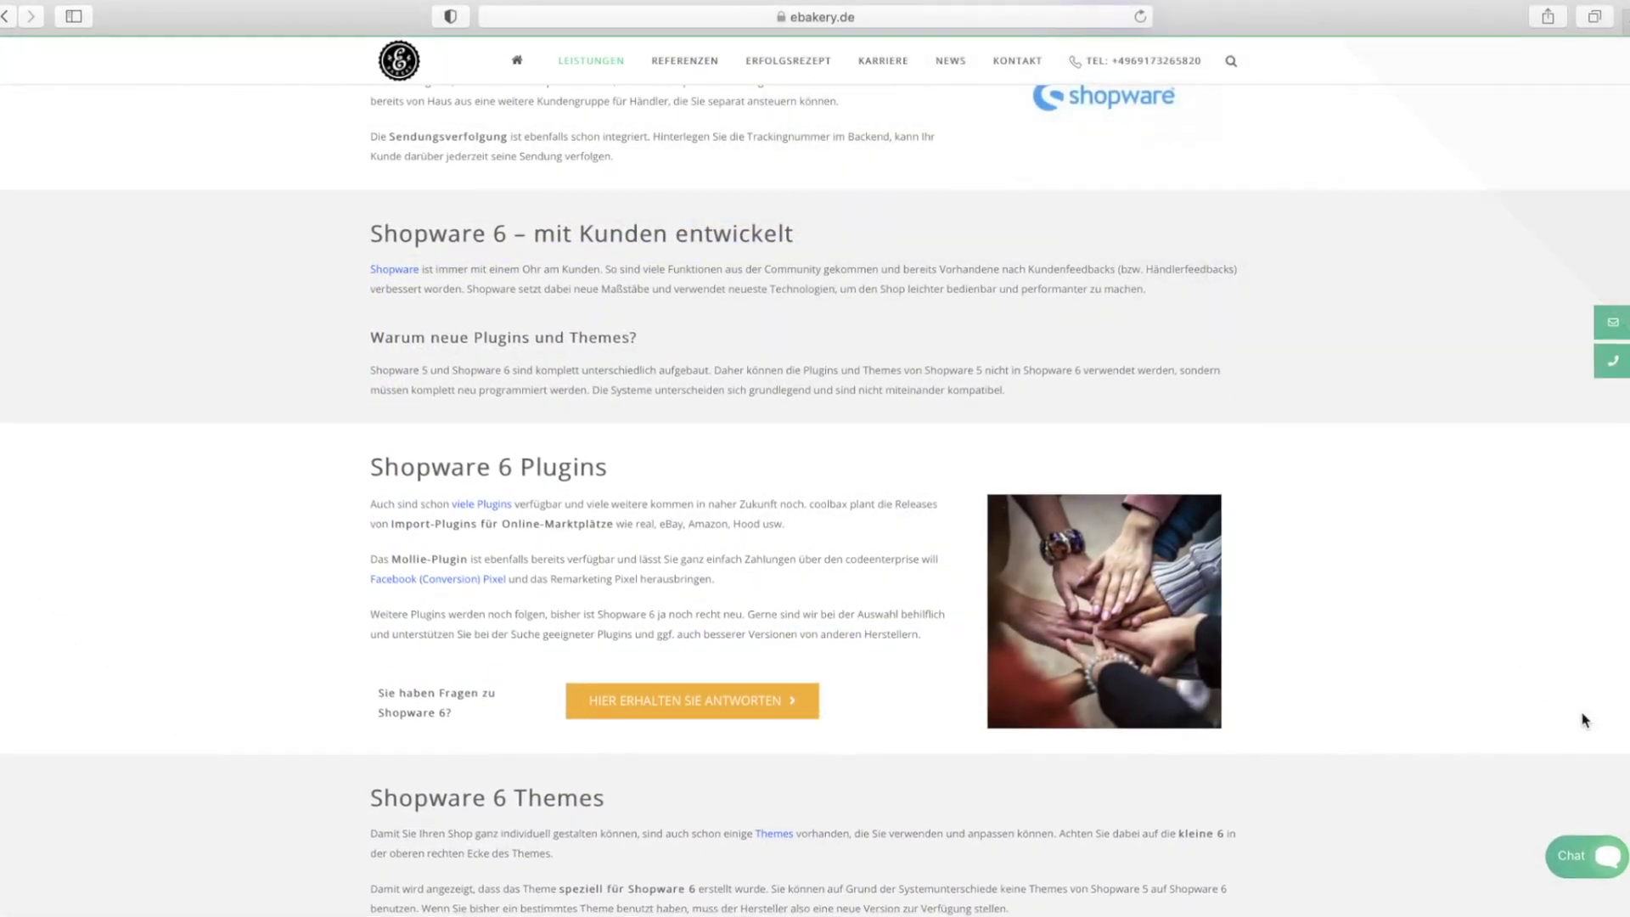
Step: Scroll the ebakery.de service page to 'Wir richten Ihnen Shopware ein' and select that heading text
scroll(1578, 716, "down", 10)
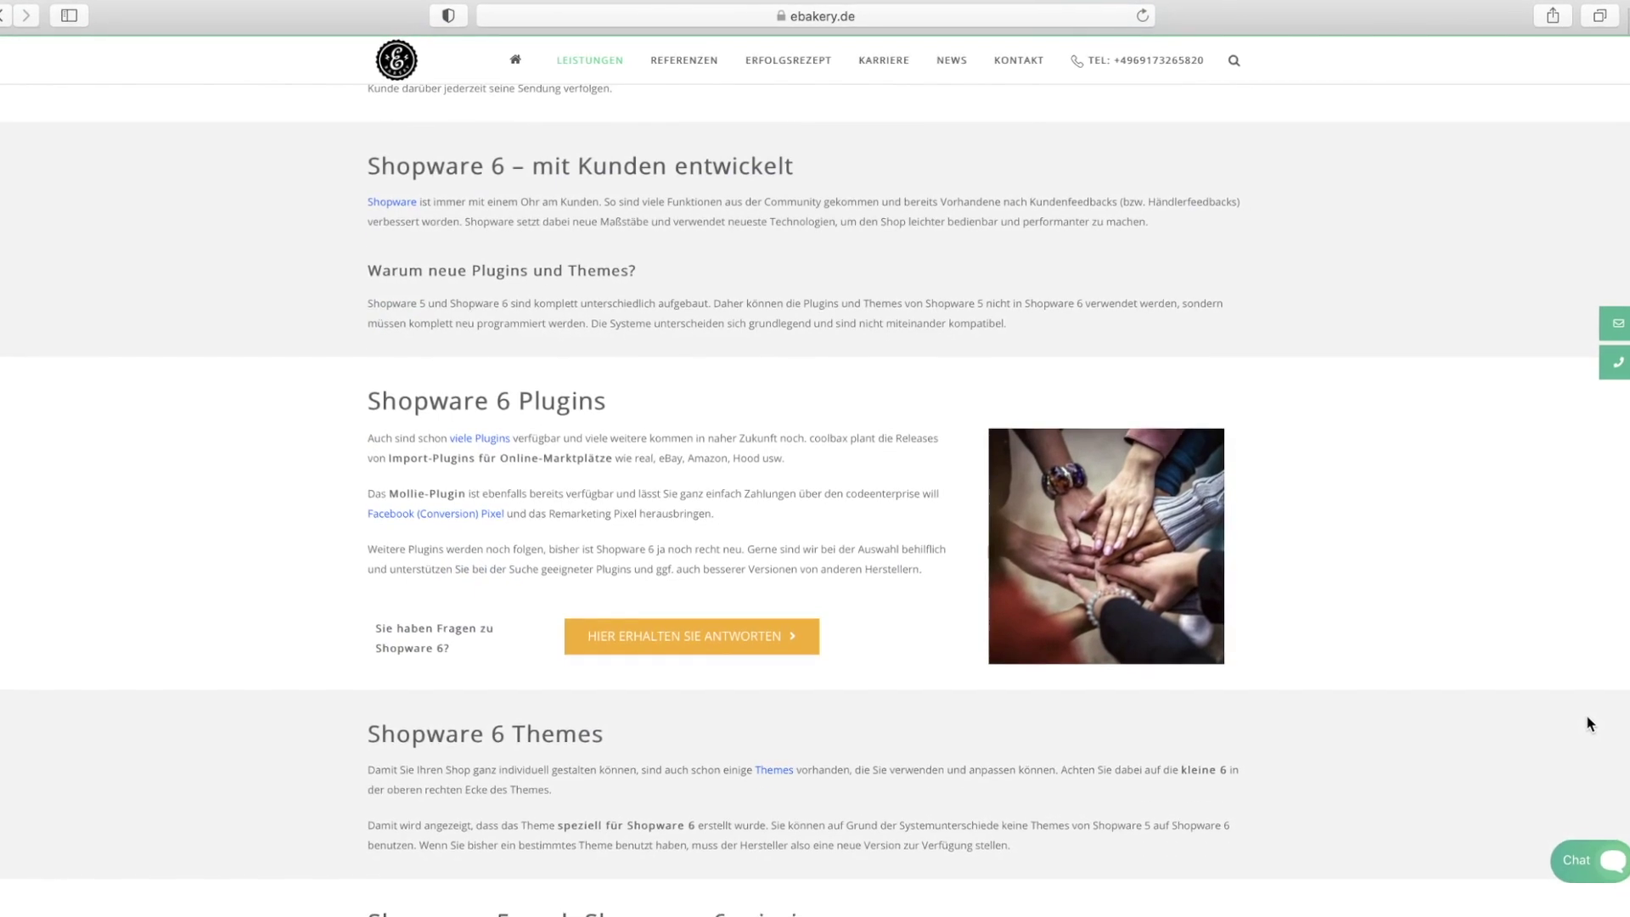
scroll(1599, 731, "down", 20)
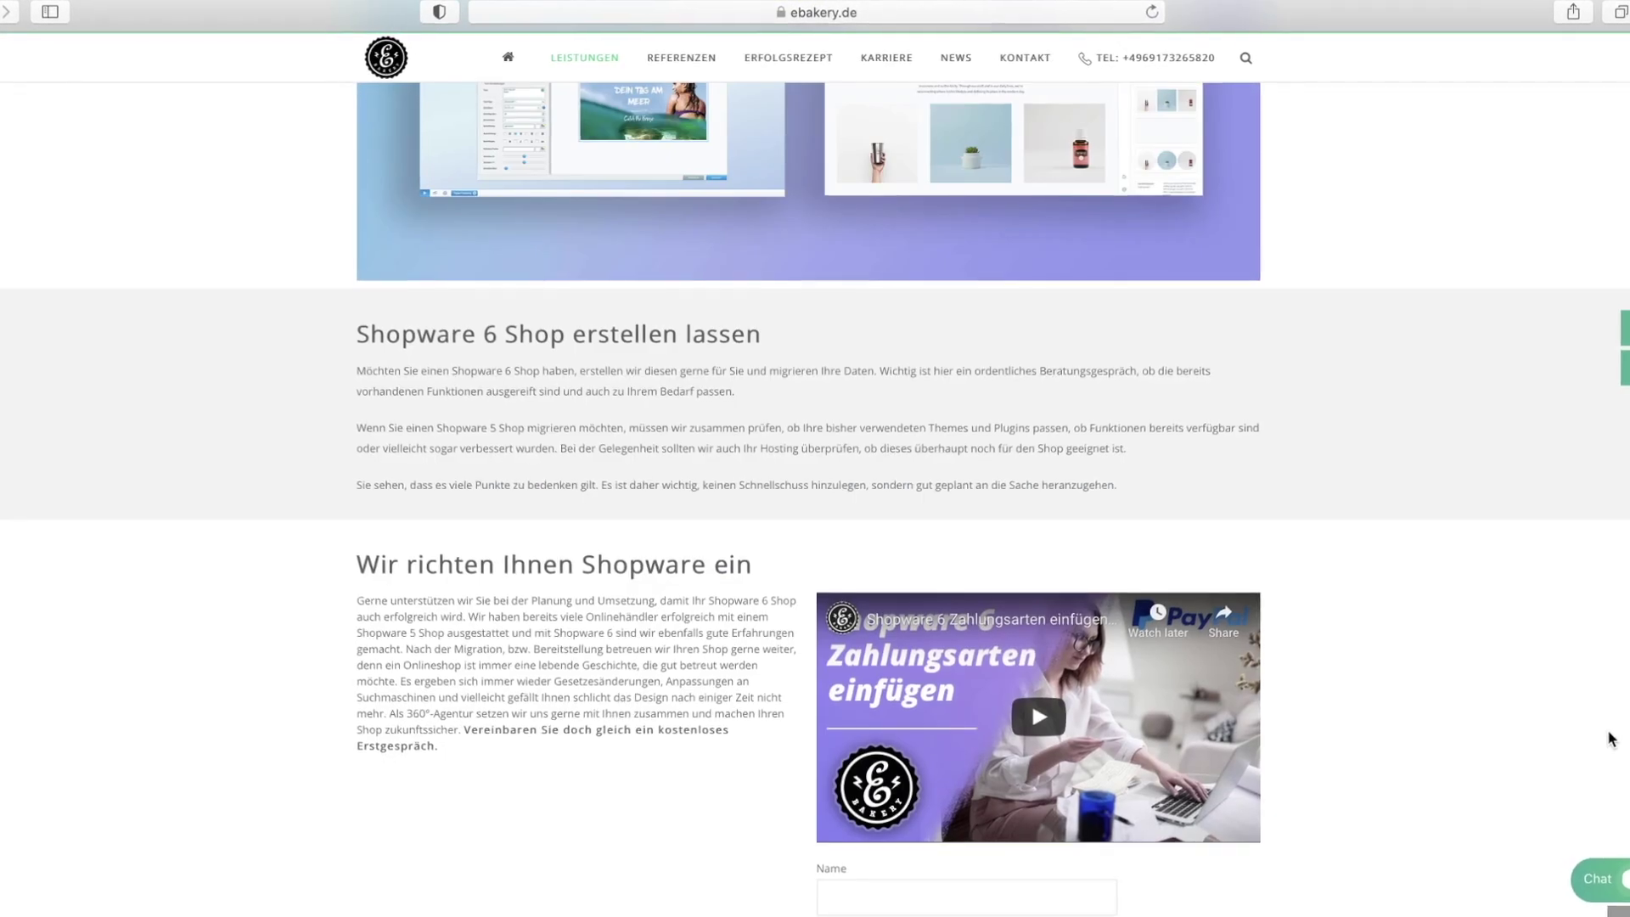
scroll(1622, 747, "up", 4)
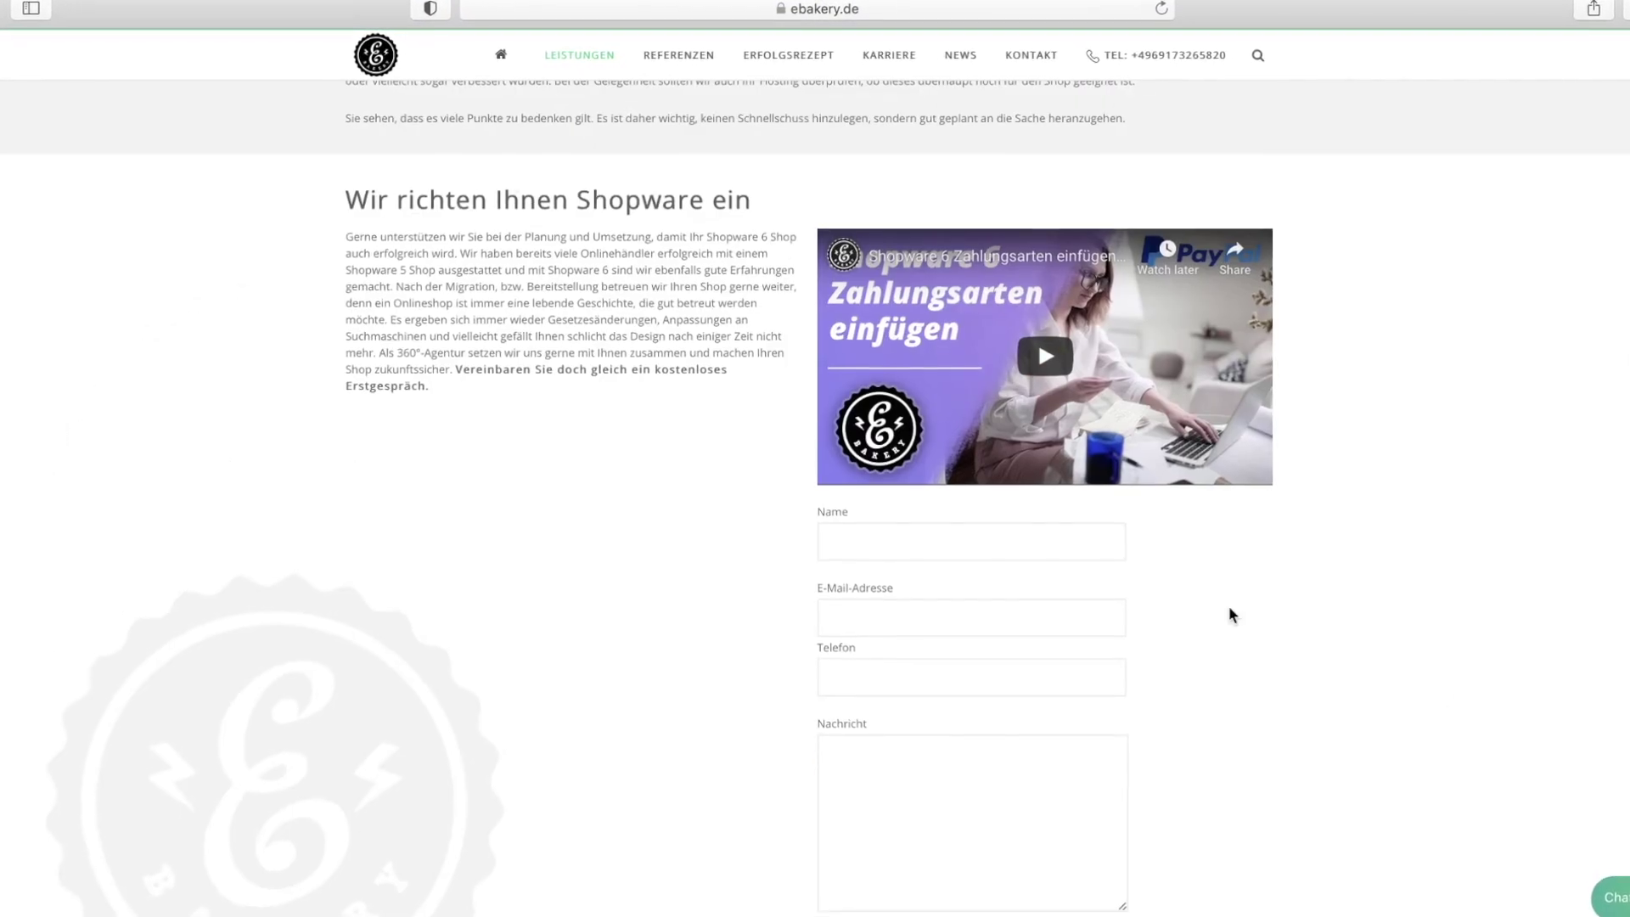
left_click_drag(344, 196, 750, 200)
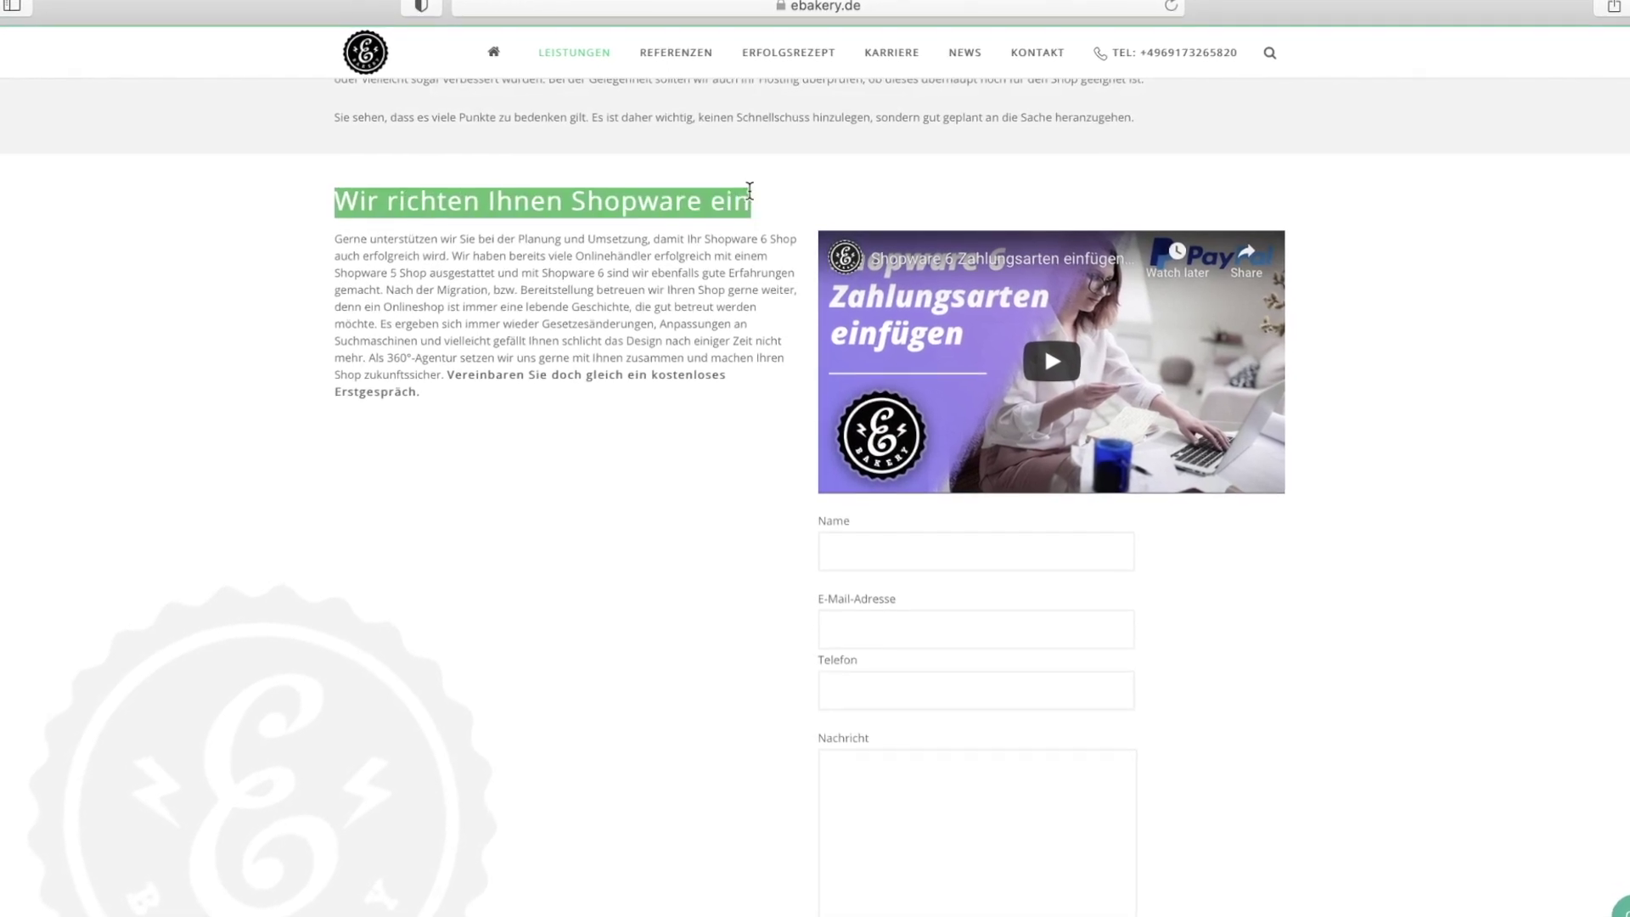